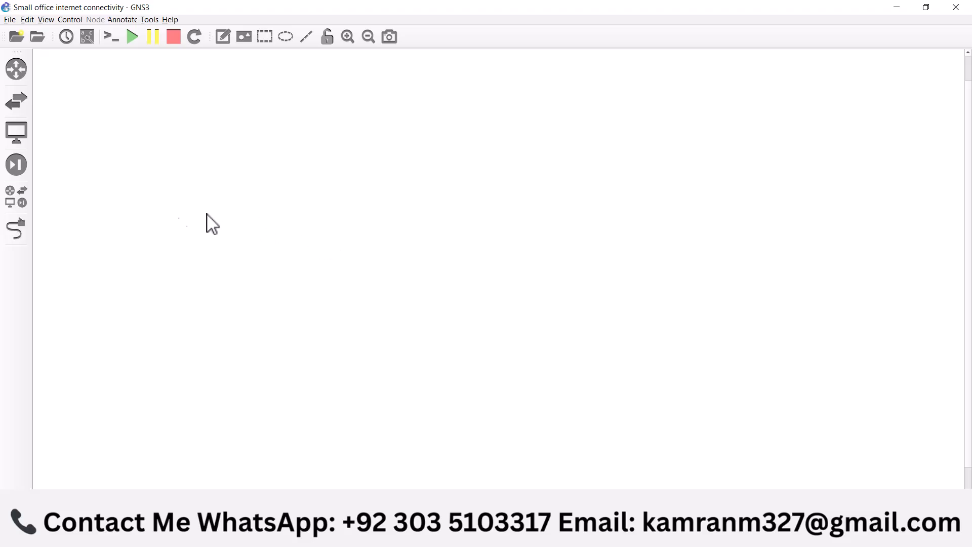
Place a FortiGate 7.0.9 firewall in the upper middle of the workspace and start it
click(17, 198)
drag(76, 226, 606, 210)
right_click(599, 196)
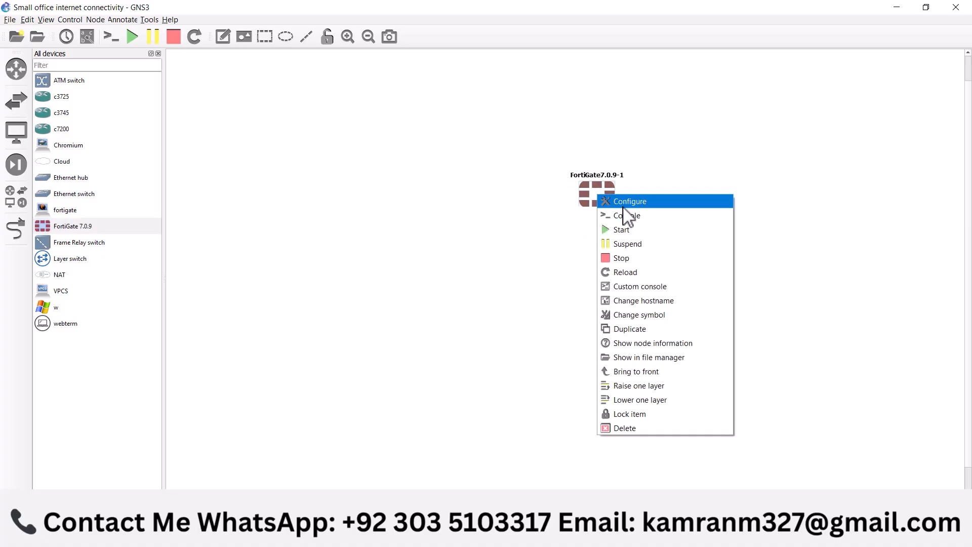
click(629, 227)
drag(603, 205, 597, 197)
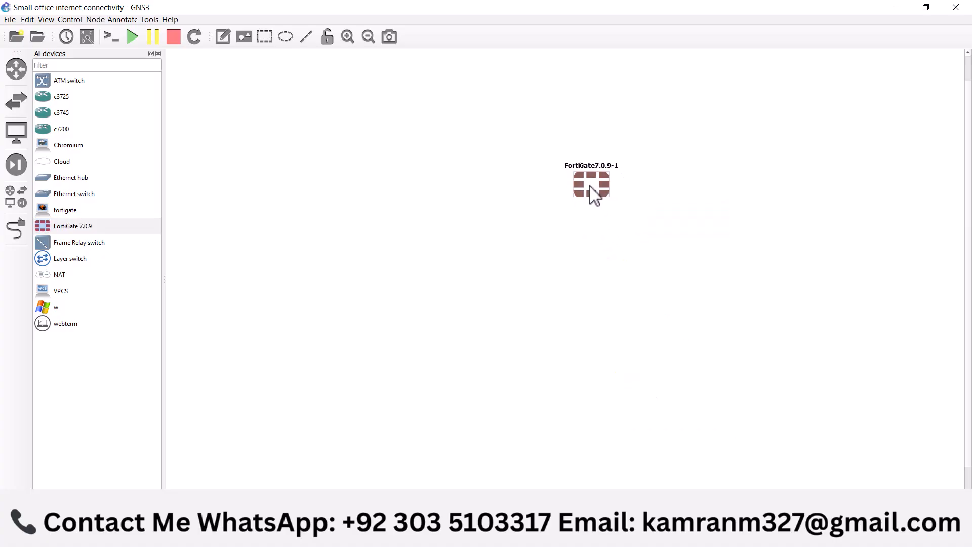
Add a Cloud node hosted on the GNS3 VM server and position it to the right of the FortiGate
drag(65, 163, 695, 286)
drag(780, 160, 779, 160)
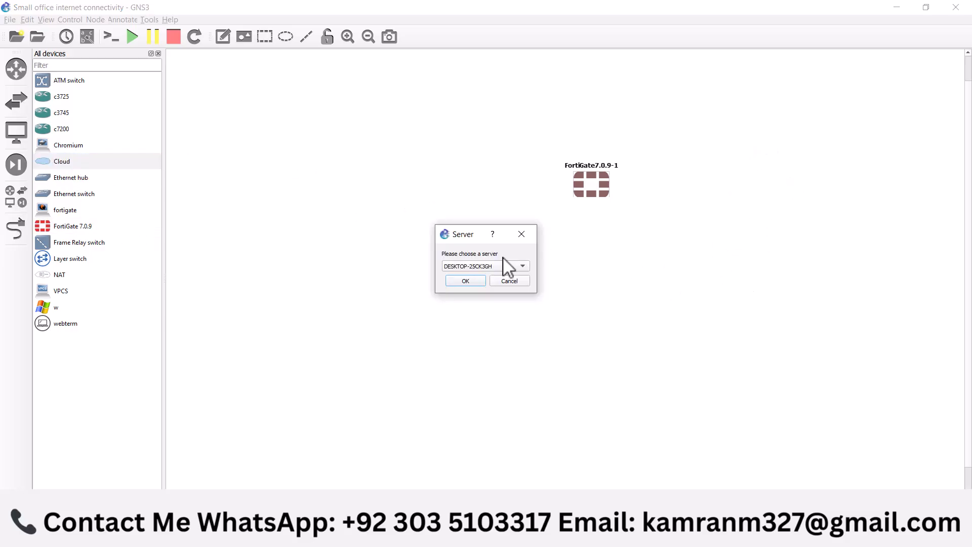
click(477, 268)
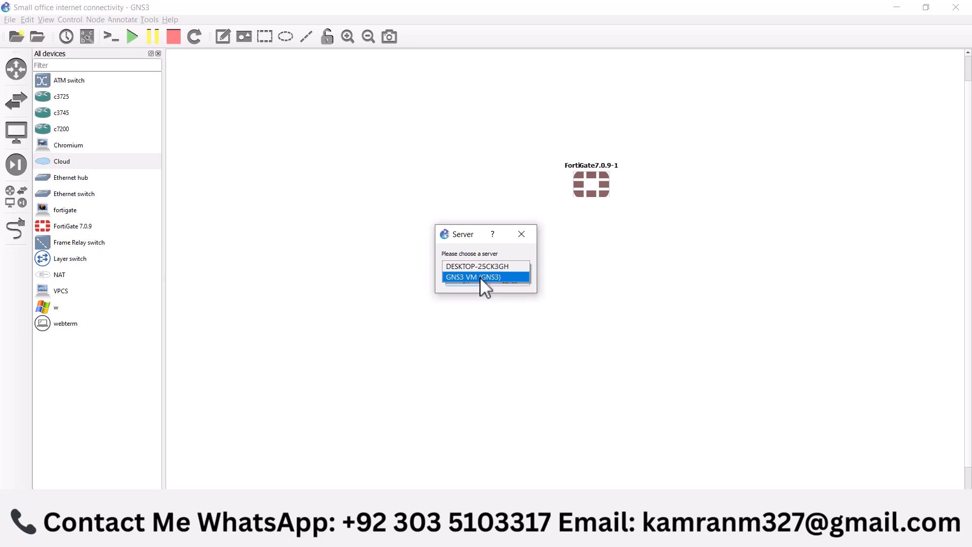
click(485, 278)
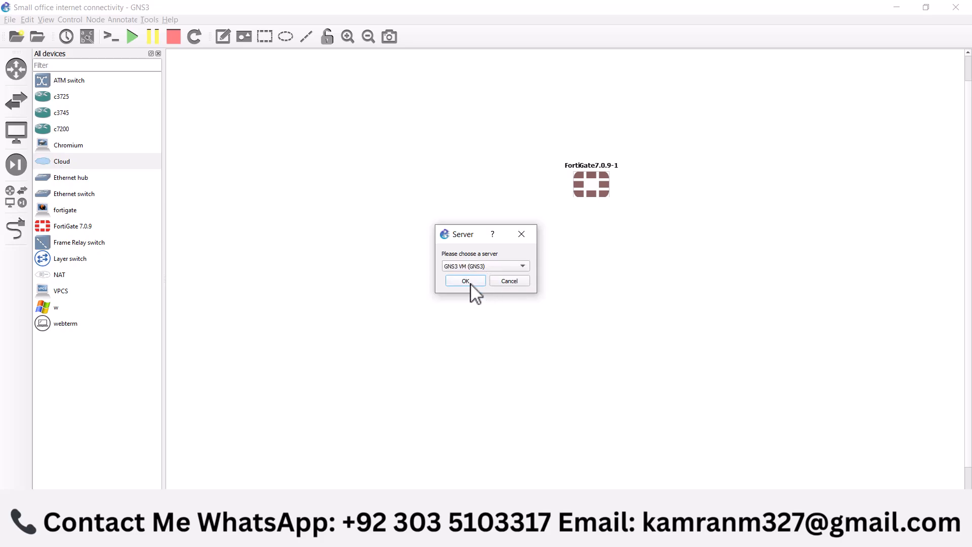
click(471, 282)
drag(798, 174, 697, 174)
Add a second Cloud node on the GNS3 VM server and position it directly below the FortiGate
drag(64, 161, 608, 311)
click(471, 266)
click(469, 276)
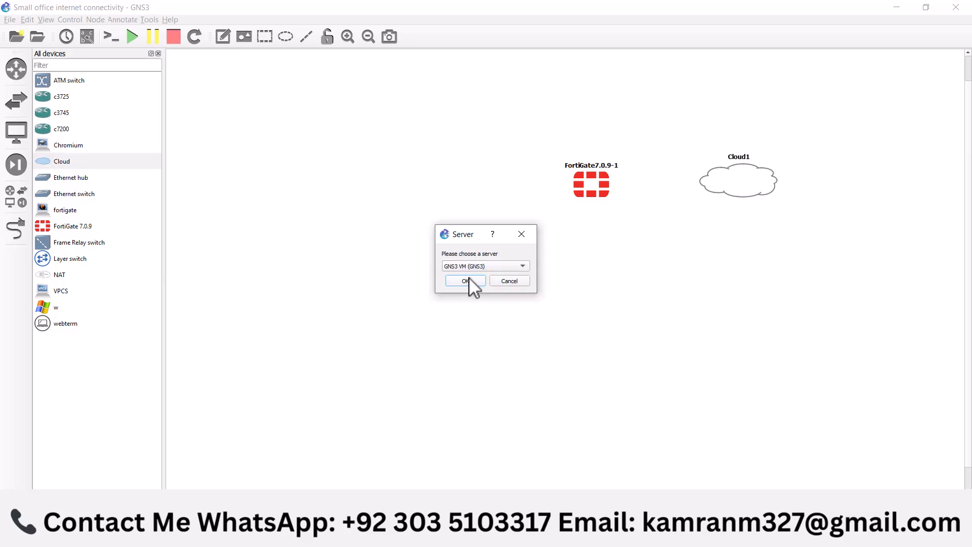
click(468, 279)
drag(651, 334, 594, 303)
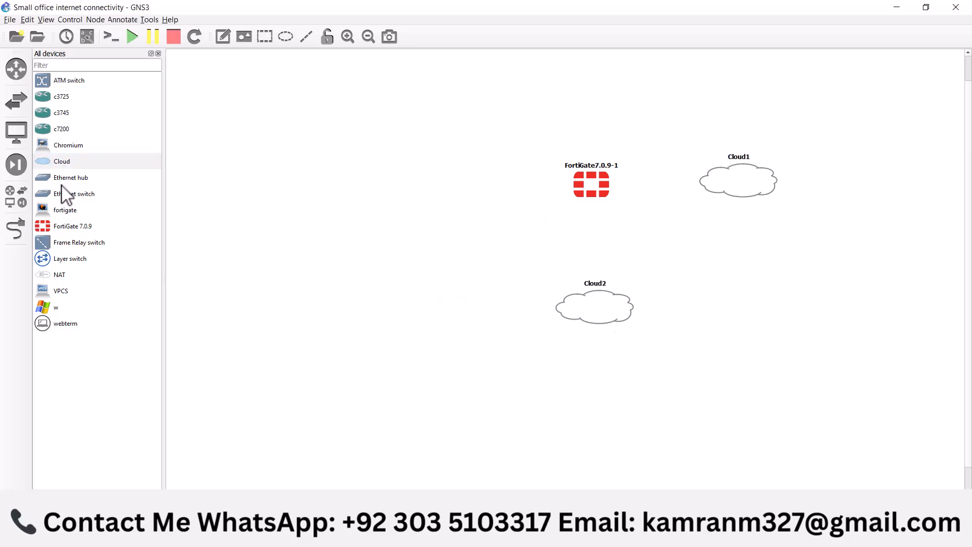
Place a Layer switch left of the FortiGate and two w Windows hosts farther left, one above the other
drag(67, 261, 446, 179)
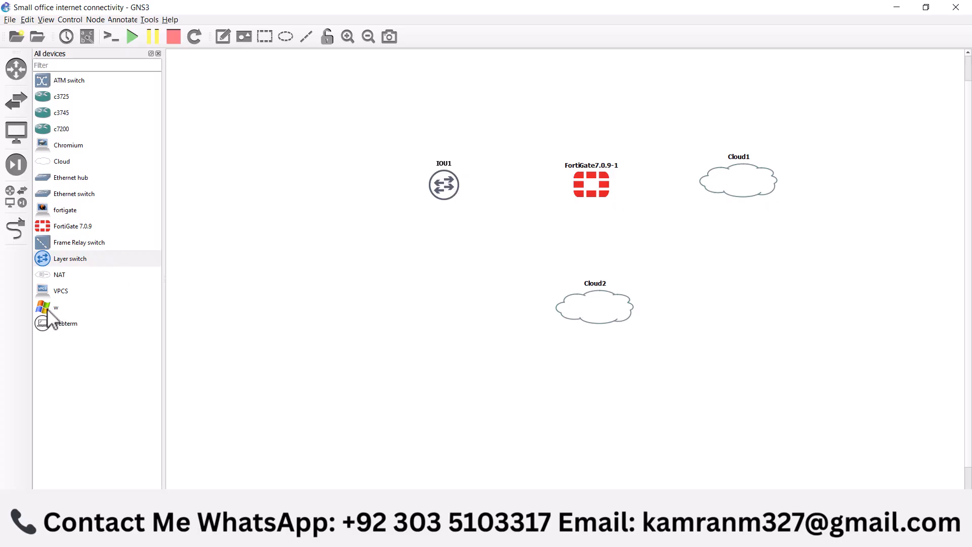
drag(53, 314, 300, 116)
drag(54, 314, 310, 266)
drag(314, 145, 287, 147)
drag(327, 290, 267, 267)
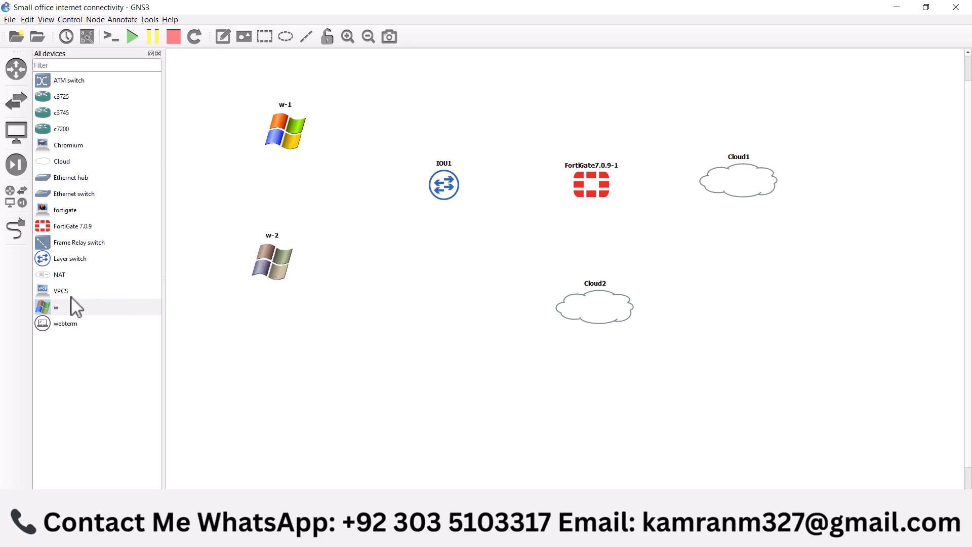
Link the FortiGate's Port1 to eth2 on Cloud1
click(16, 228)
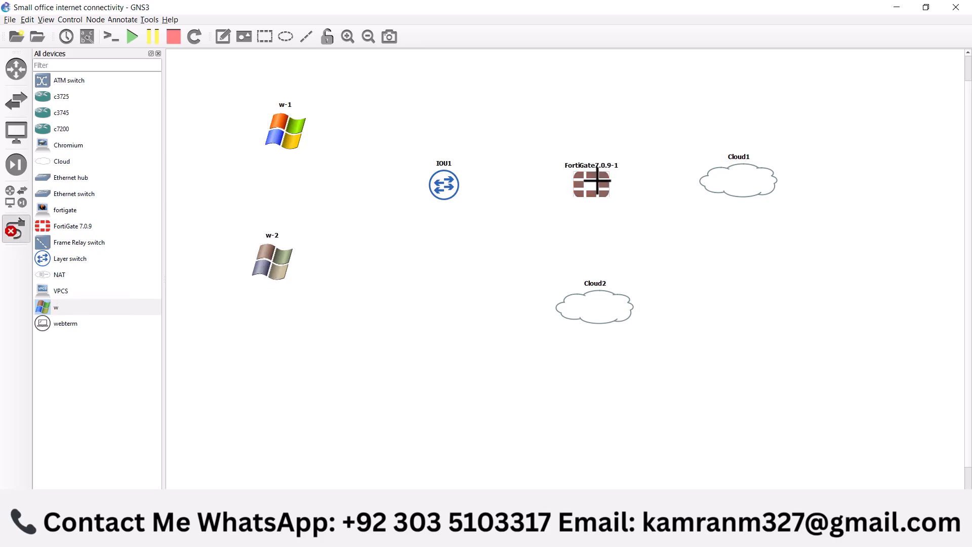
click(600, 181)
click(626, 193)
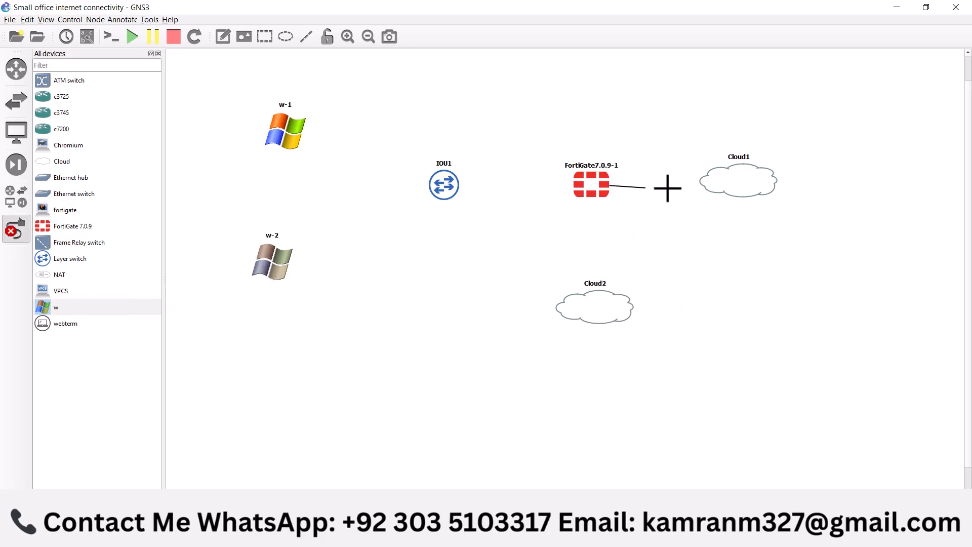
click(719, 181)
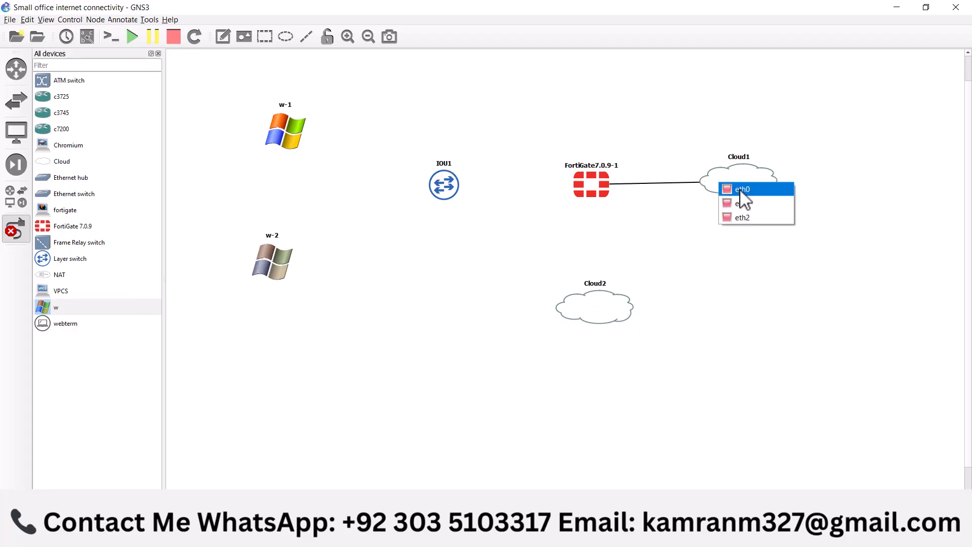
click(742, 218)
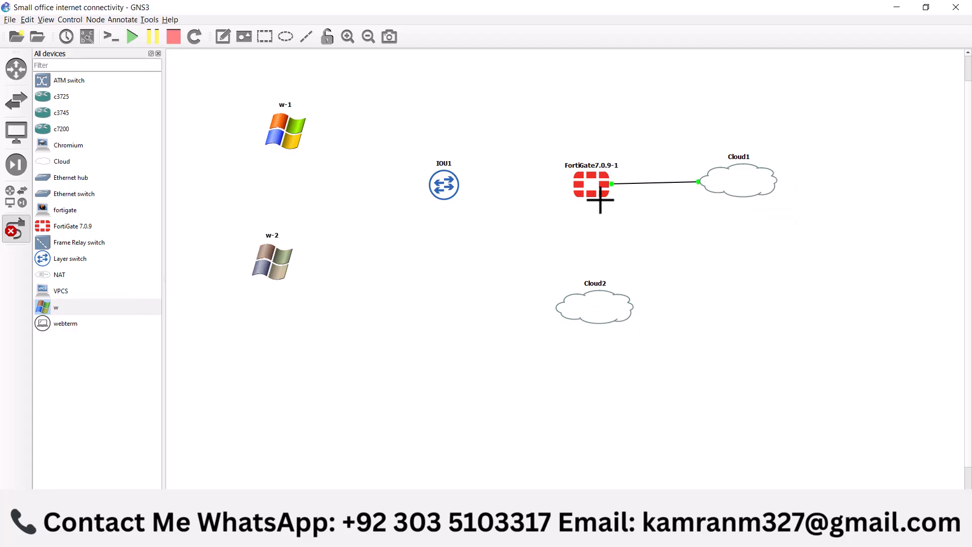
Link the FortiGate's Port2 to eth0 on Cloud2
click(596, 195)
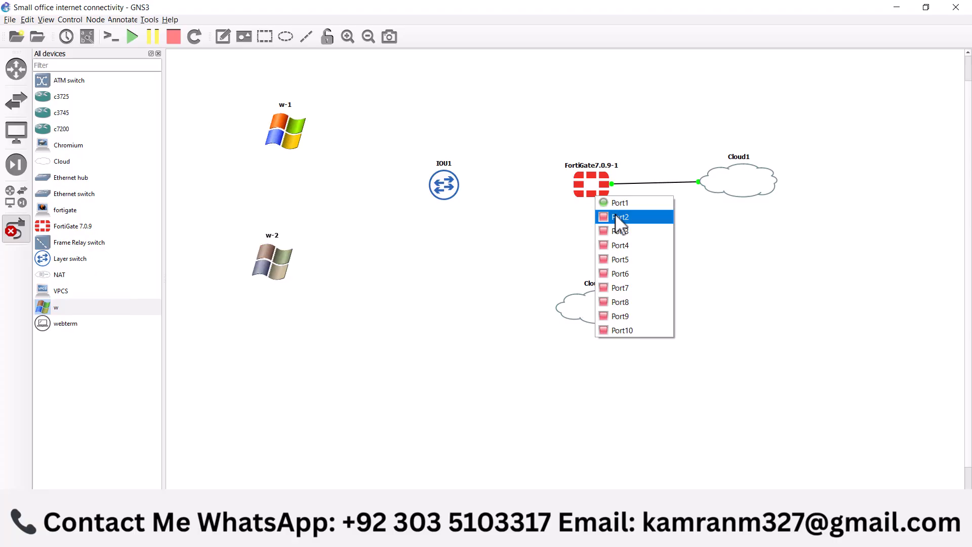
click(618, 217)
click(595, 299)
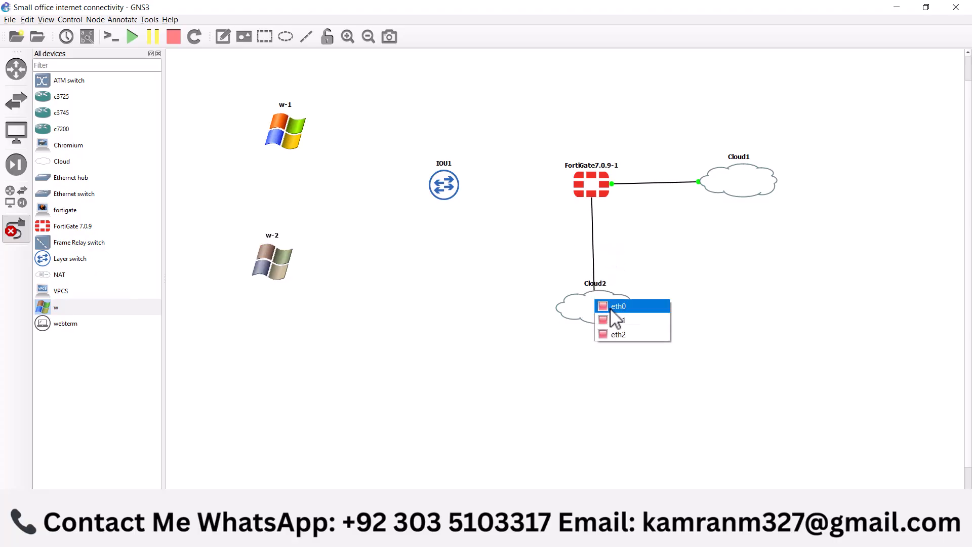
click(612, 307)
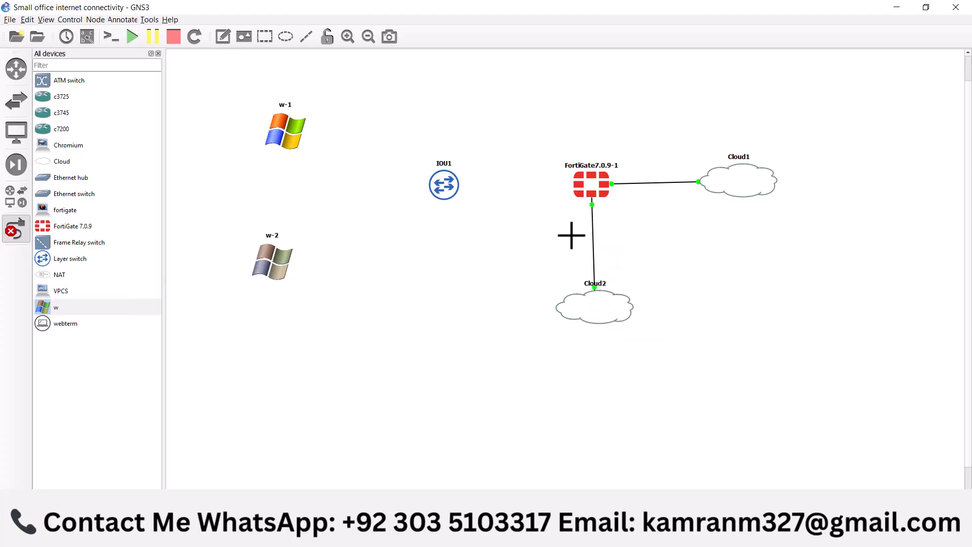
Link the FortiGate's Port3 to Ethernet0/0 on the IOU1 switch
click(579, 189)
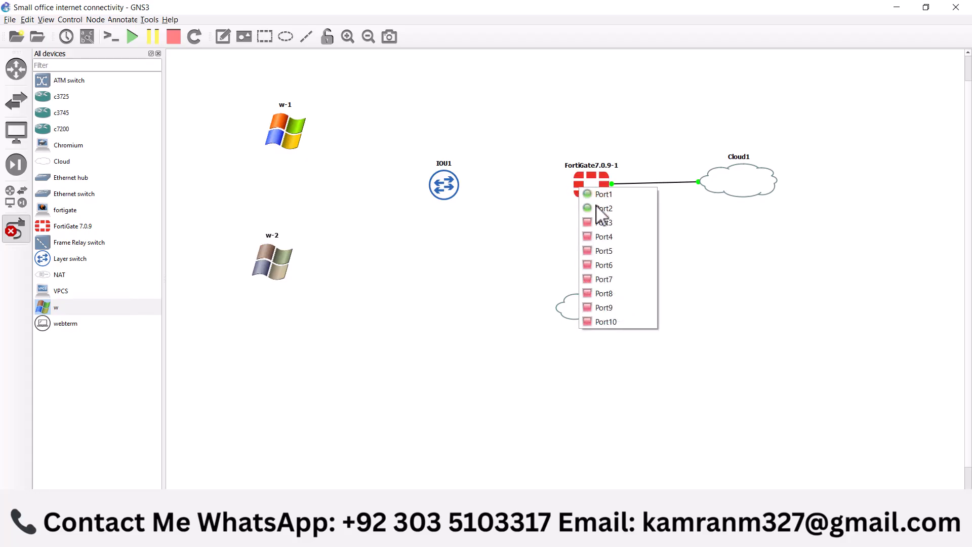
click(606, 236)
click(444, 188)
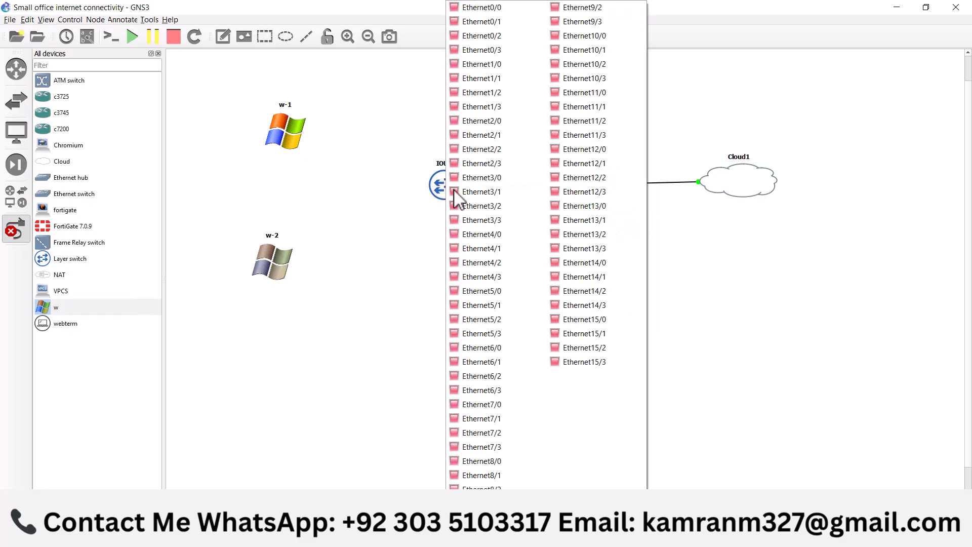
click(486, 8)
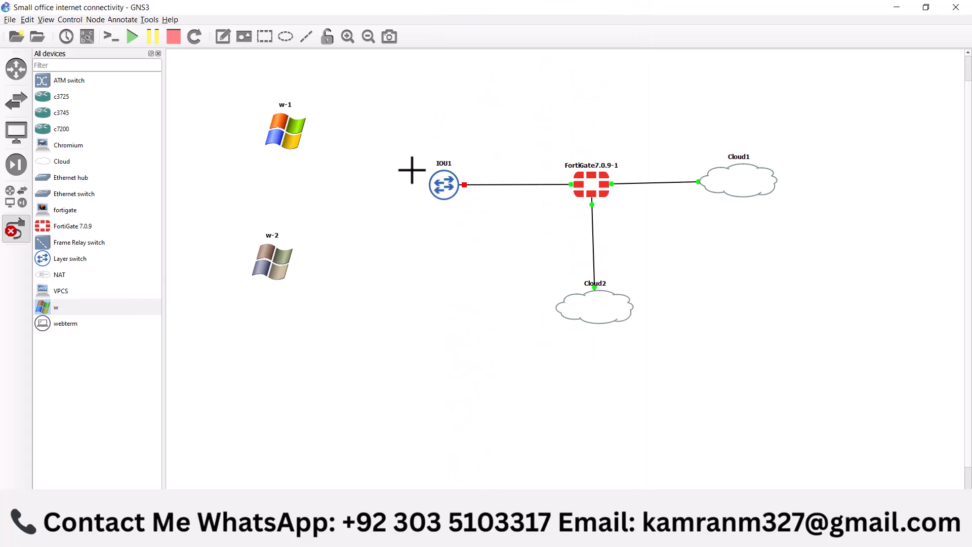
Link Ethernet3/1 on the IOU1 switch to Ethernet0 on the w-1 host
click(433, 184)
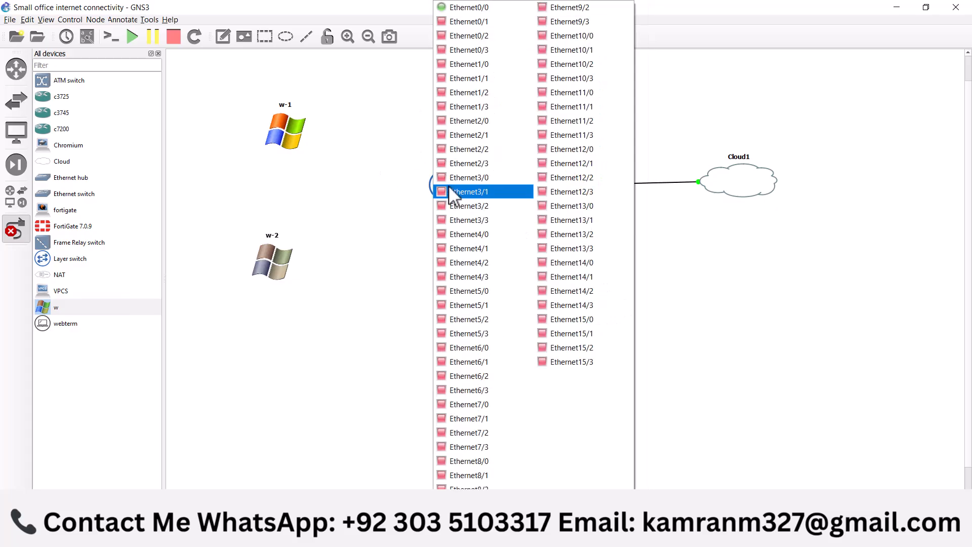
click(448, 188)
click(291, 131)
click(312, 135)
Link Ethernet3/2 on the IOU1 switch to Ethernet0 on the w-2 host and finish adding links
click(441, 186)
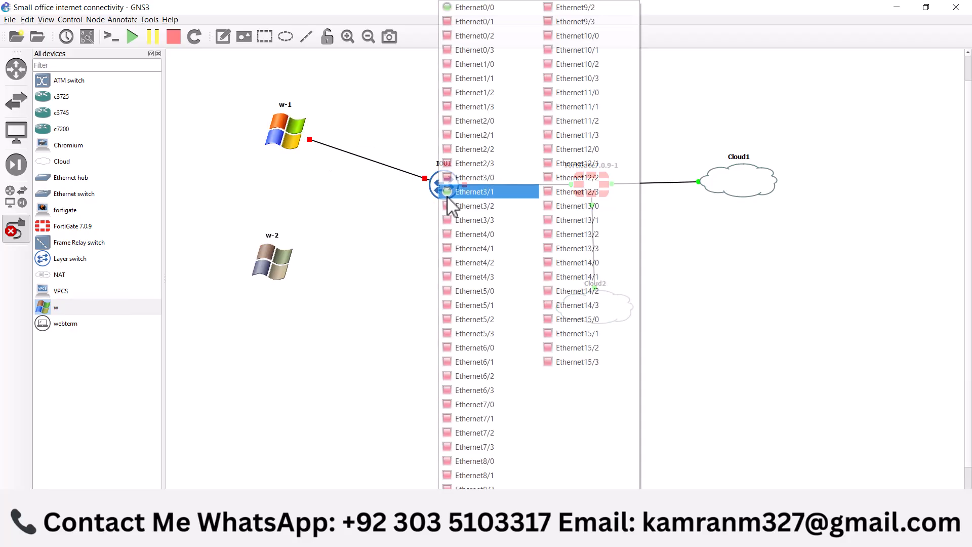
click(458, 208)
click(275, 261)
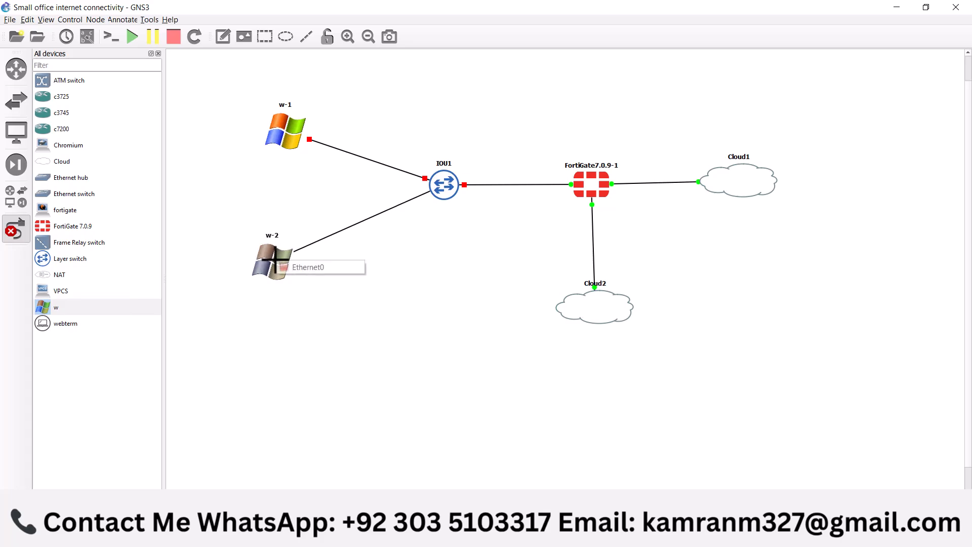
click(294, 267)
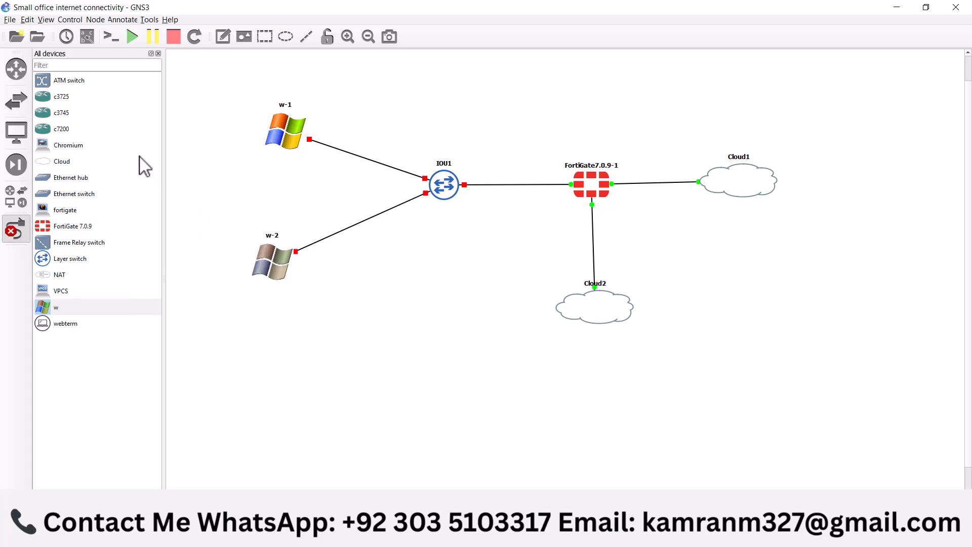
click(16, 229)
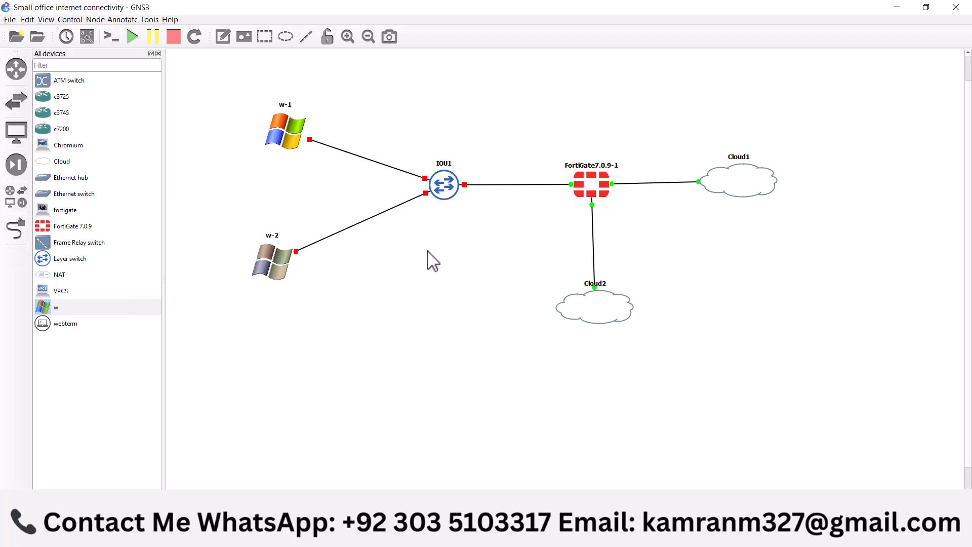
Rename Cloud1 to ISP and Cloud2 to MGMY
double_click(739, 157)
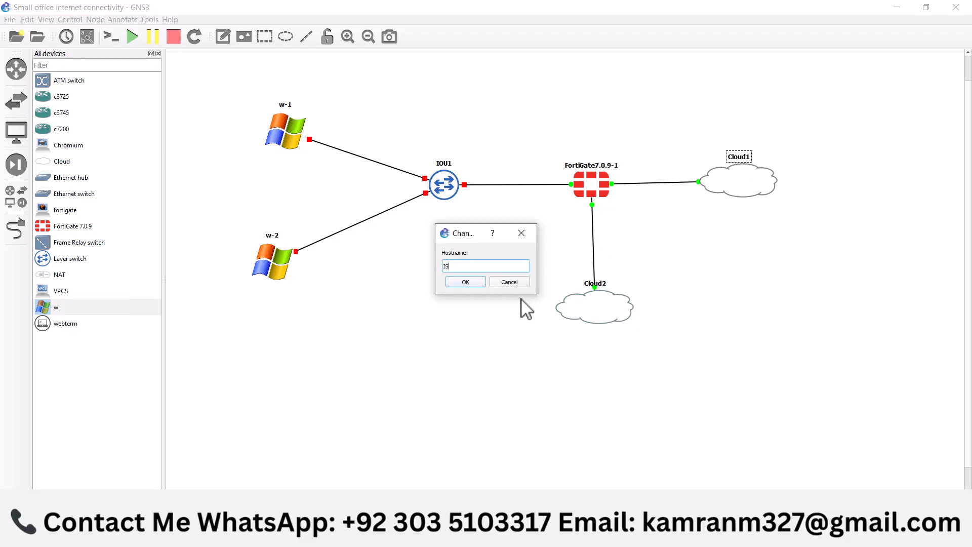
click(465, 281)
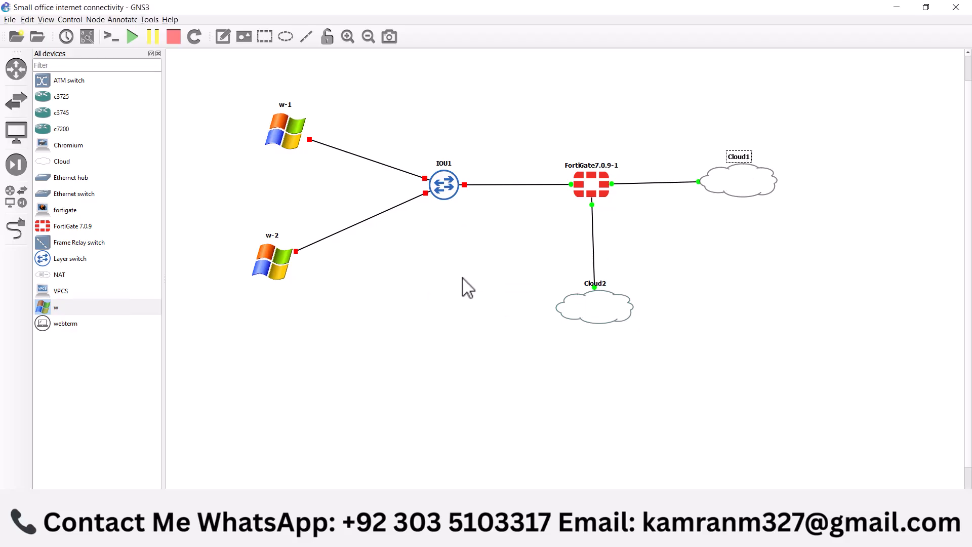
double_click(603, 283)
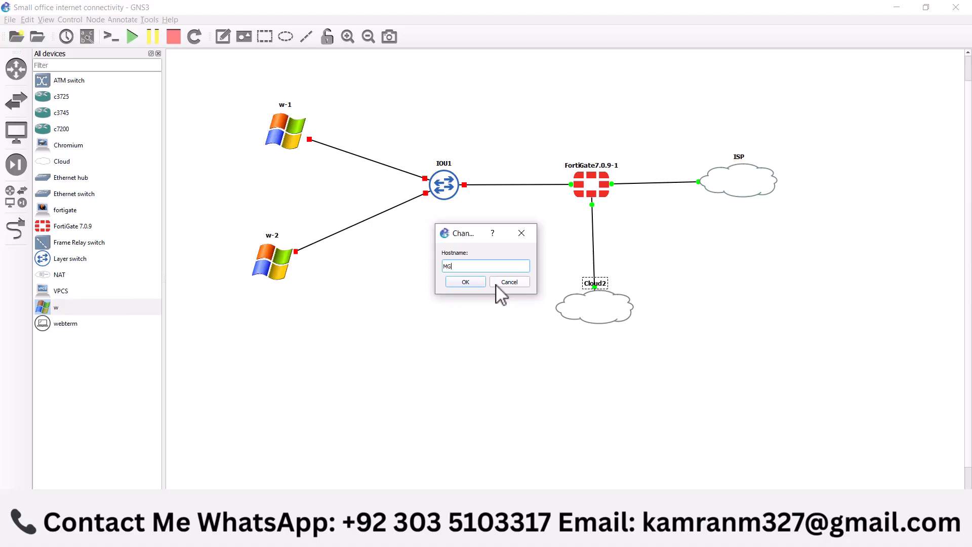
click(465, 281)
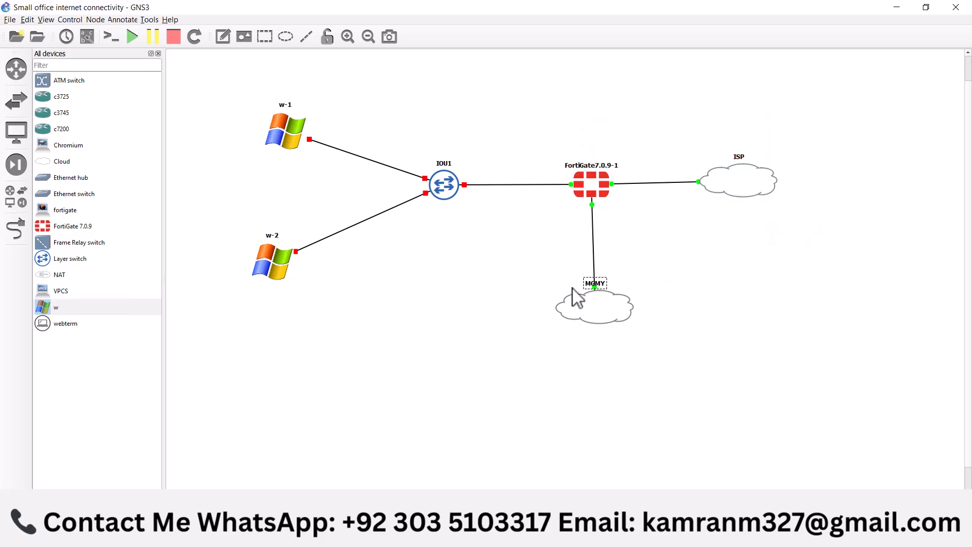
Log in to the FortiGate console as admin, entering the account password and setting a new one
right_click(593, 183)
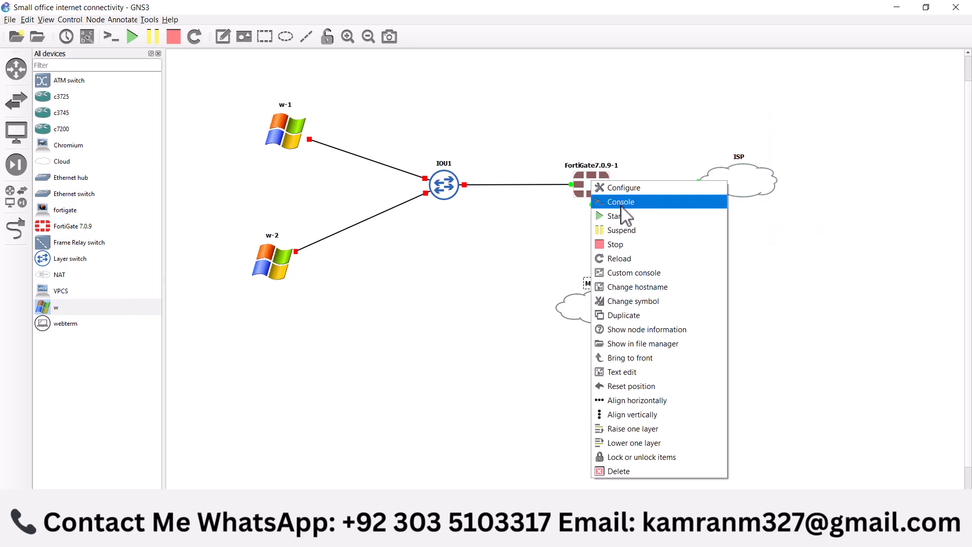
click(620, 202)
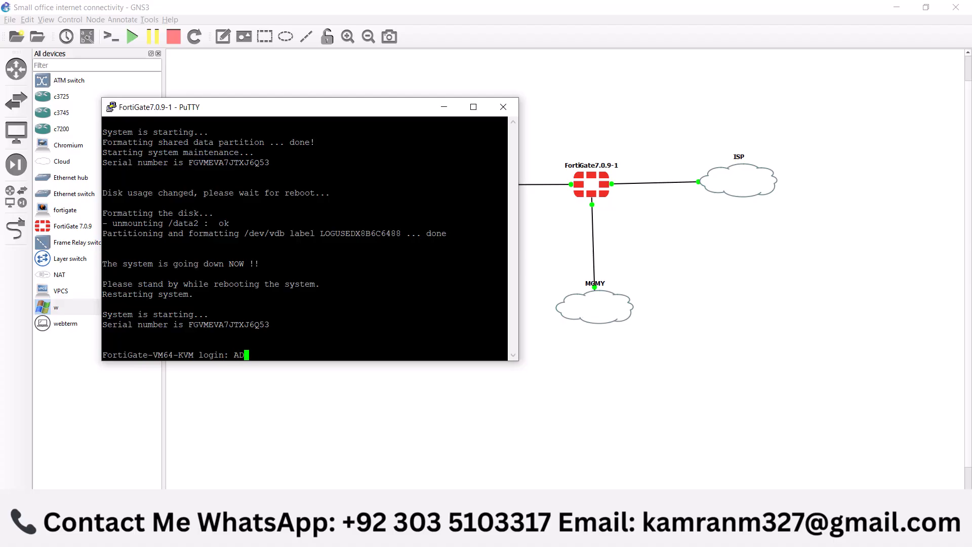
text(MIN)
key(BackSpace)
key(BackSpace)
key(BackSpace)
key(BackSpace)
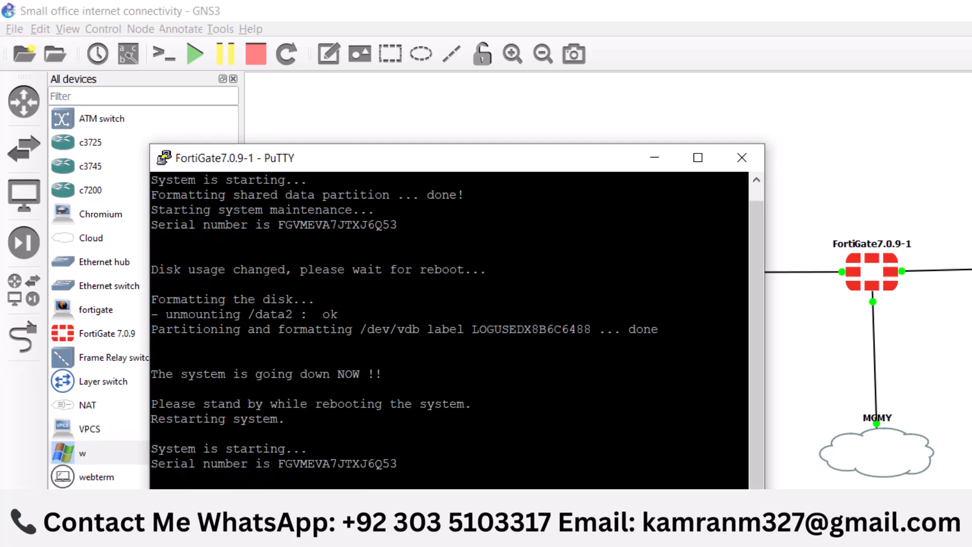
text(admin)
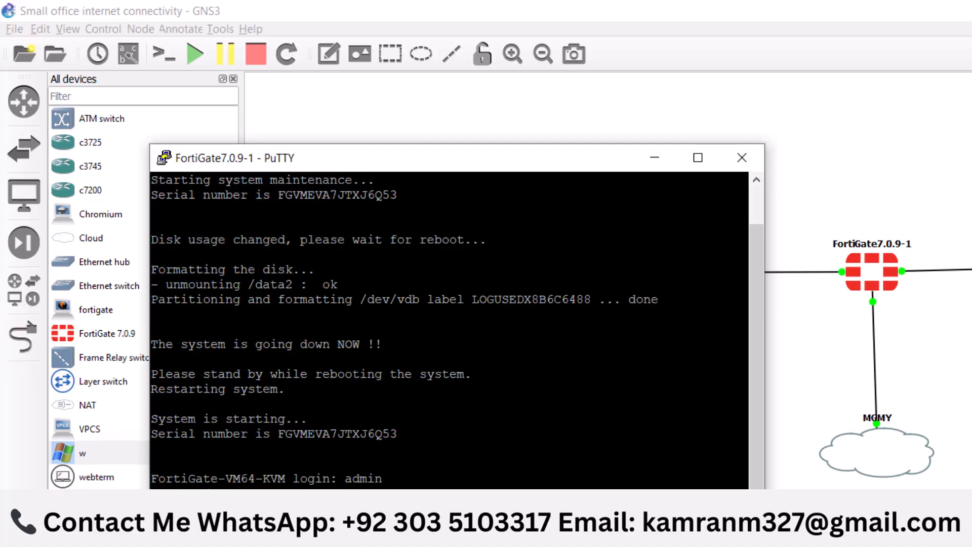
key(Return)
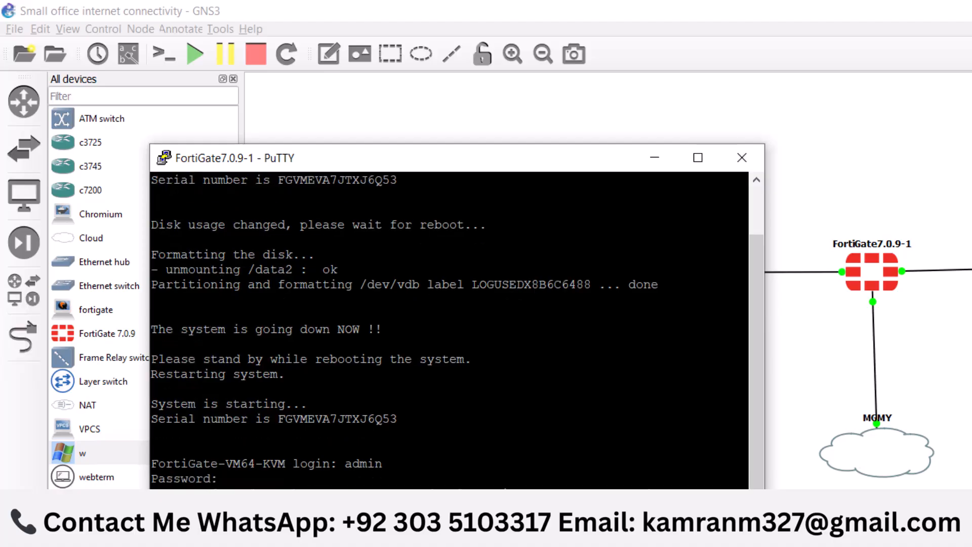
key(Return)
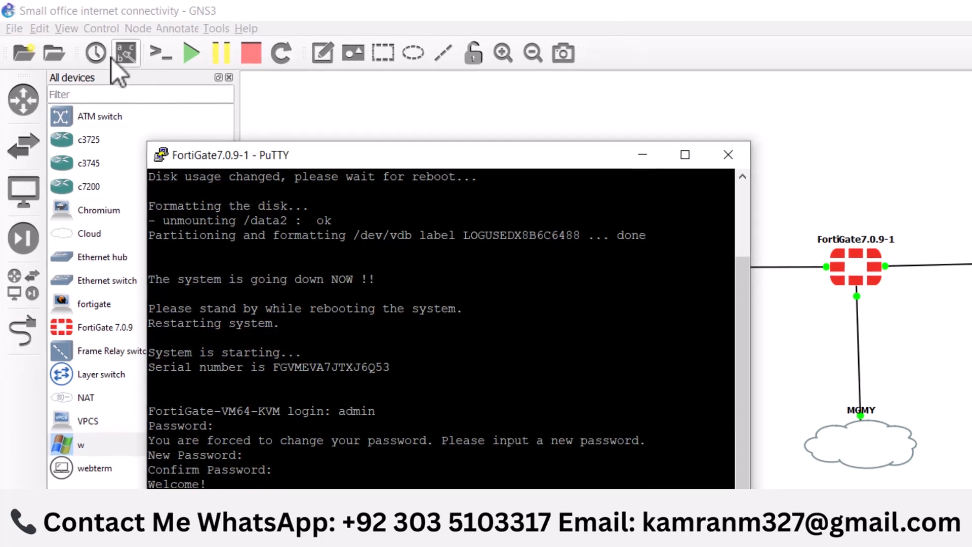
Show the interface labels on the topology's links
click(125, 52)
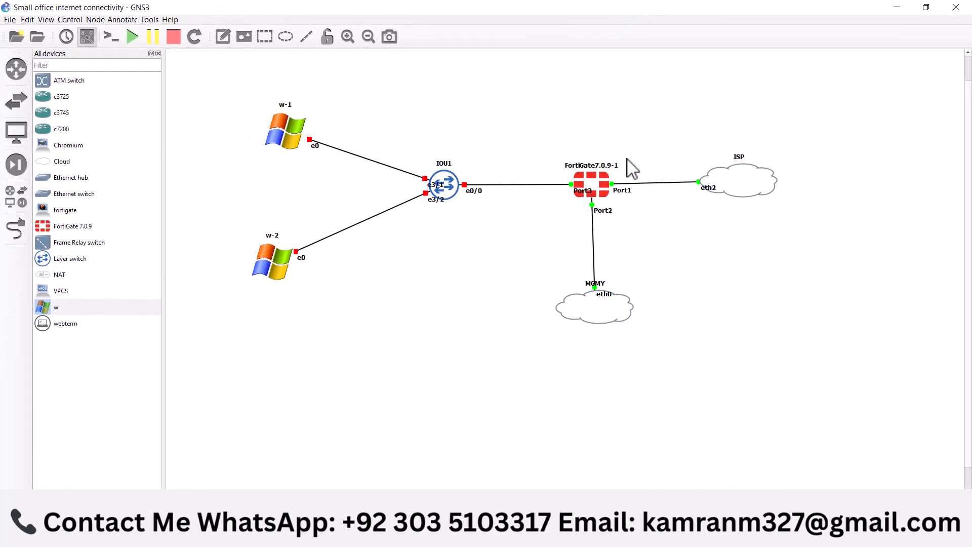
drag(629, 153, 638, 203)
drag(566, 218, 620, 226)
Start the w-1 and w-2 Windows hosts in the topology
drag(536, 139, 571, 216)
right_click(277, 133)
click(302, 172)
right_click(269, 250)
click(298, 285)
In the FortiGate console, enter the system interface configuration, edit port2 and show its settings
click(349, 536)
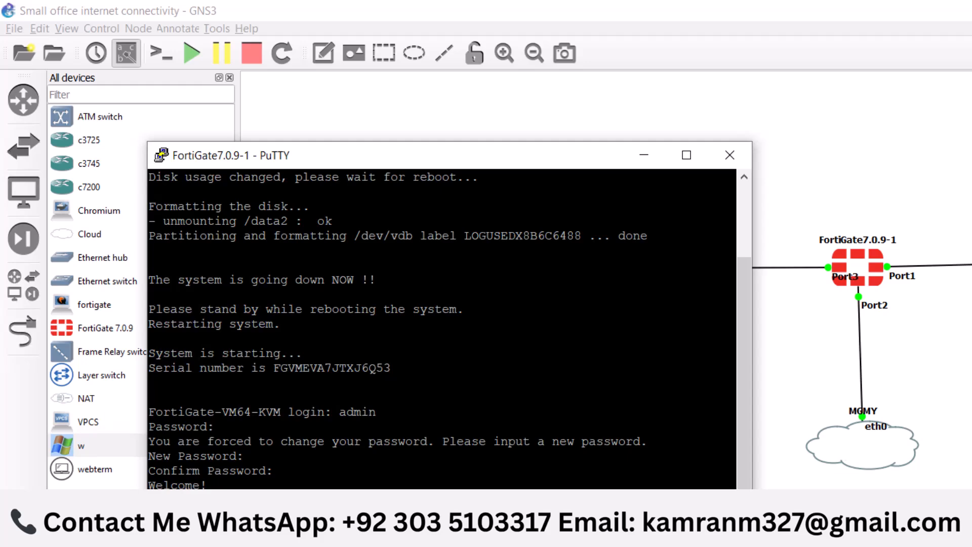
key(Return)
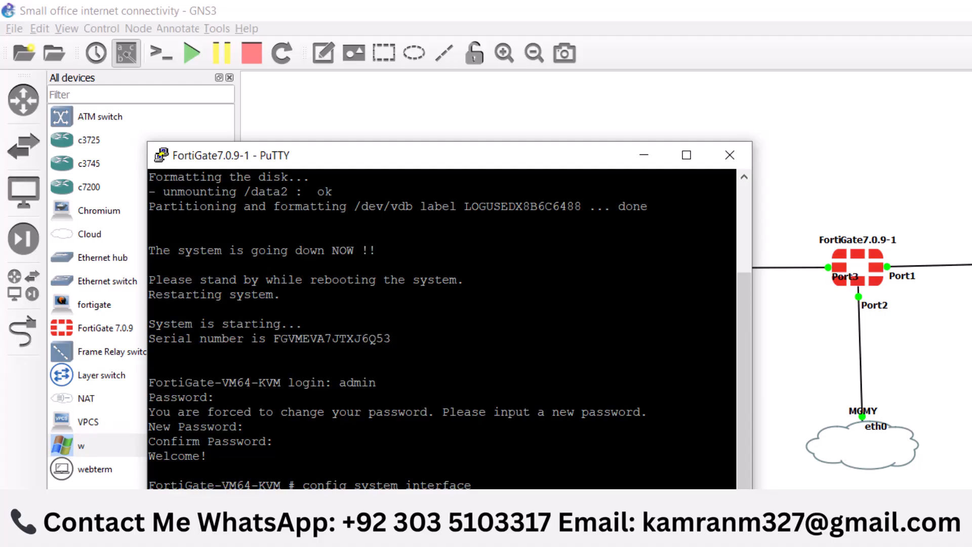
key(Return)
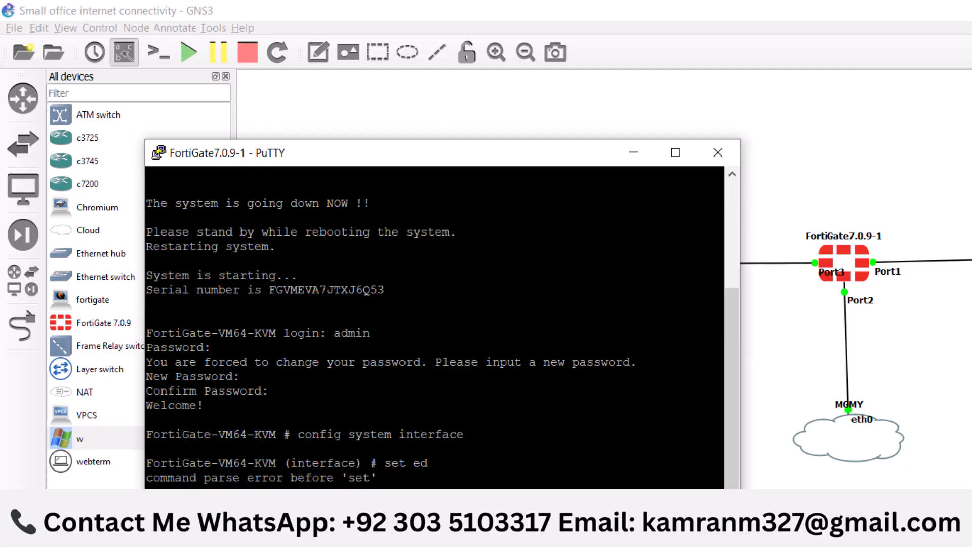
key(Return)
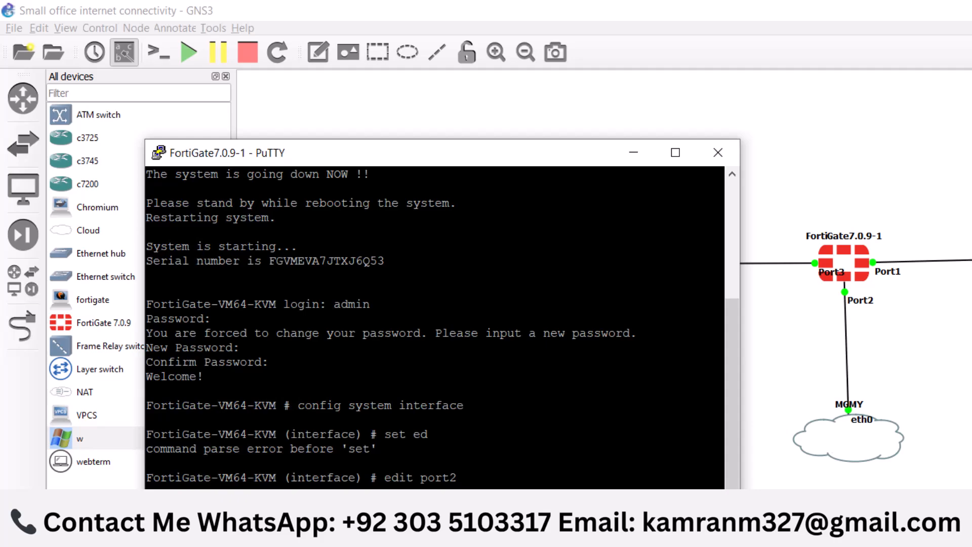
text(show)
key(Return)
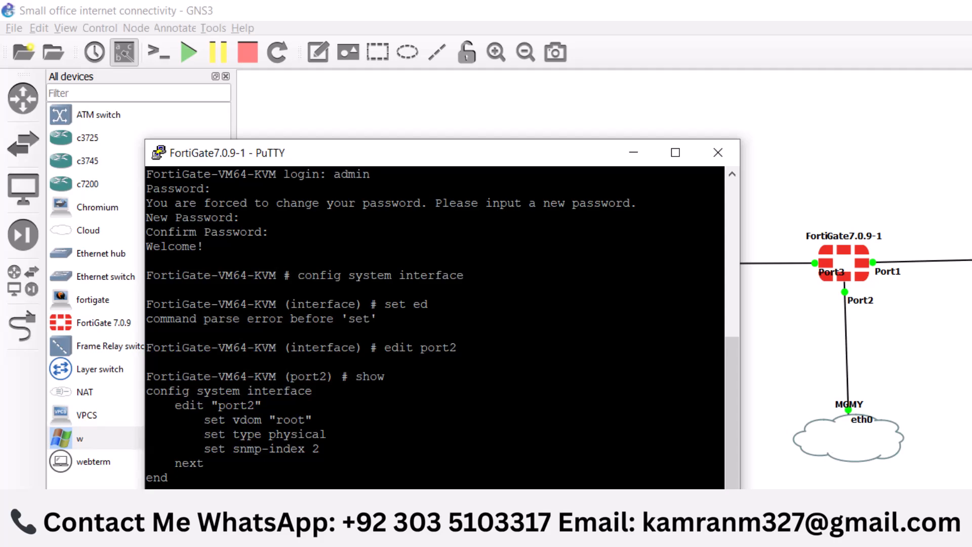
Set port2's IP to 192.168.159.12/24, allow https, http and ping access, and end the interface configuration
key(Return)
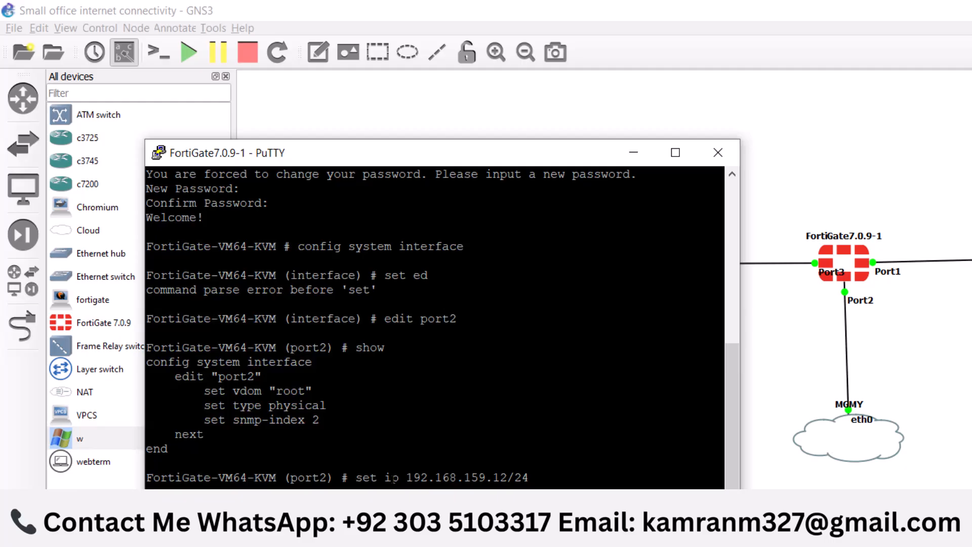
key(Return)
text(set allowaccess https http ping)
key(Return)
key(Return)
key(Return)
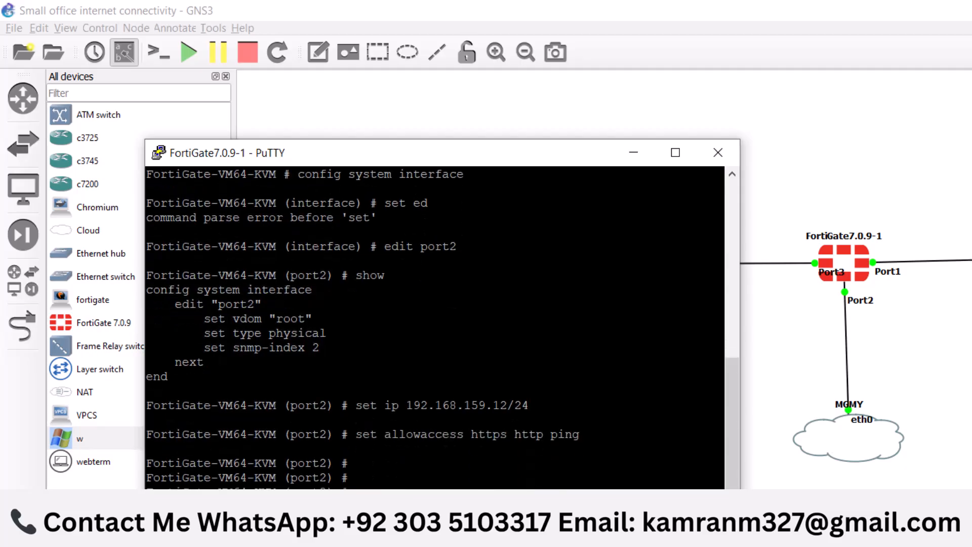
key(Return)
text(end)
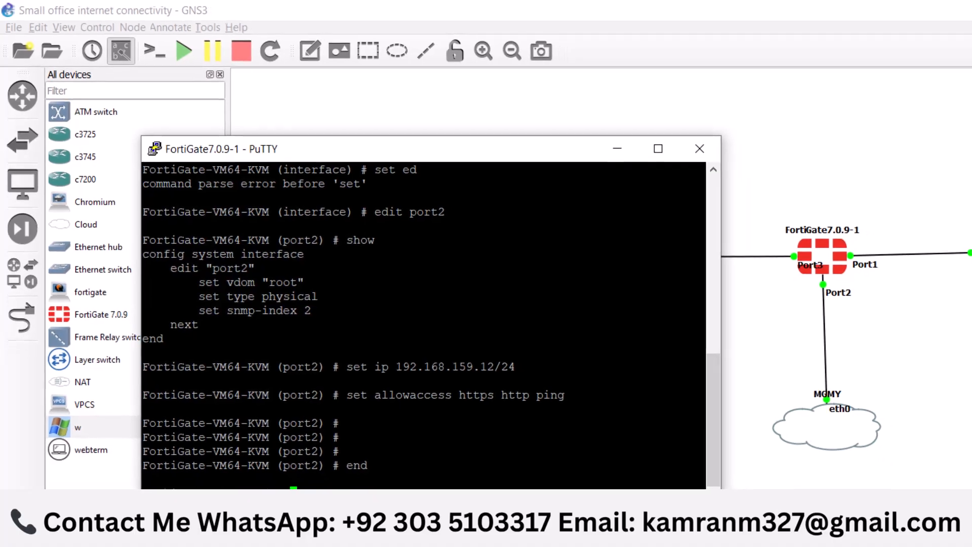
key(Return)
key(Return)
key(Return)
key(Return)
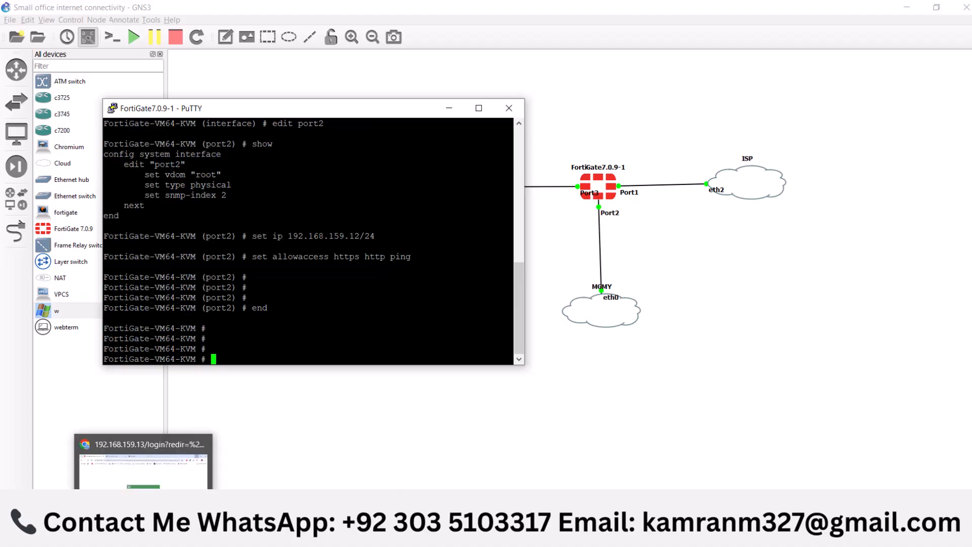
Switch to Chrome, close the two unneeded tabs and load the FortiGate login page at 192.168.159.12
click(141, 471)
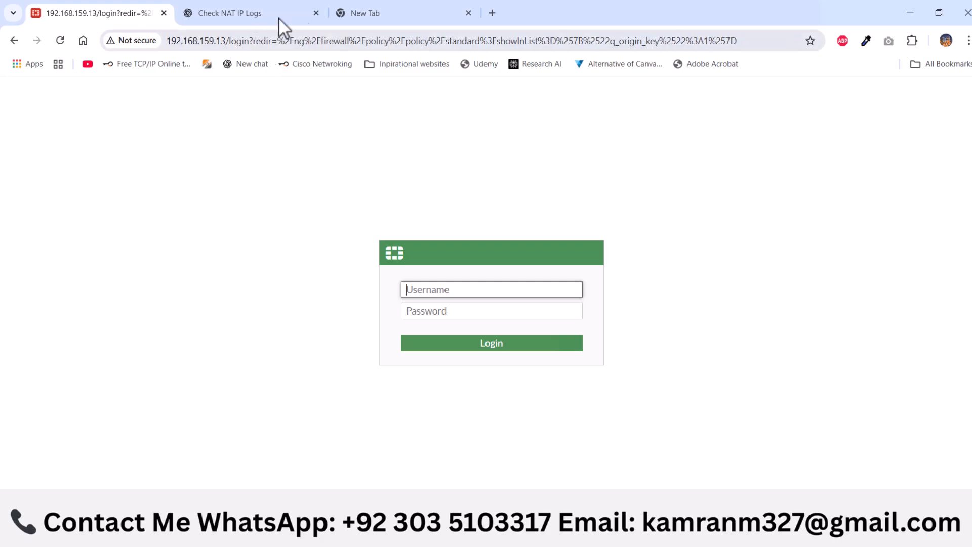
click(316, 13)
click(316, 12)
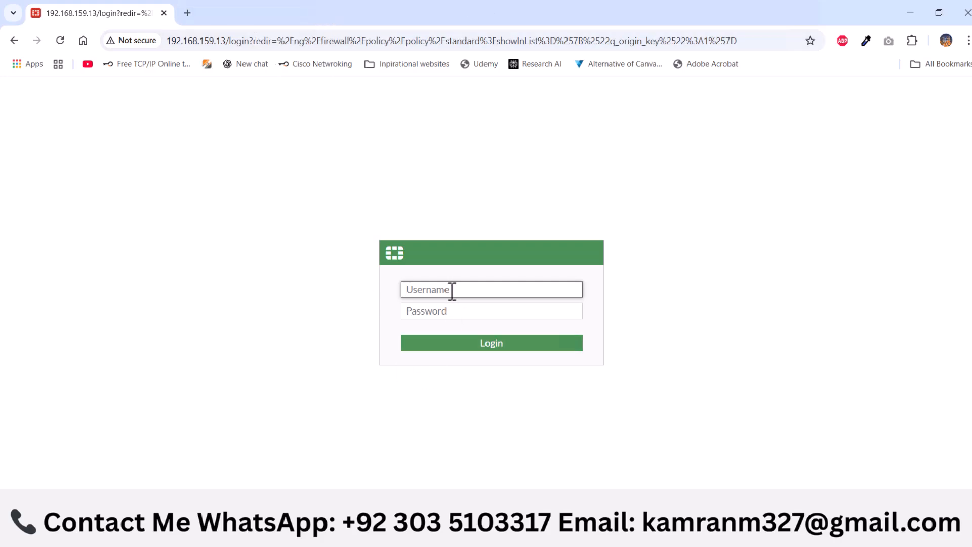
text(admin)
drag(223, 40, 822, 57)
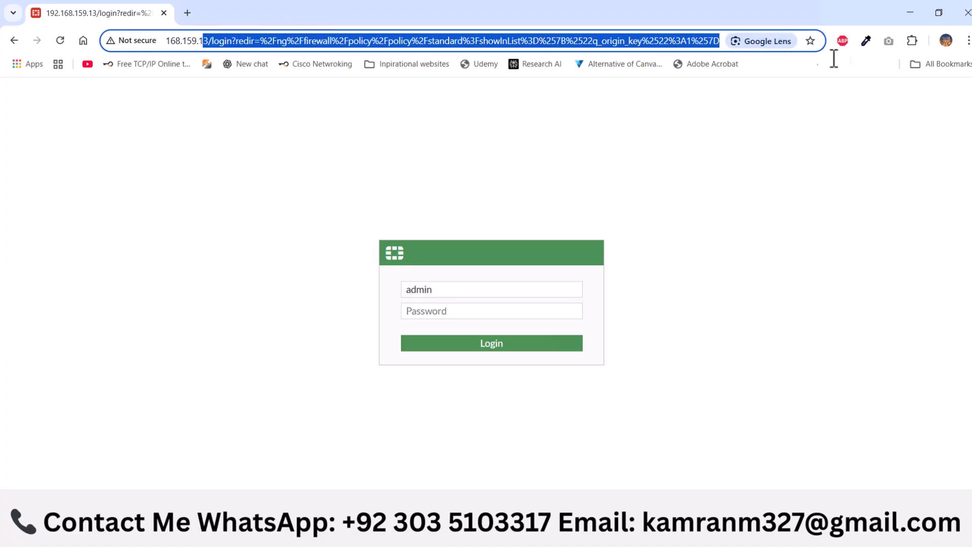
text(2.168.159.12)
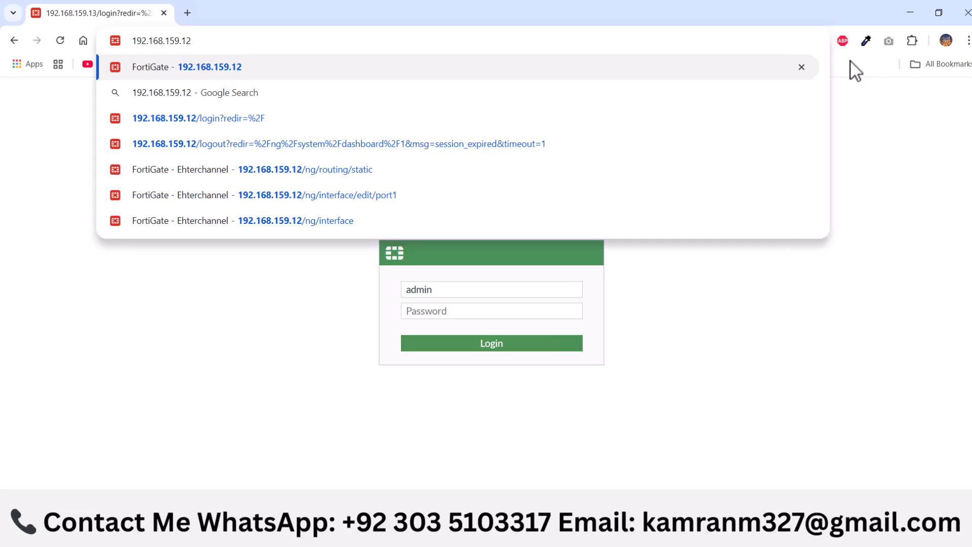
key(Return)
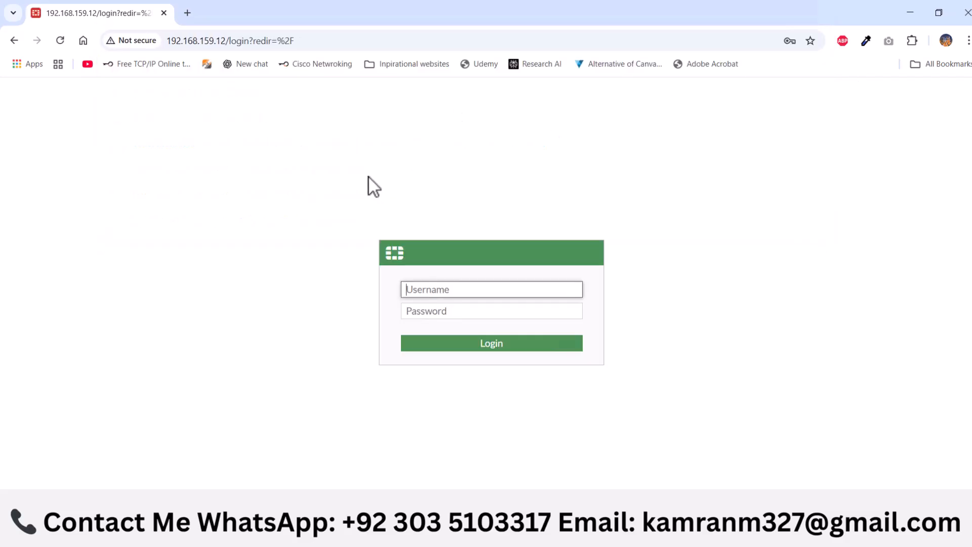
Log in to the FortiGate web interface as admin, entering the account password
click(443, 291)
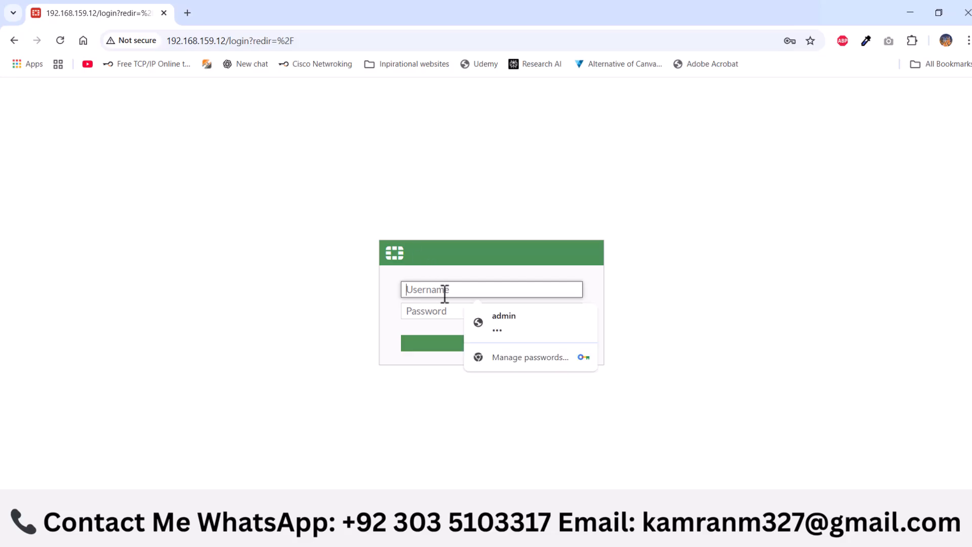
text(admin)
key(Tab)
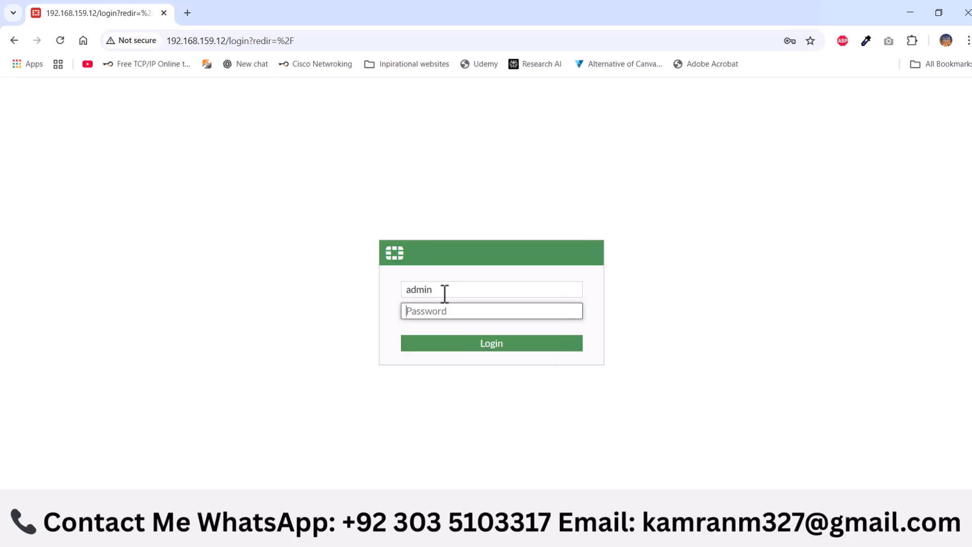
text(•••)
key(Return)
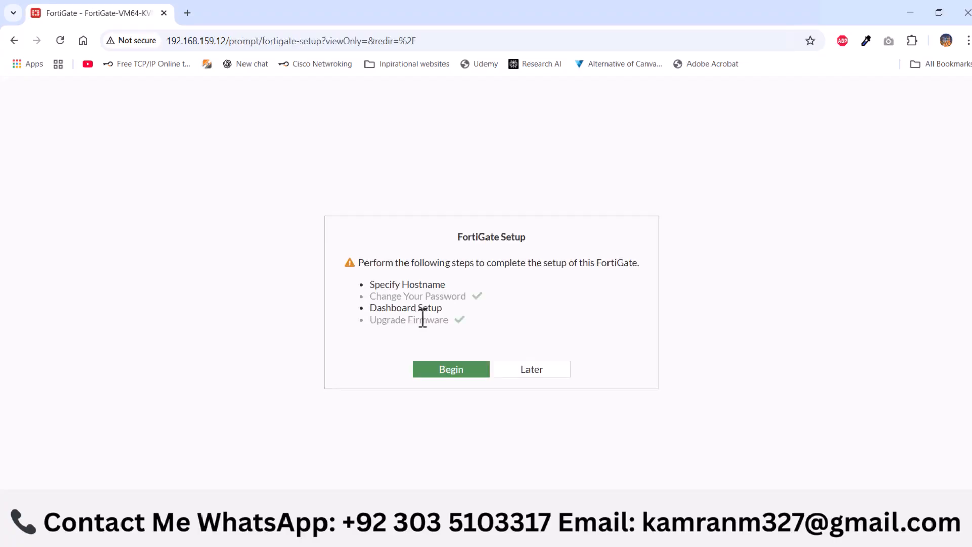
Postpone the FortiGate setup and dismiss the FortiOS 7.0.0 overview, choosing not to show it again
click(527, 375)
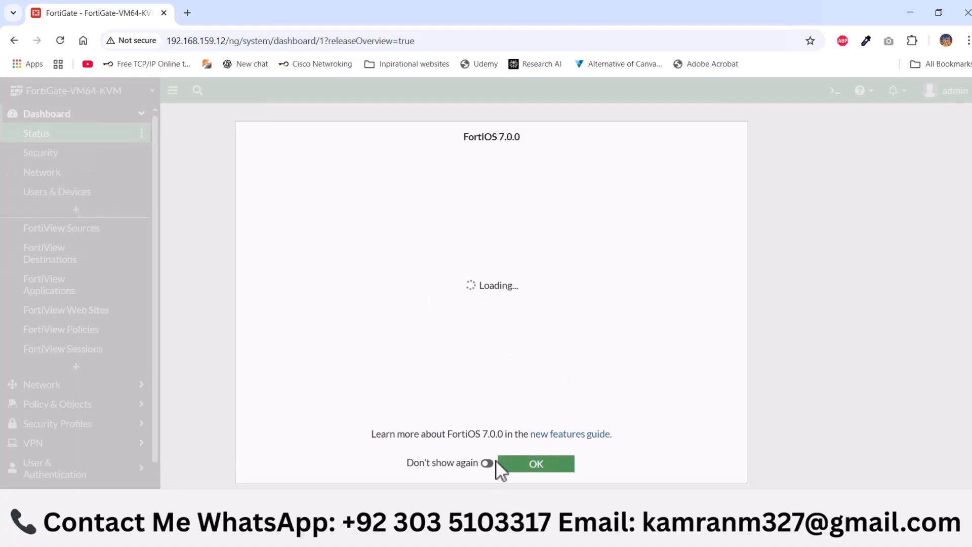
click(488, 462)
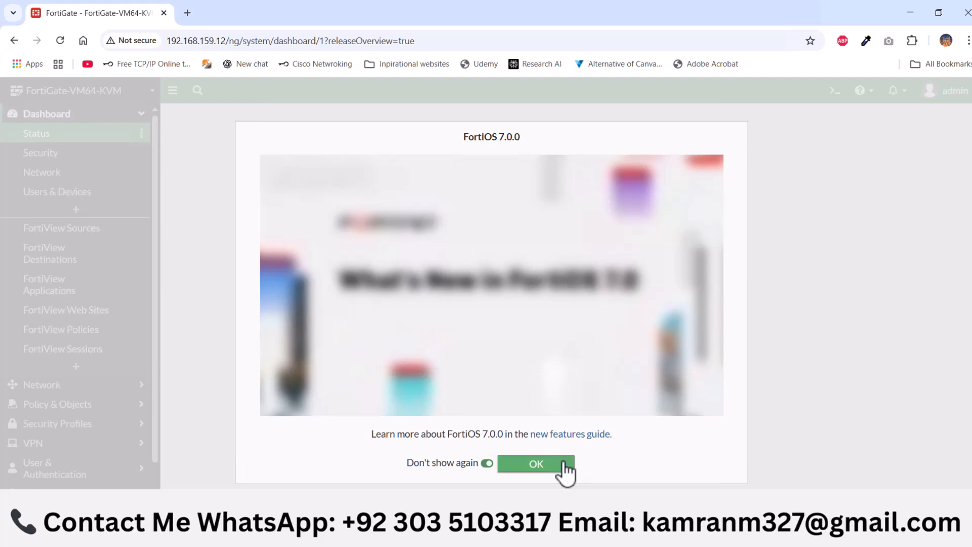
click(536, 464)
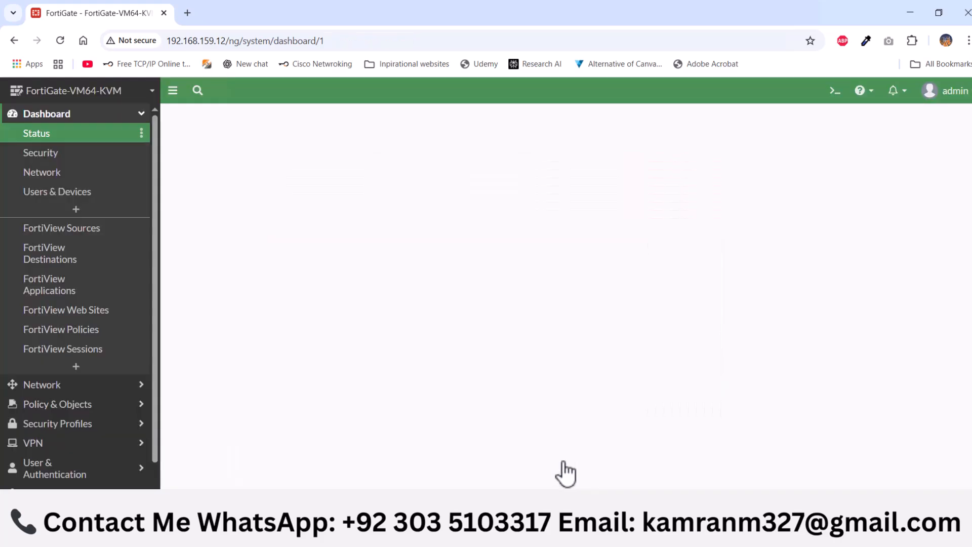
Open the network interfaces list, check the FortiGate's links in the GNS3 topology, and open port1 for editing
click(142, 117)
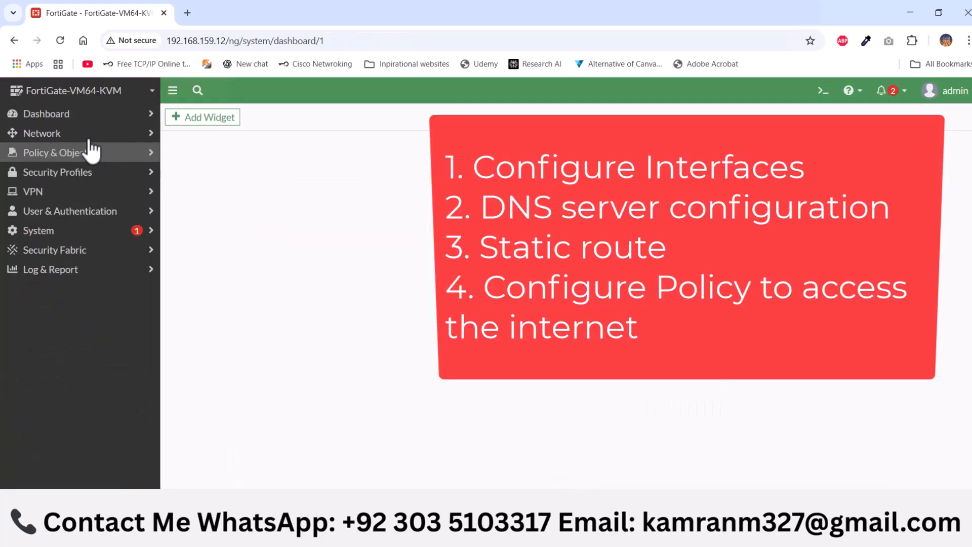
click(90, 136)
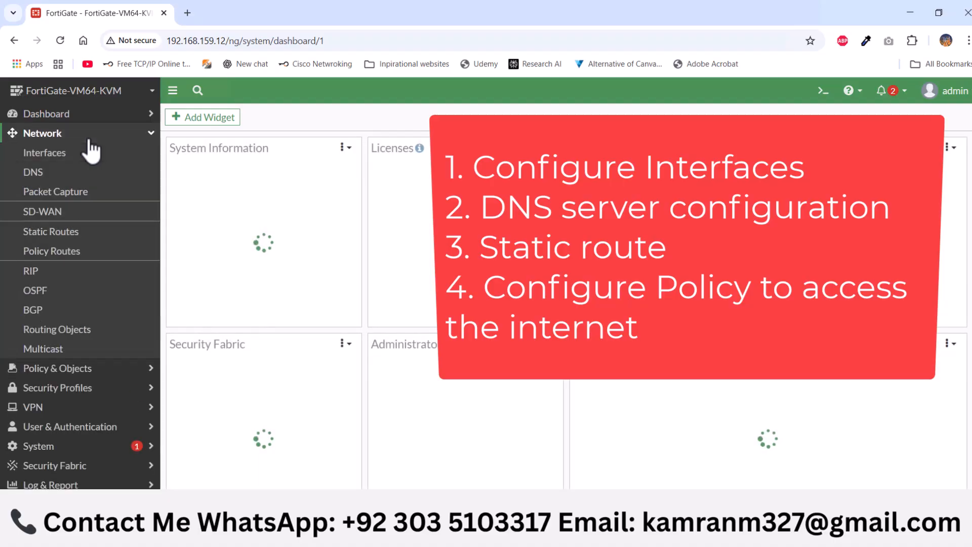
click(63, 157)
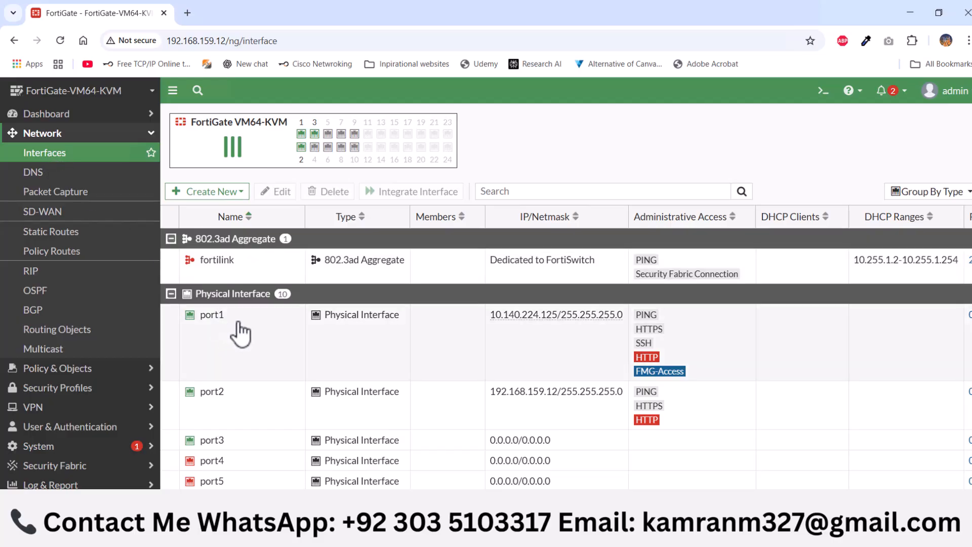
click(374, 535)
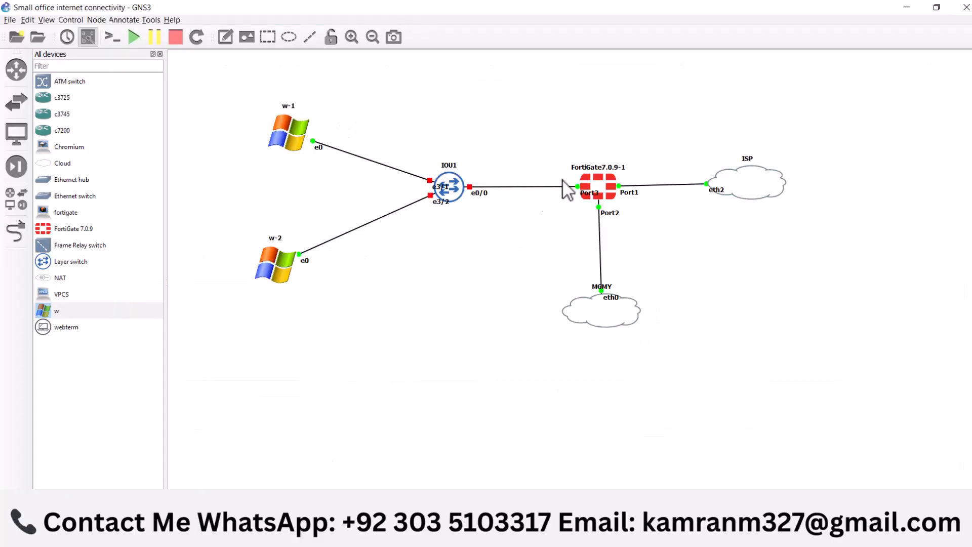
drag(642, 142, 633, 230)
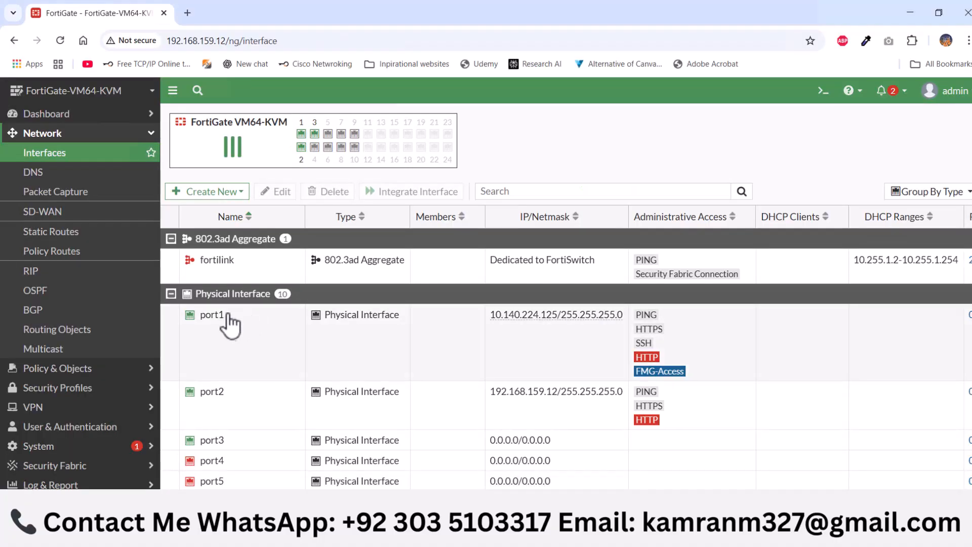
double_click(239, 327)
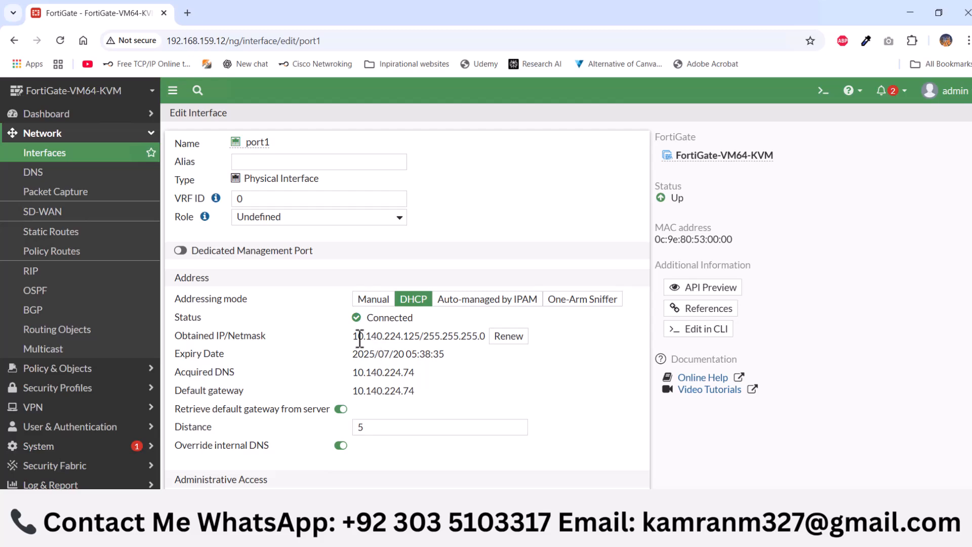
Review port1's obtained IP and netmask, and set its alias and role to WAN
drag(355, 340, 486, 336)
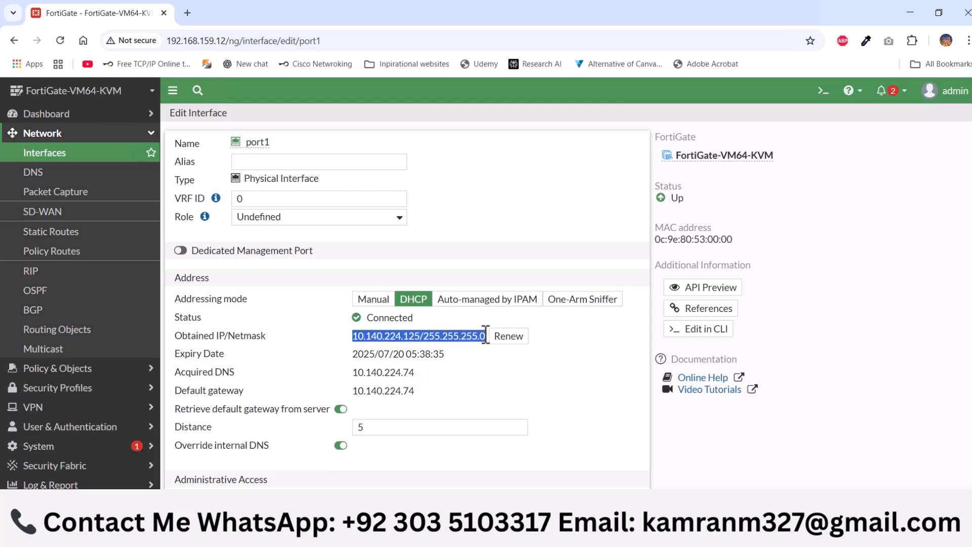
click(466, 360)
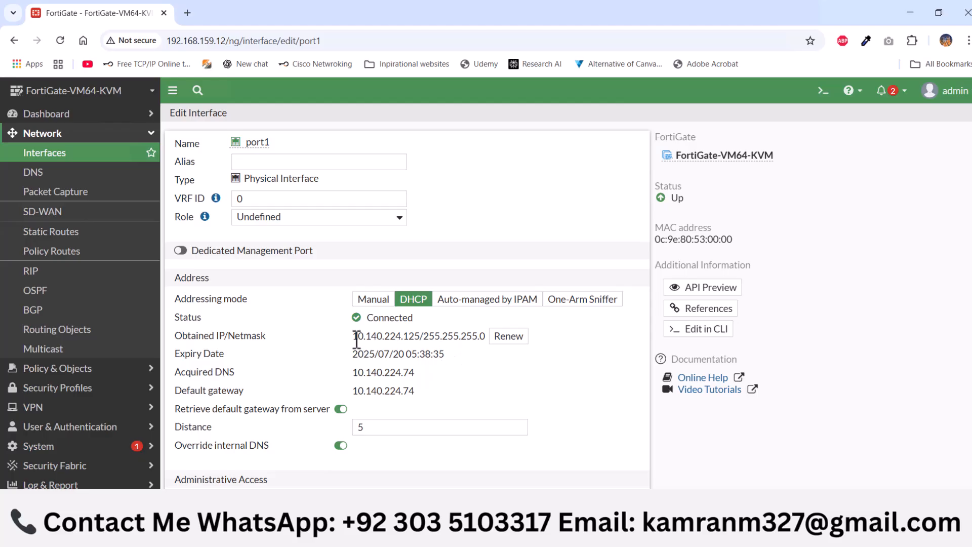
drag(354, 336, 487, 335)
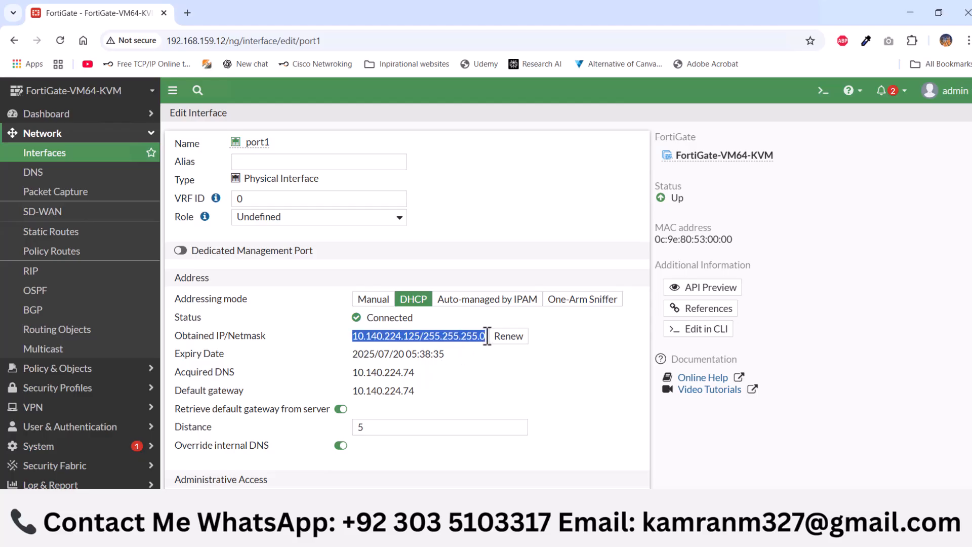
click(475, 361)
click(283, 163)
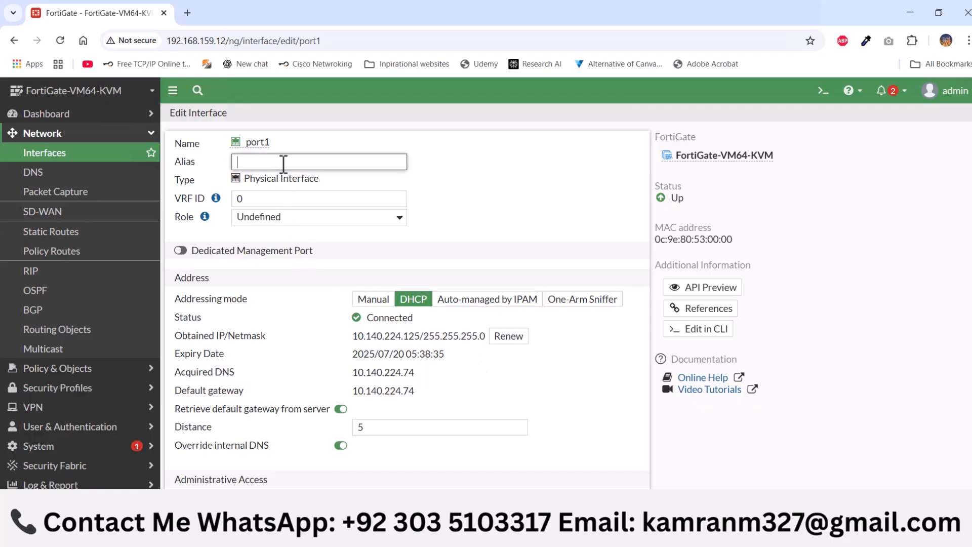
text(WAN)
click(302, 221)
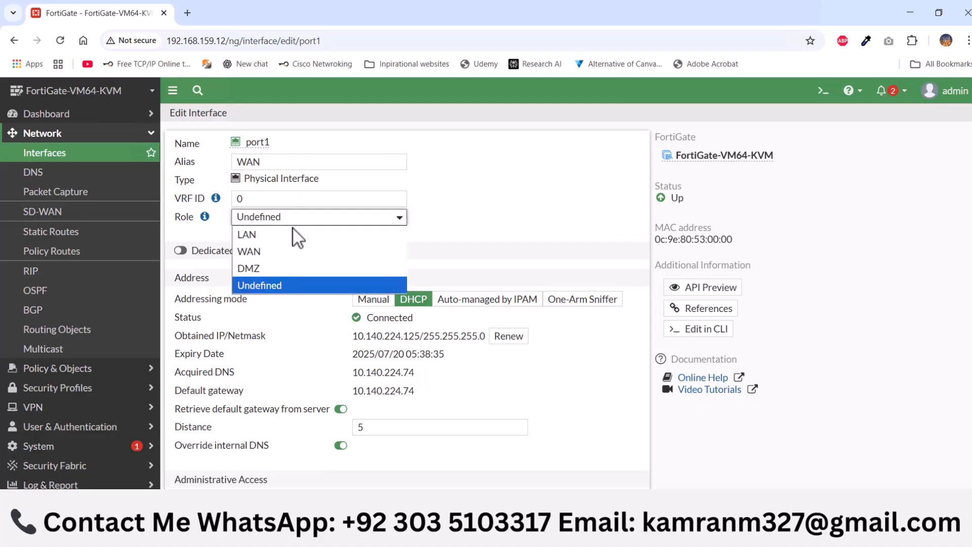
click(276, 250)
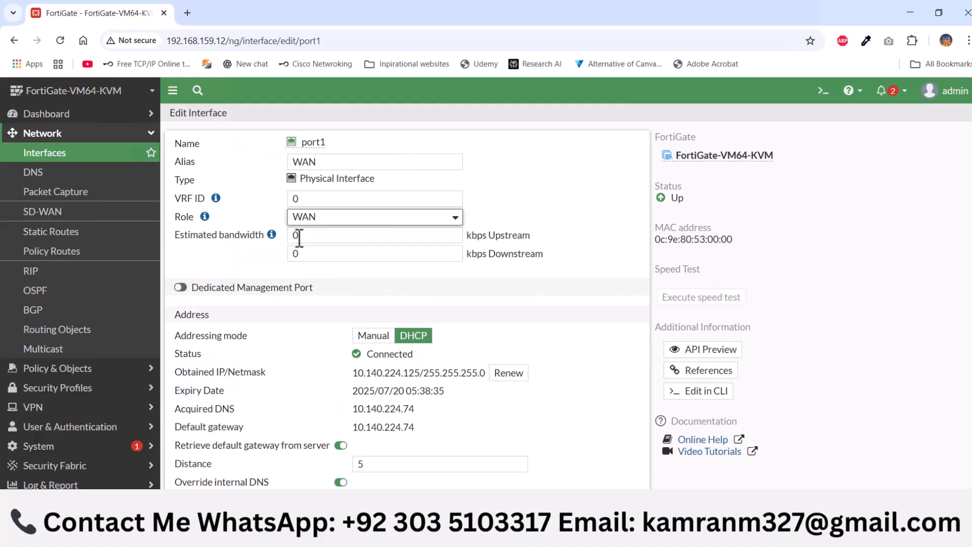
Copy port1's default gateway address from its DHCP address details
scroll(337, 245, down, 1)
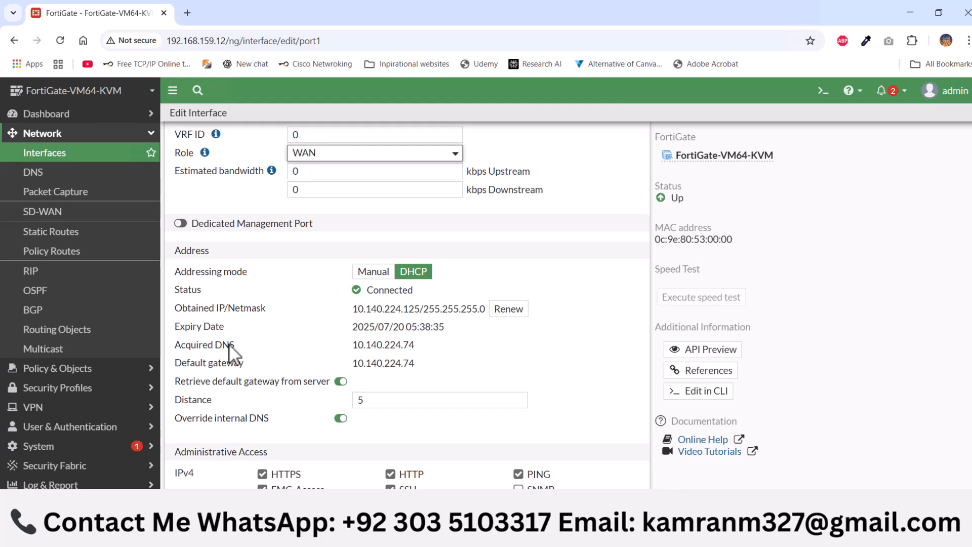
mouse_move(355, 364)
mouse_down()
mouse_move(422, 357)
mouse_move(412, 365)
mouse_move(420, 366)
mouse_move(354, 362)
mouse_up()
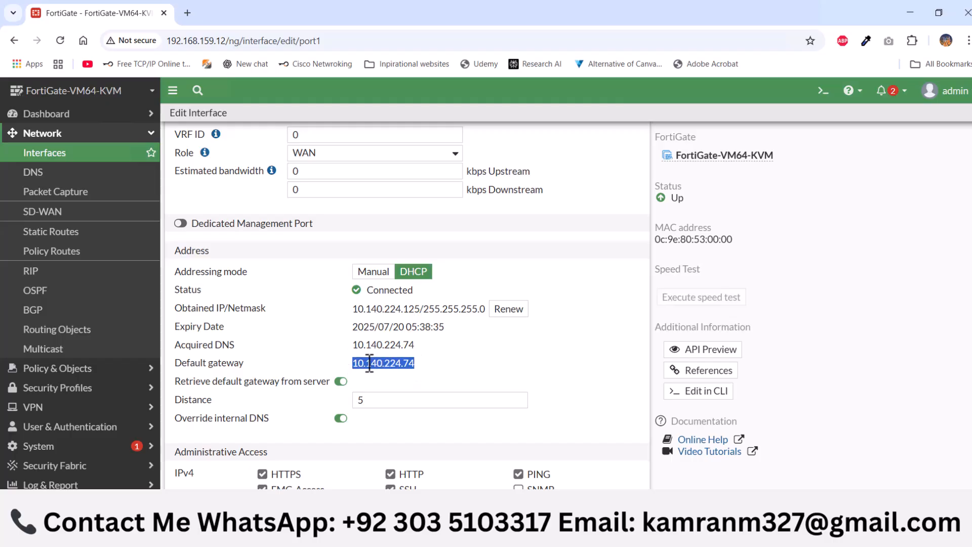
right_click(369, 363)
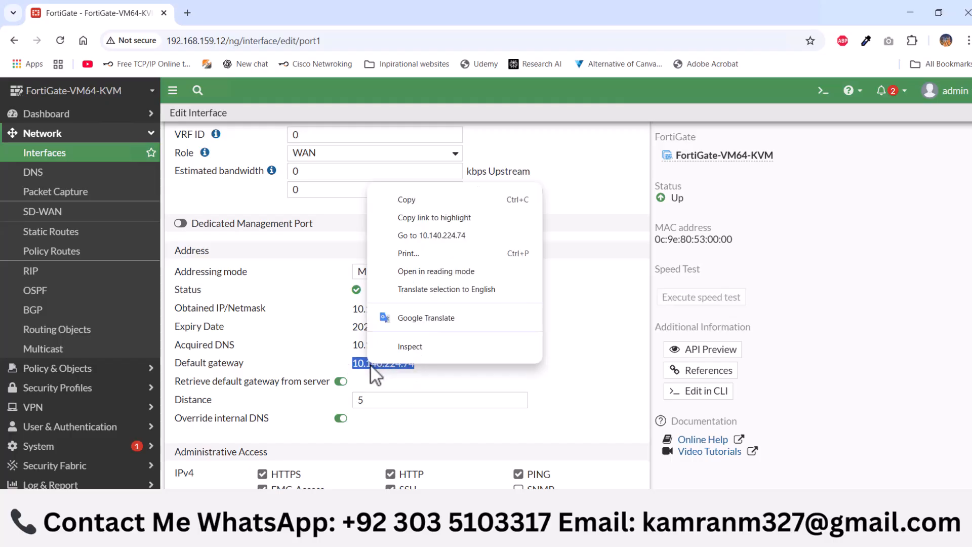
click(412, 202)
Disable HTTPS, FMG-Access, HTTP, SSH and PING administrative access on port1 and save the interface
scroll(445, 329, down, 3)
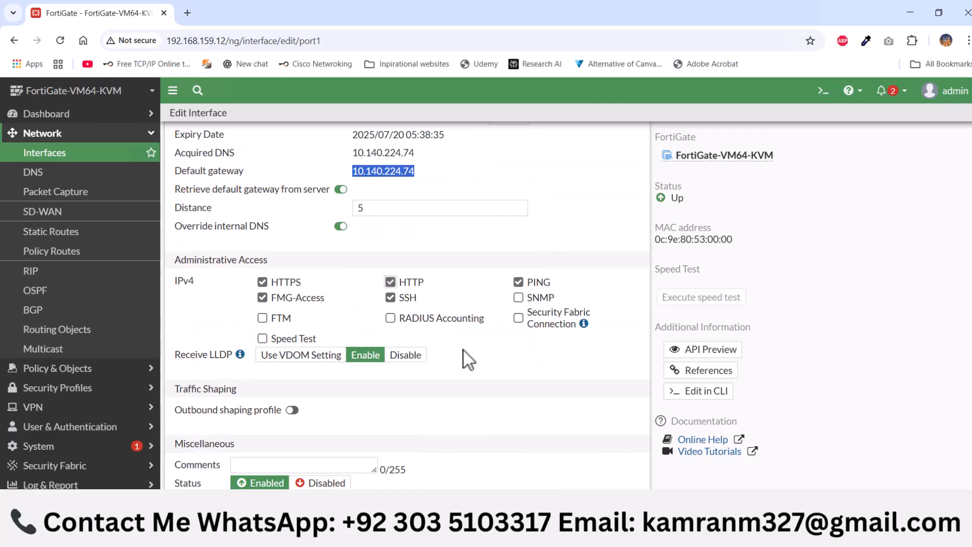
click(263, 284)
click(262, 298)
click(391, 282)
click(390, 298)
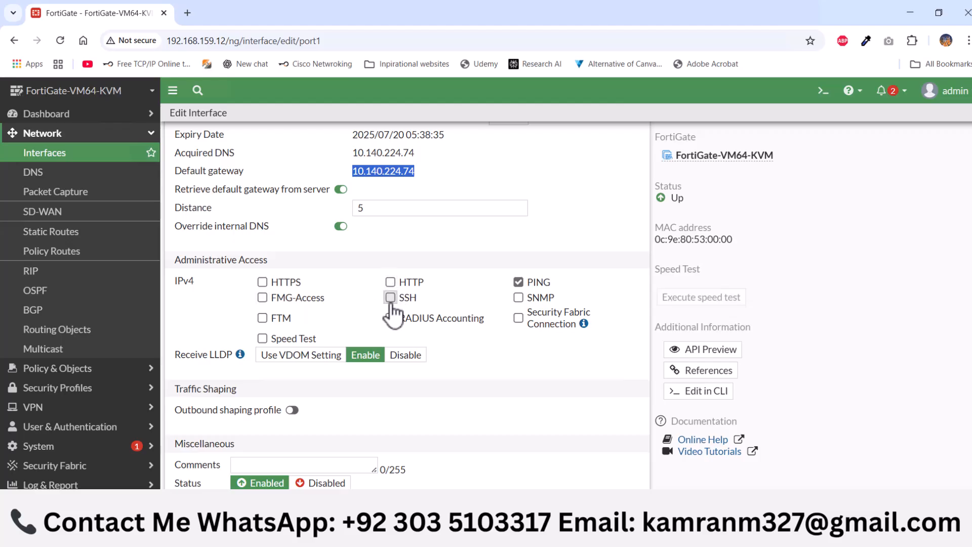
click(518, 284)
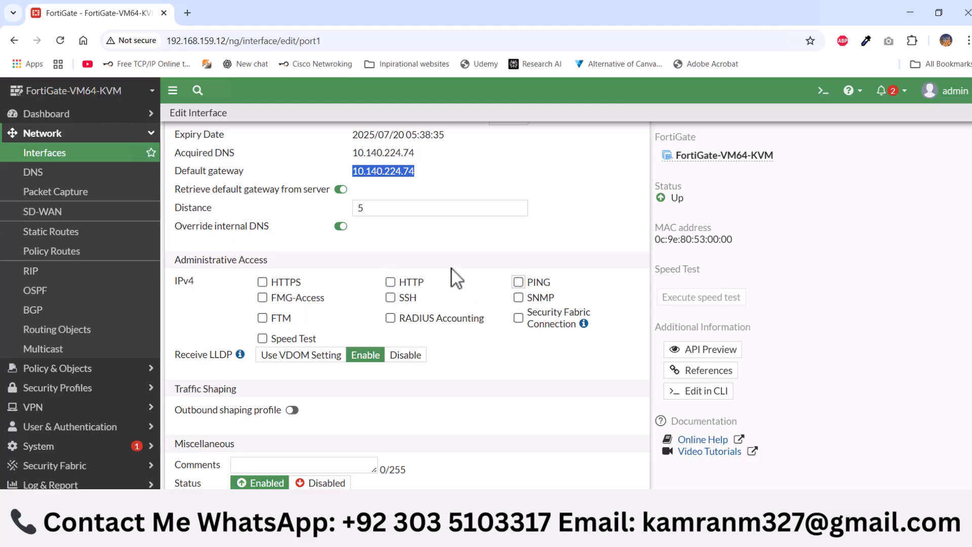
scroll(454, 275, up, 4)
scroll(420, 319, down, 1)
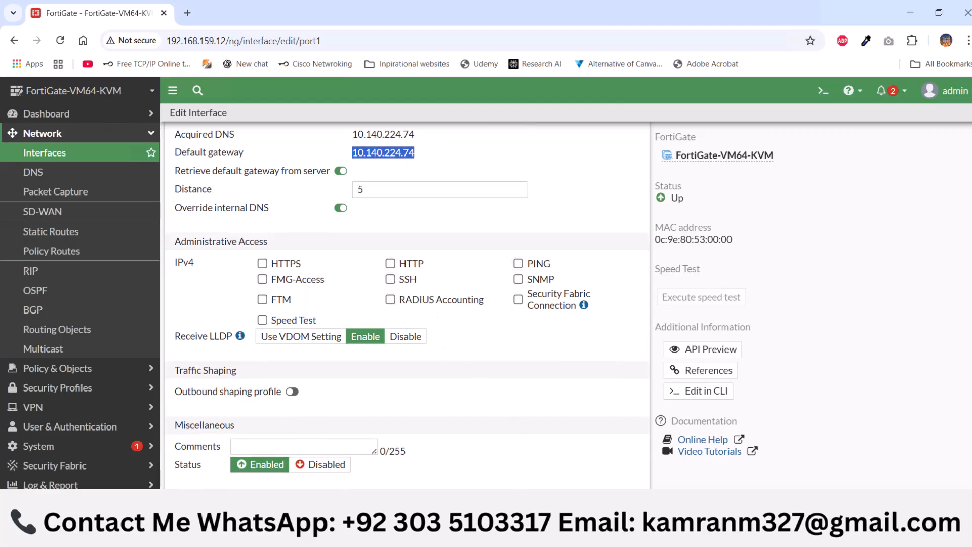
click(538, 505)
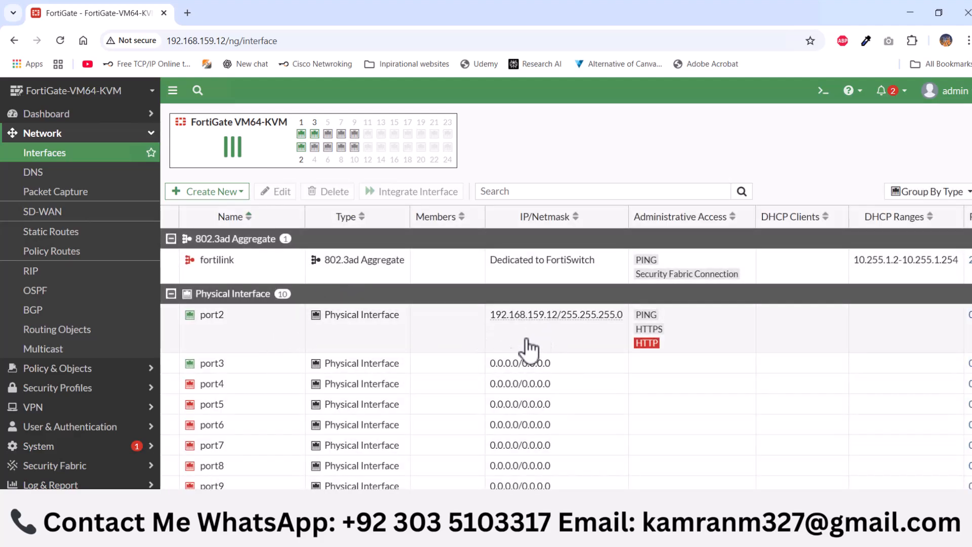
Set port2's alias to MGMT, look through its remaining settings, and save the interface
double_click(254, 336)
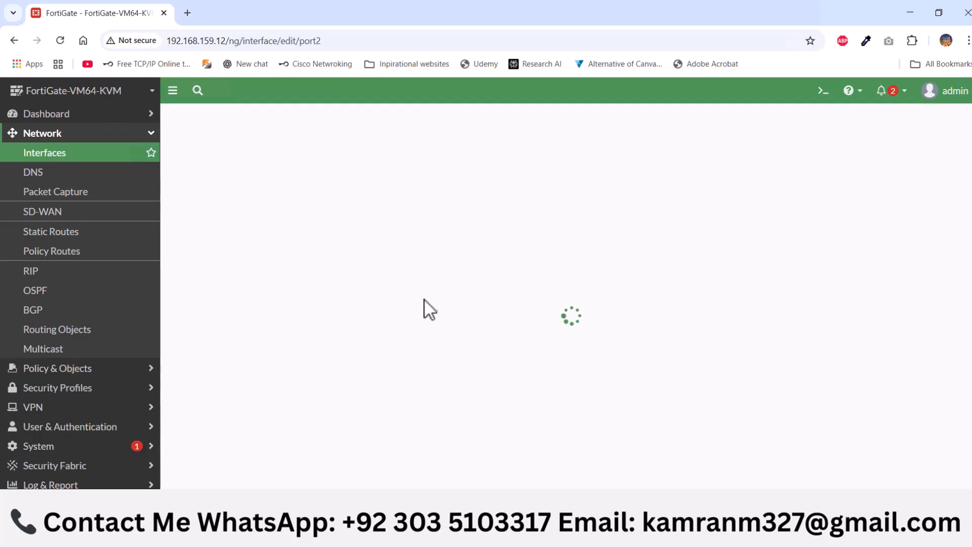
click(286, 164)
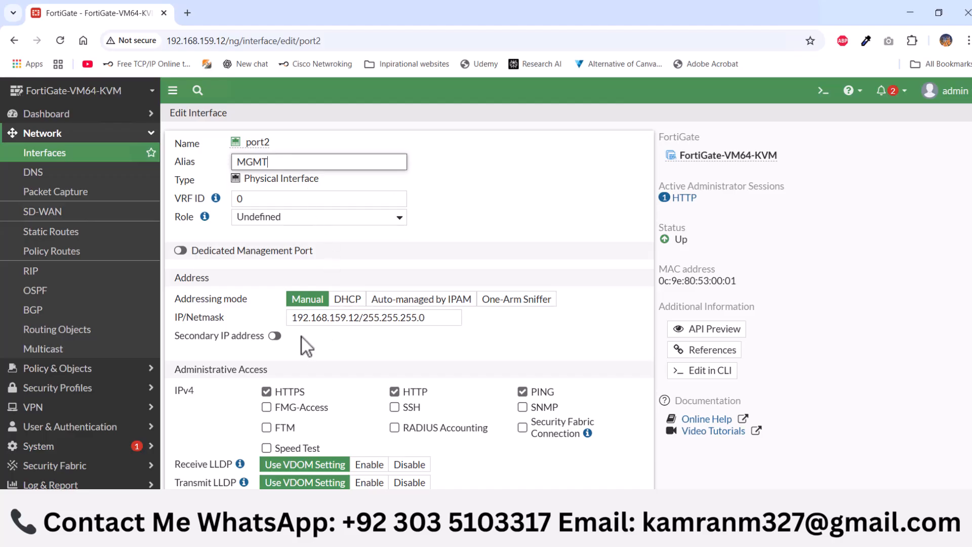
scroll(355, 338, down, 3)
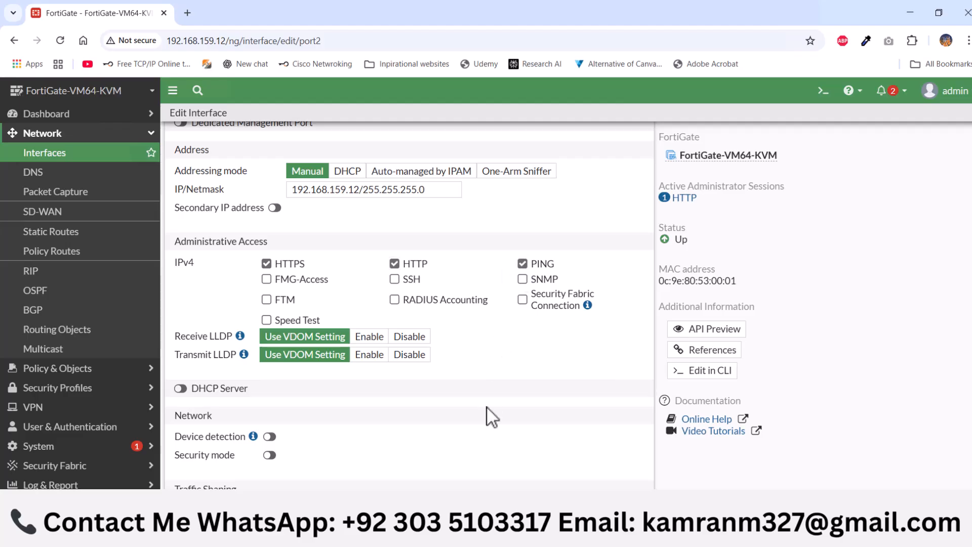
scroll(380, 374, down, 1)
scroll(381, 375, down, 1)
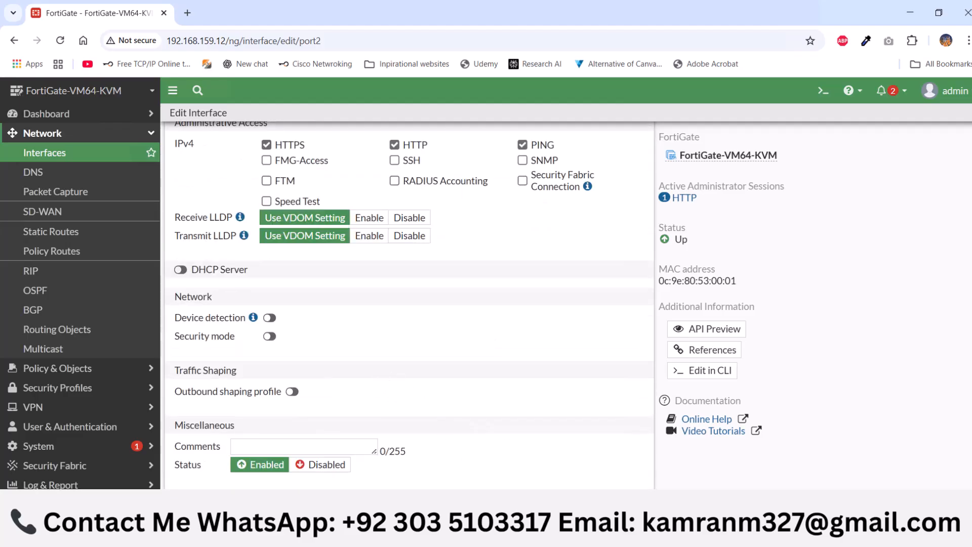
click(528, 504)
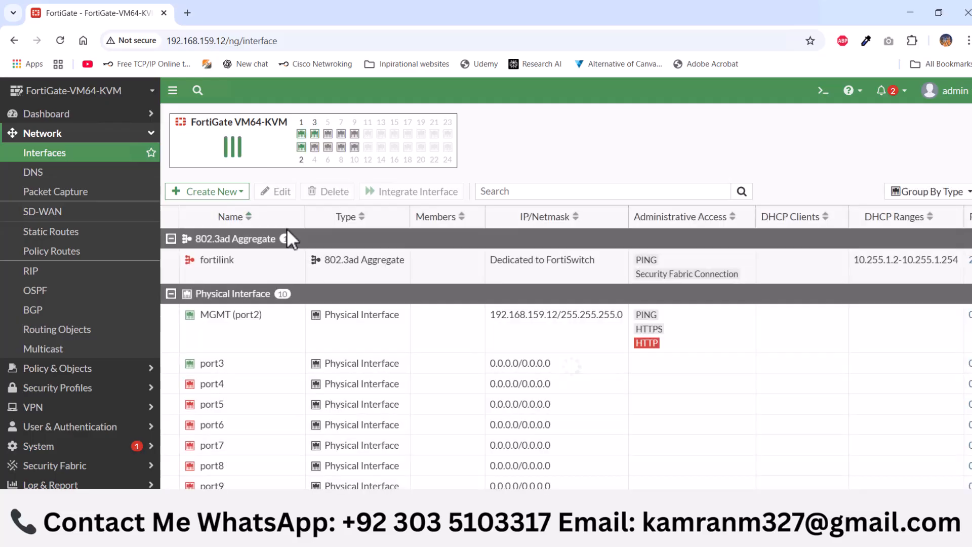
Open port3 for editing and set its alias and role to LAN
scroll(309, 348, down, 2)
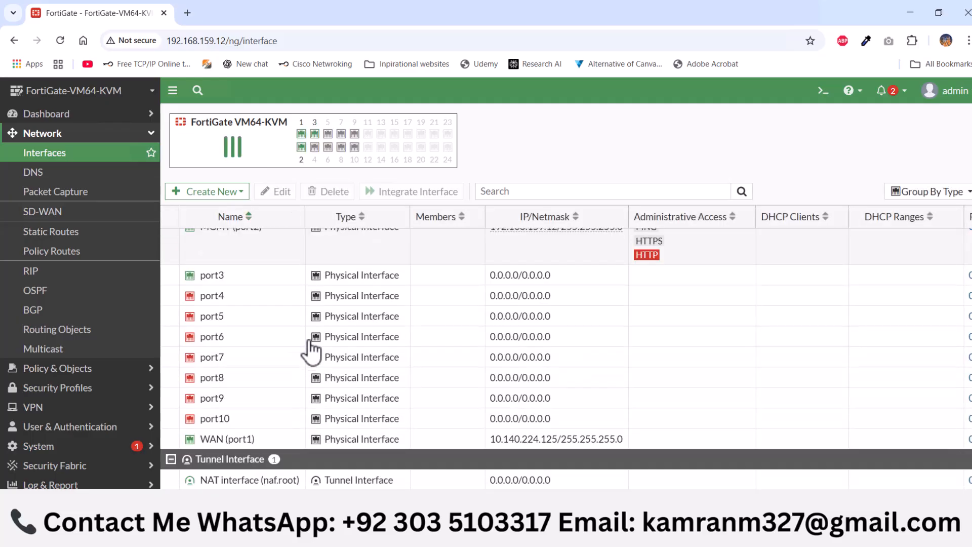
scroll(278, 388, up, 2)
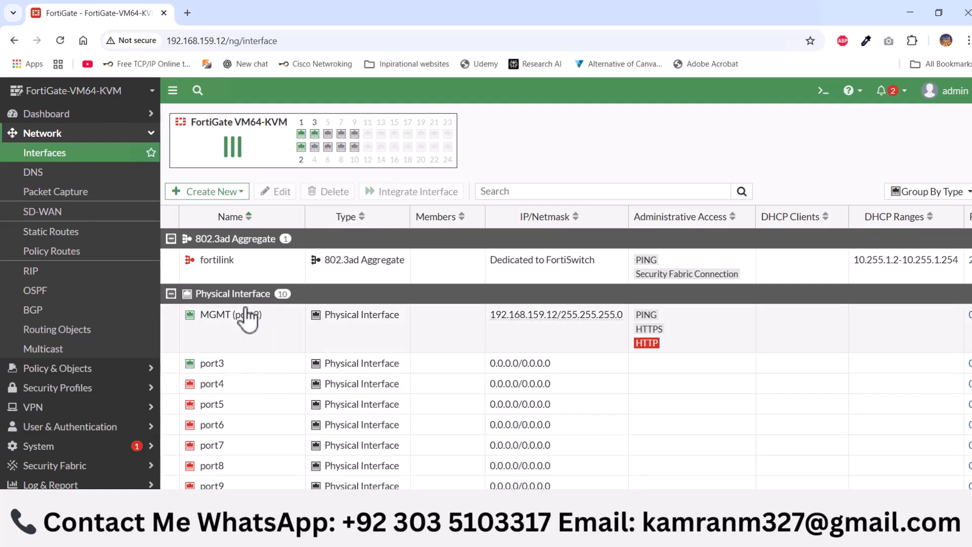
double_click(250, 366)
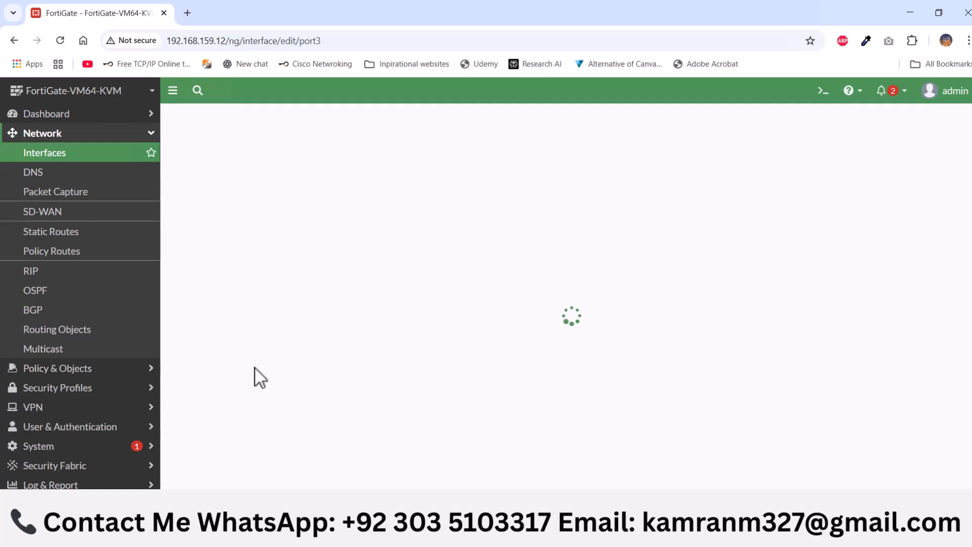
click(282, 161)
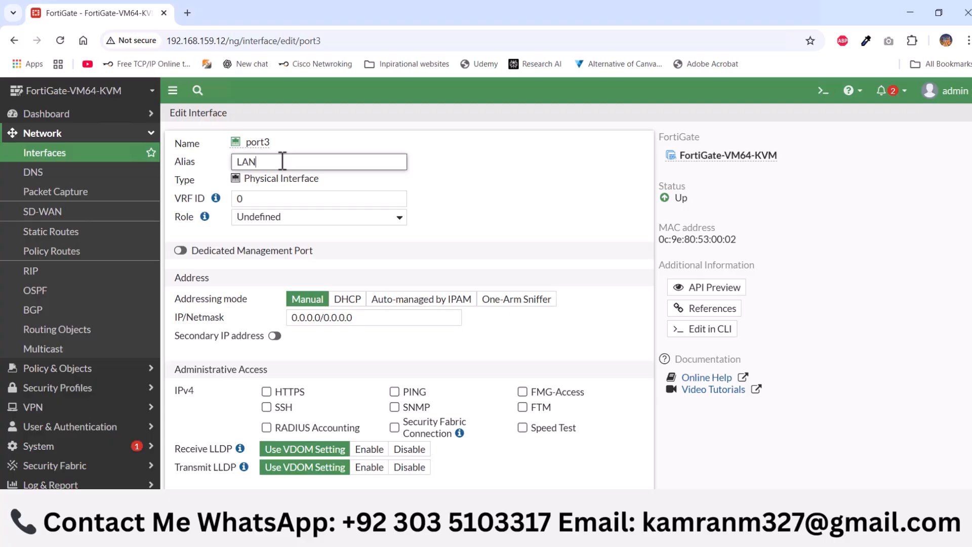
click(300, 219)
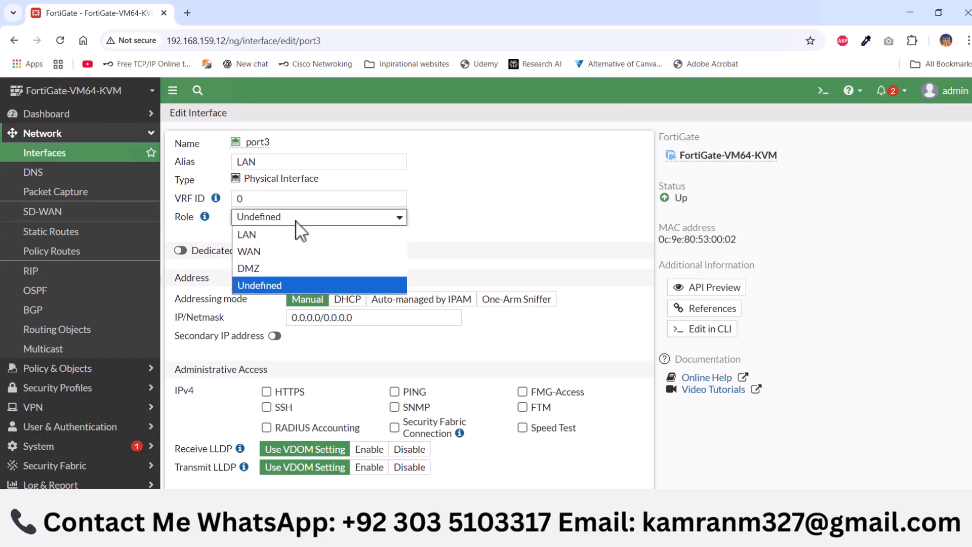
click(281, 236)
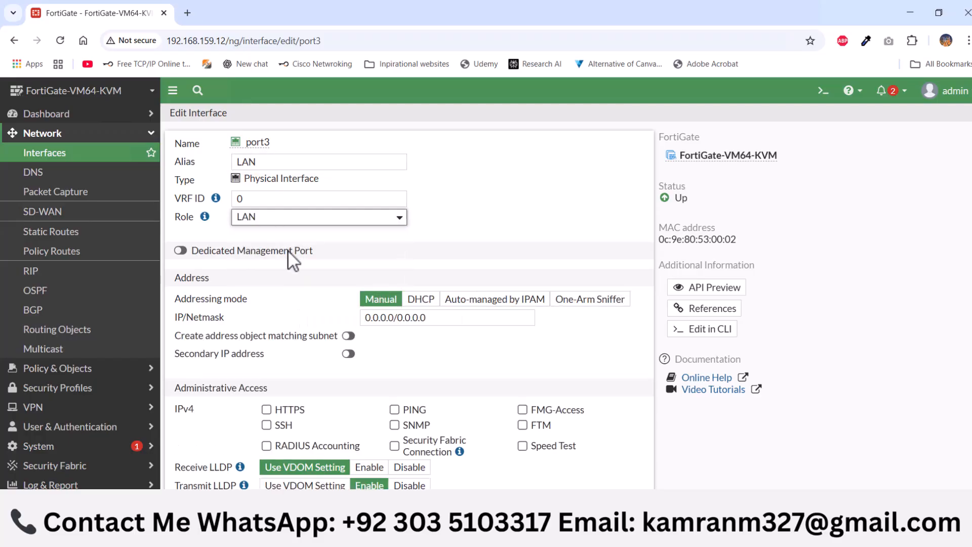
Set port3's manual IP/netmask to 192.168.10.1/24
click(422, 317)
text(19)
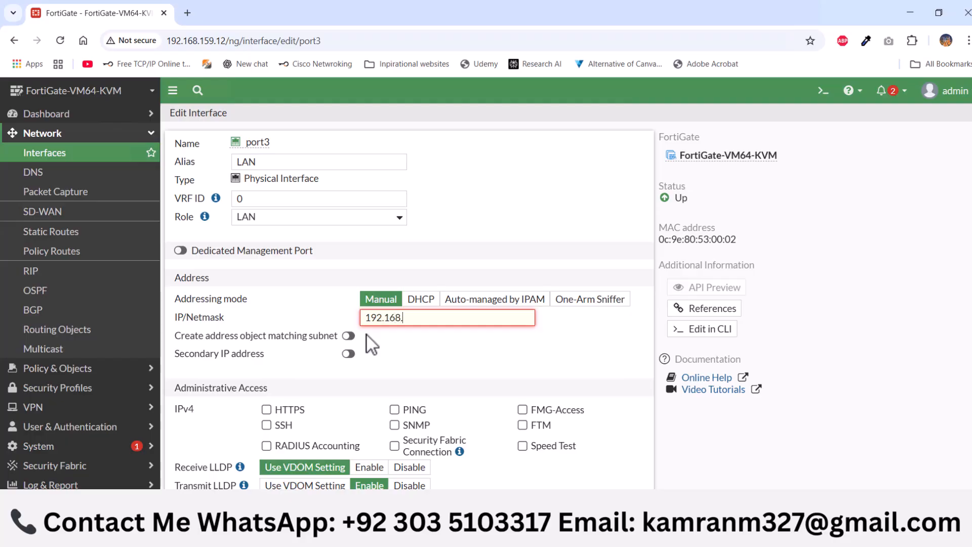
text(2.168.10.1/24)
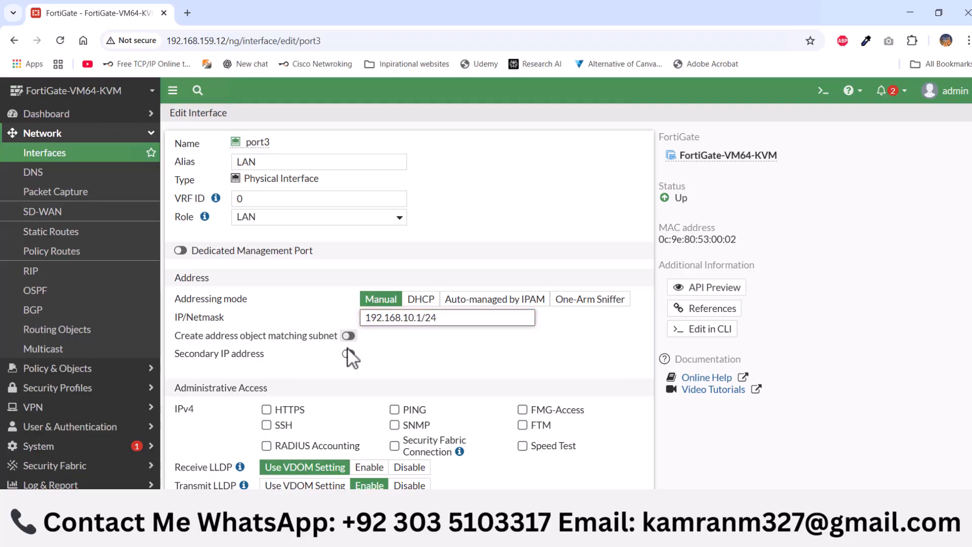
Allow PING, HTTPS, SSH and SNMP administrative access on port3
scroll(340, 352, down, 1)
scroll(324, 347, down, 1)
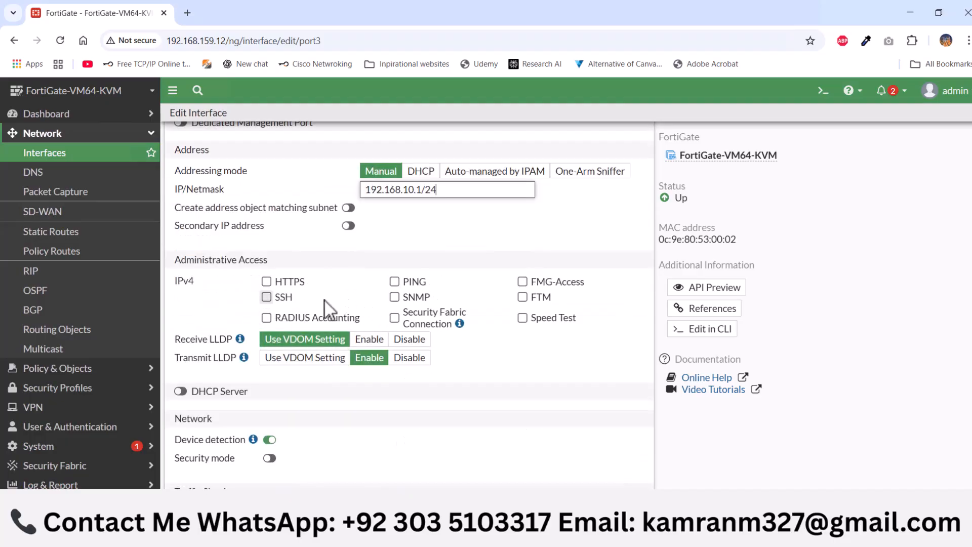
click(394, 282)
click(269, 282)
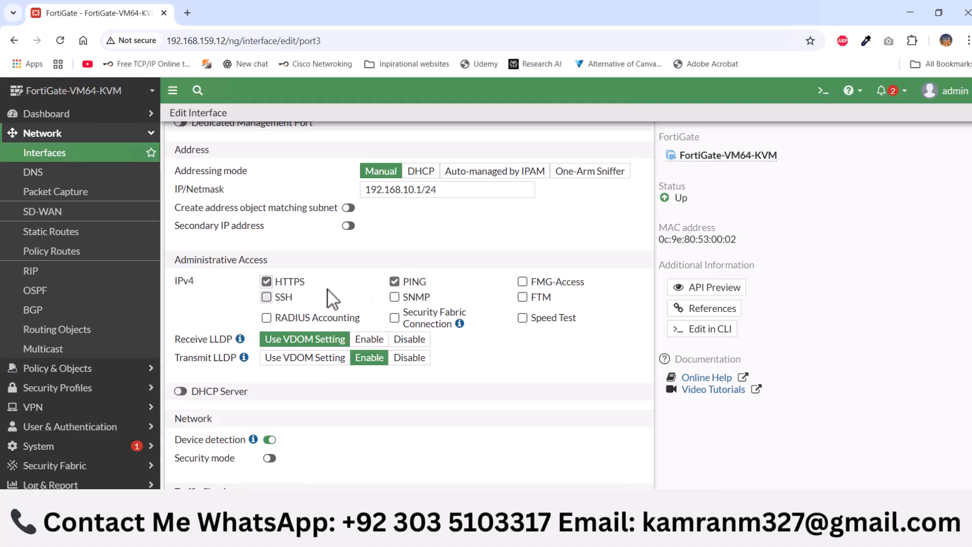
click(266, 298)
click(395, 297)
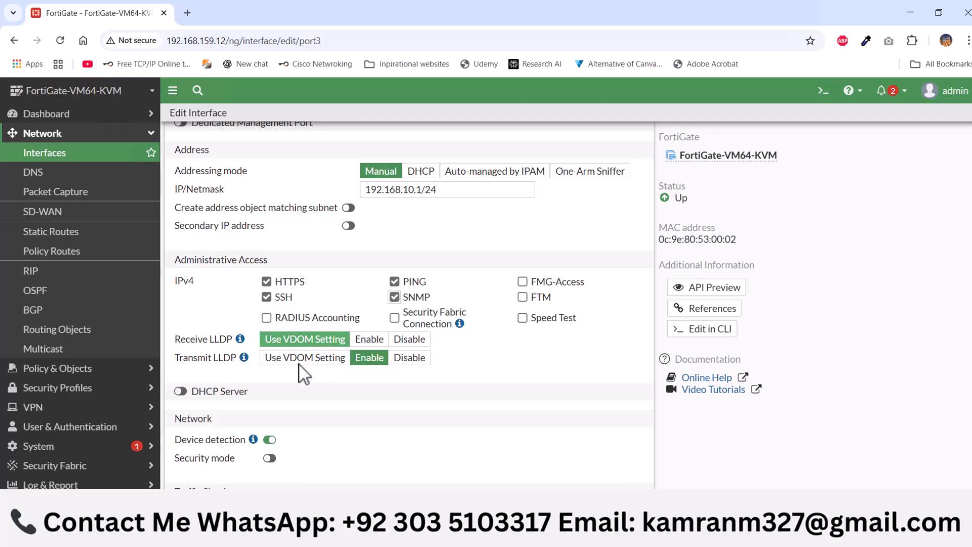
Enable port3's DHCP server with the address range 192.168.10.12-192.168.10.20 and save the interface
scroll(195, 395, down, 1)
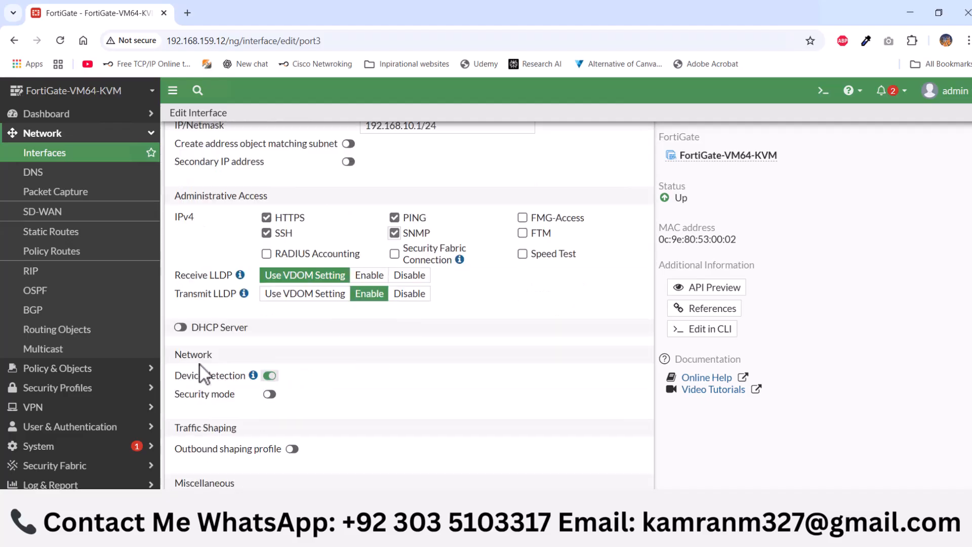
click(180, 328)
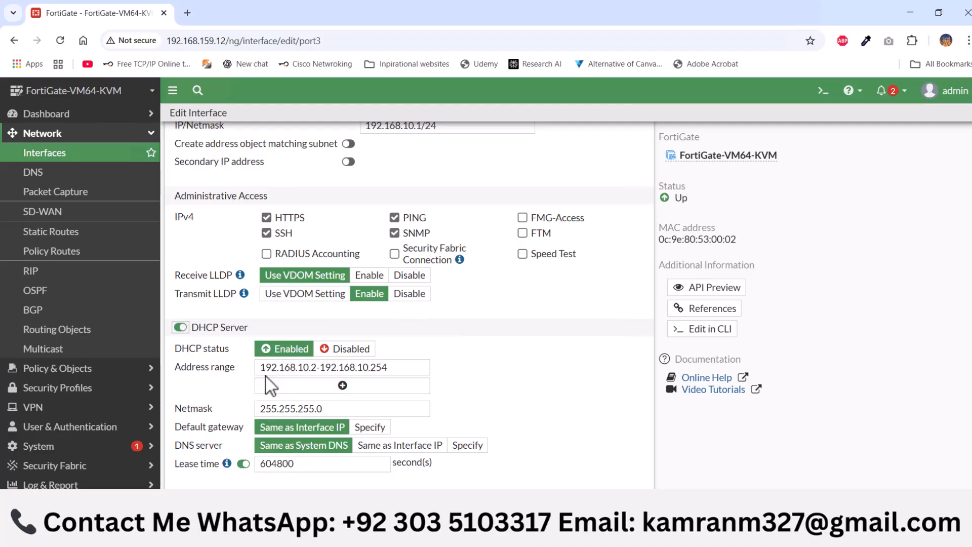
click(315, 367)
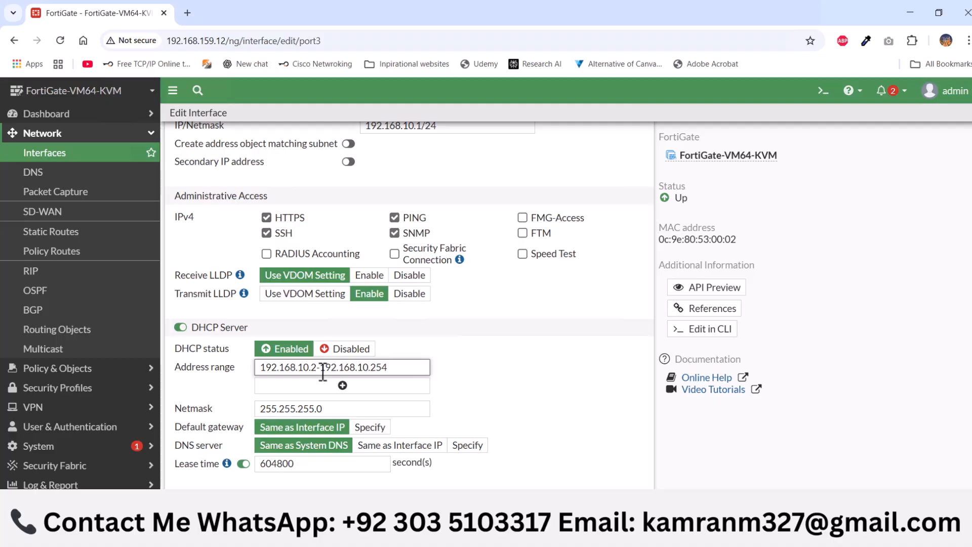
text(1)
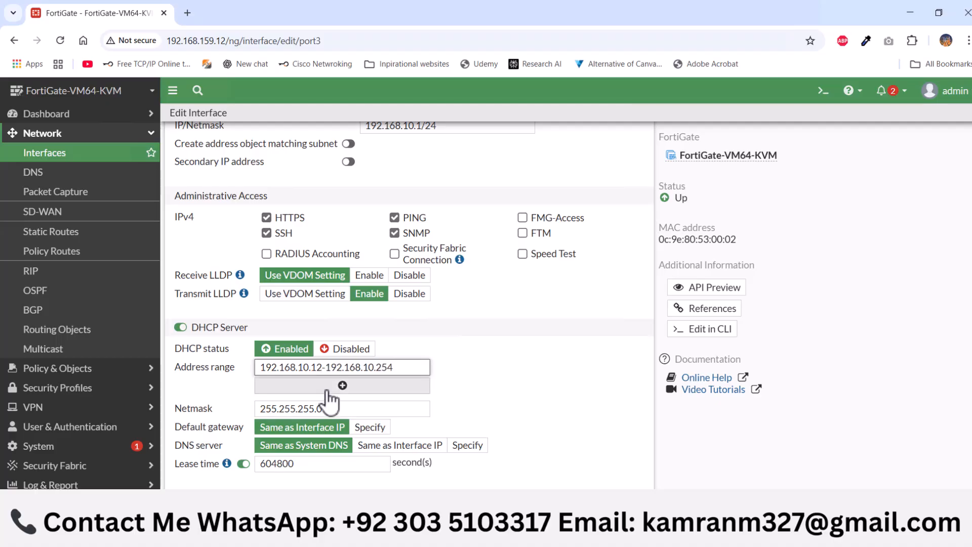
click(399, 369)
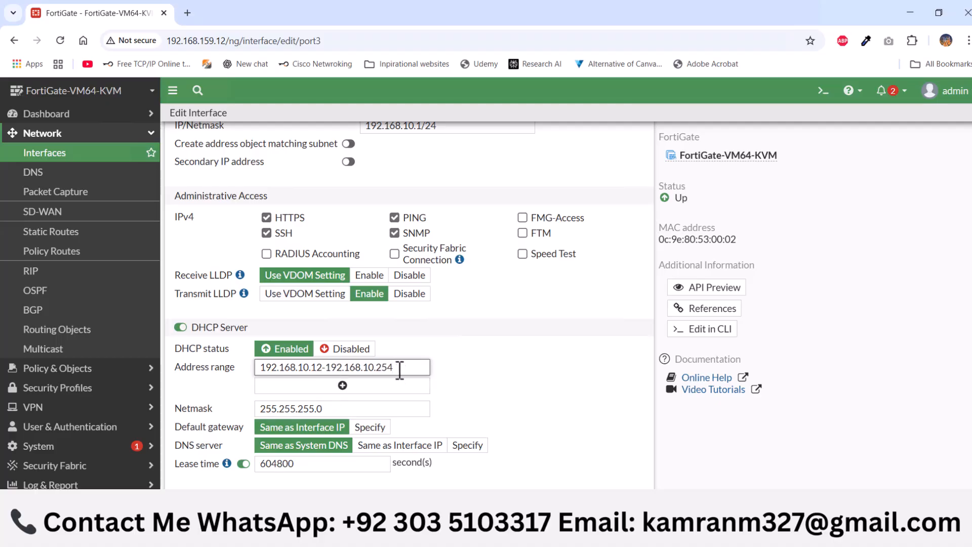
key(BackSpace)
text(0)
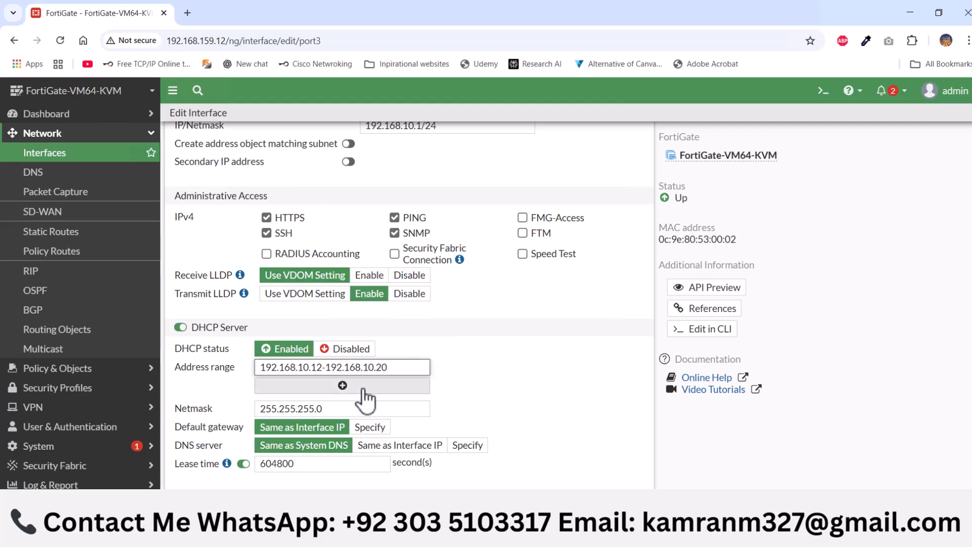
scroll(369, 395, down, 2)
click(541, 530)
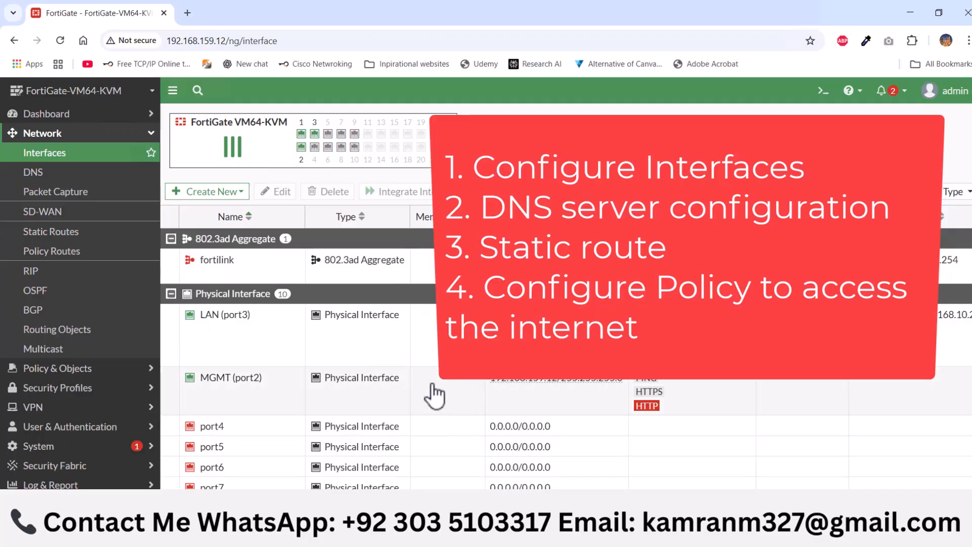
Open the network DNS settings, choose to specify the DNS servers, and set the primary server to 8.8.8.8
click(151, 133)
click(151, 134)
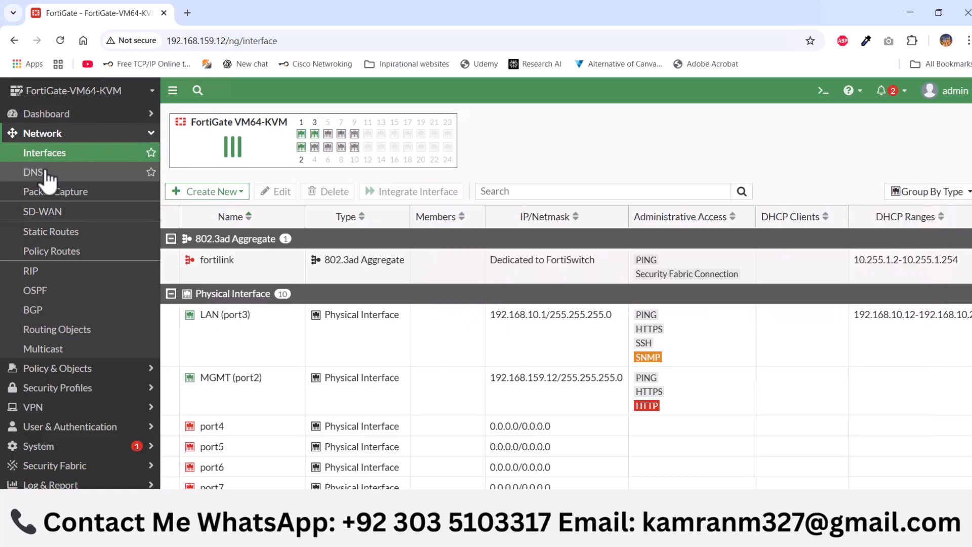
click(50, 175)
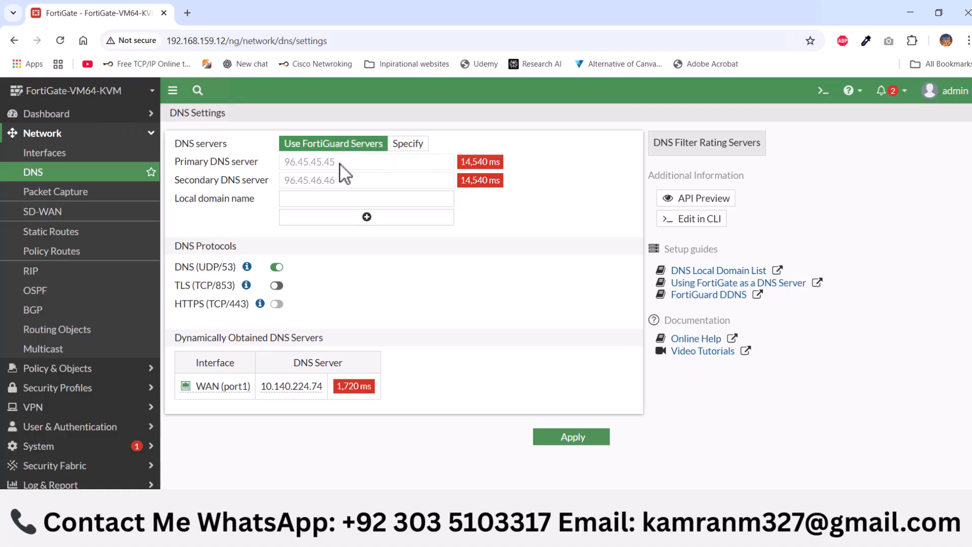
click(417, 147)
drag(360, 161, 280, 163)
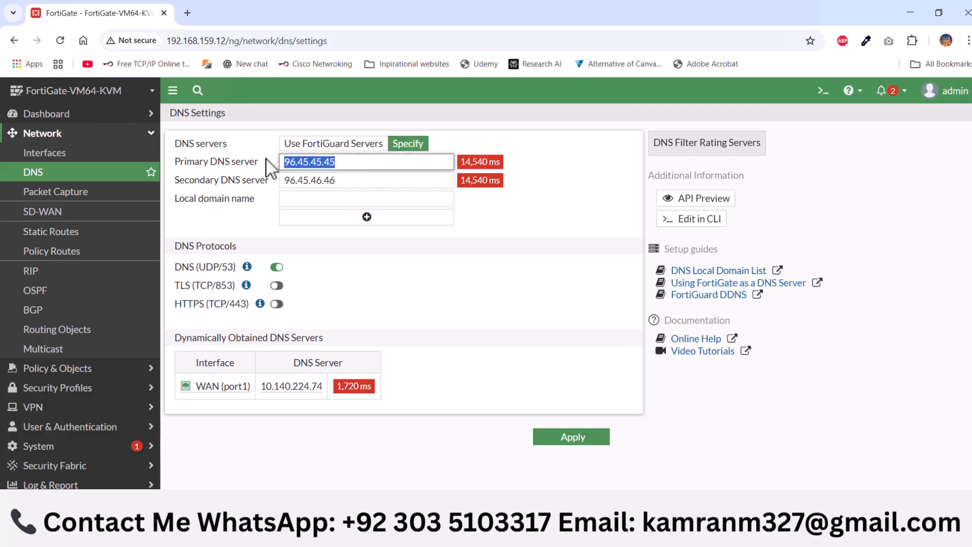
text(8.8.8.8)
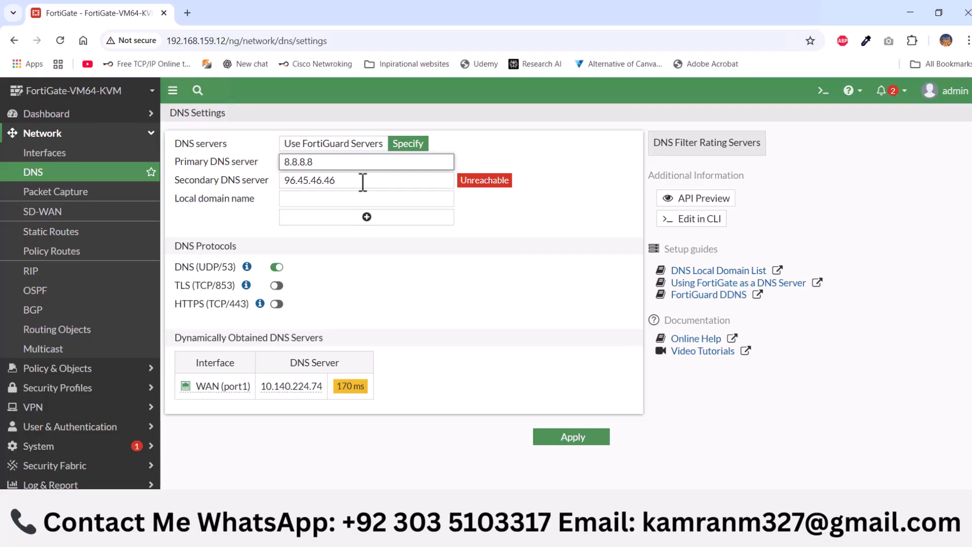
Set the secondary DNS server to 8.8.4.4 and apply the DNS settings
drag(362, 182, 277, 178)
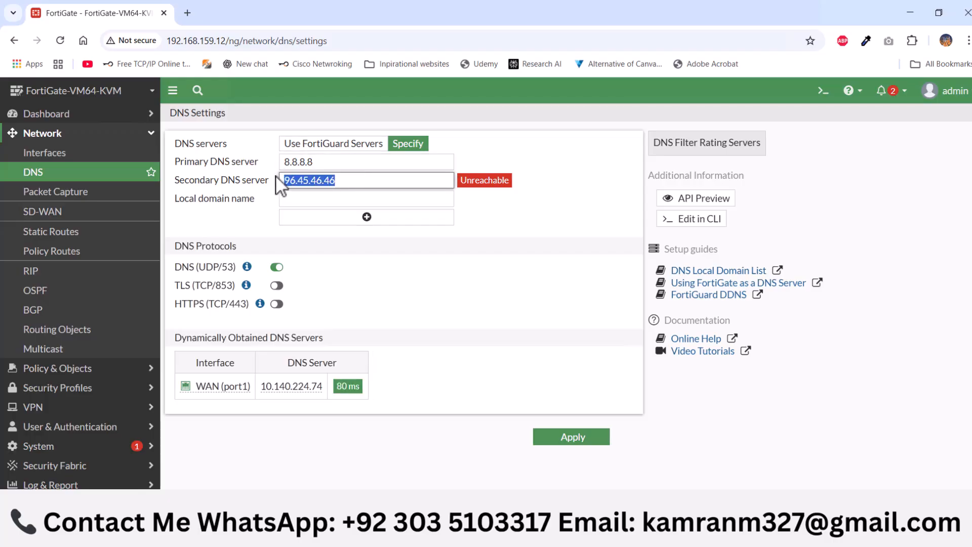
text(8.8)
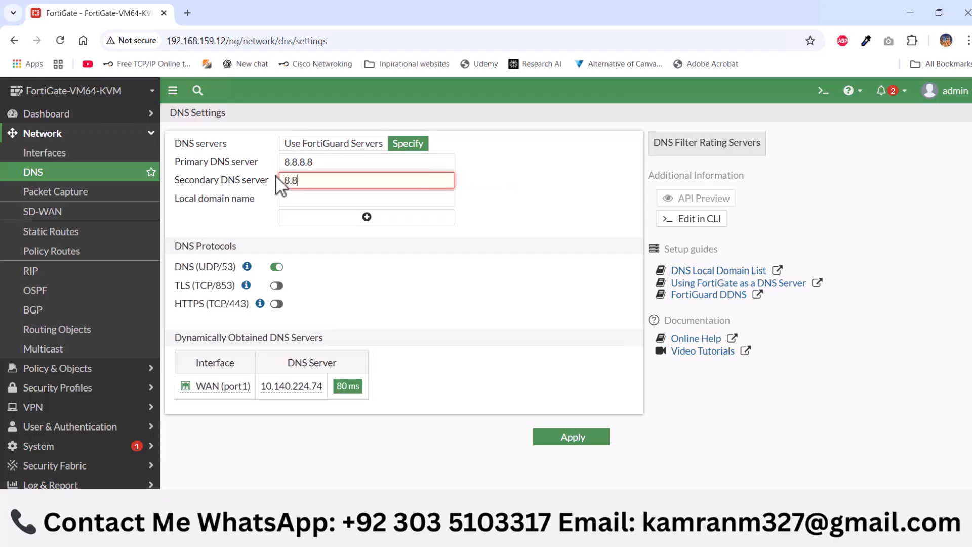
text(.4.4)
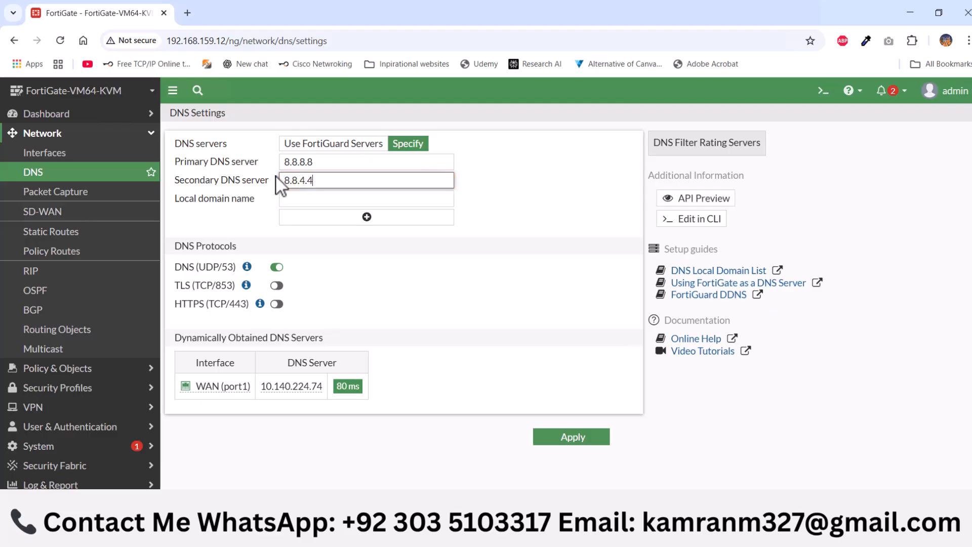
click(458, 294)
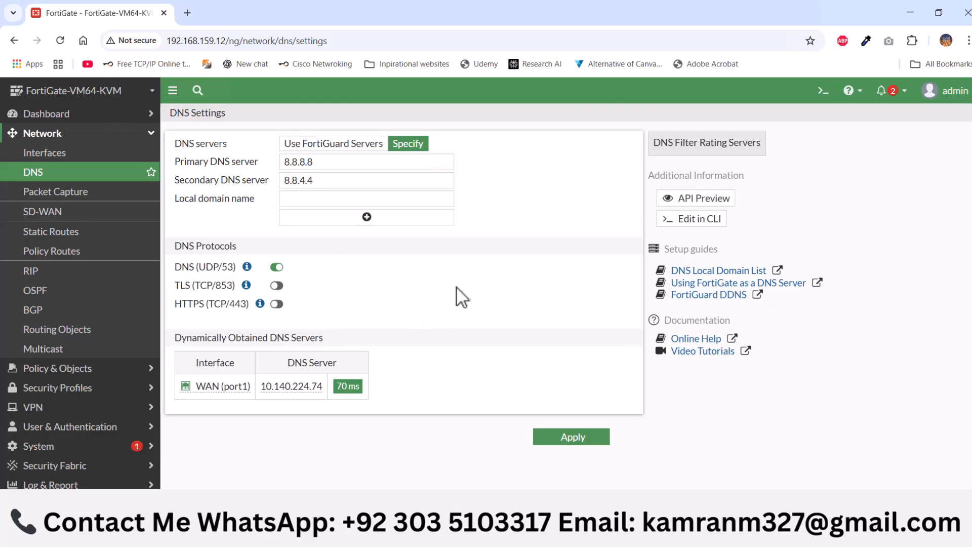
click(572, 441)
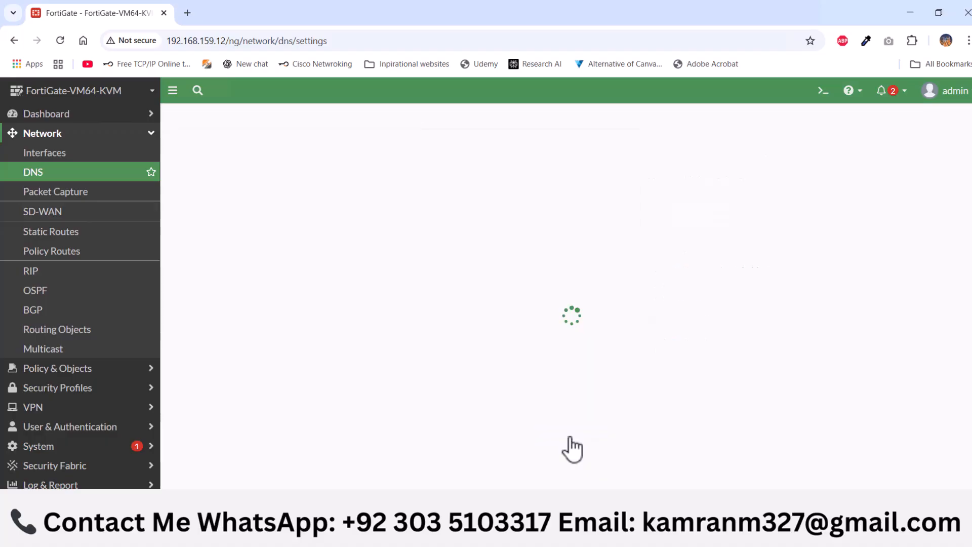
Create a new static route for destination 0.0.0.0/0.0.0.0 with gateway address 10.140.224.74 on the WAN (port1) interface
click(103, 233)
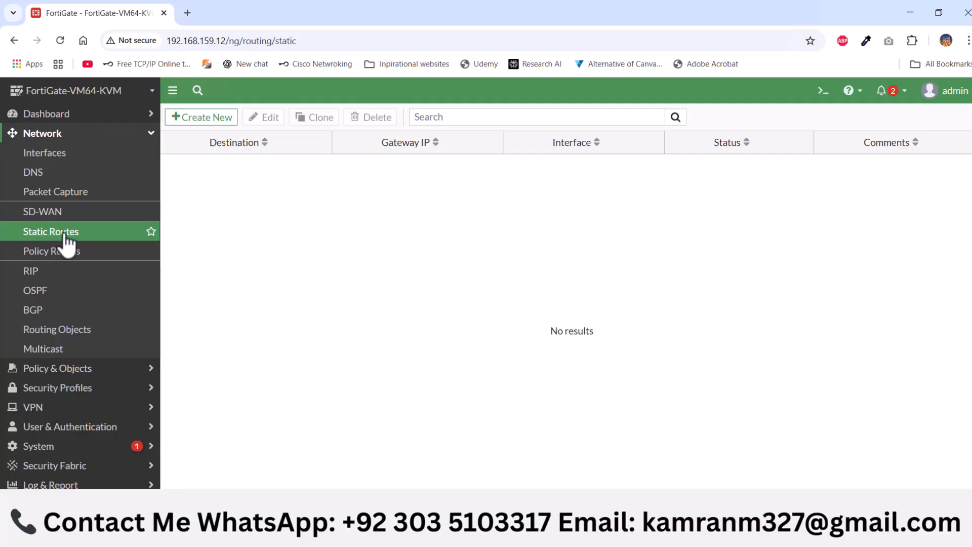
click(205, 126)
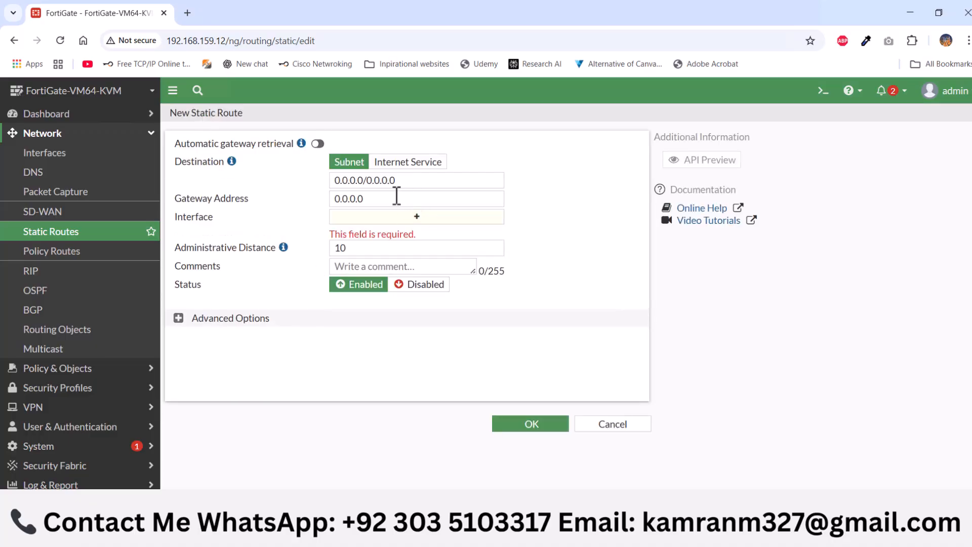
click(398, 197)
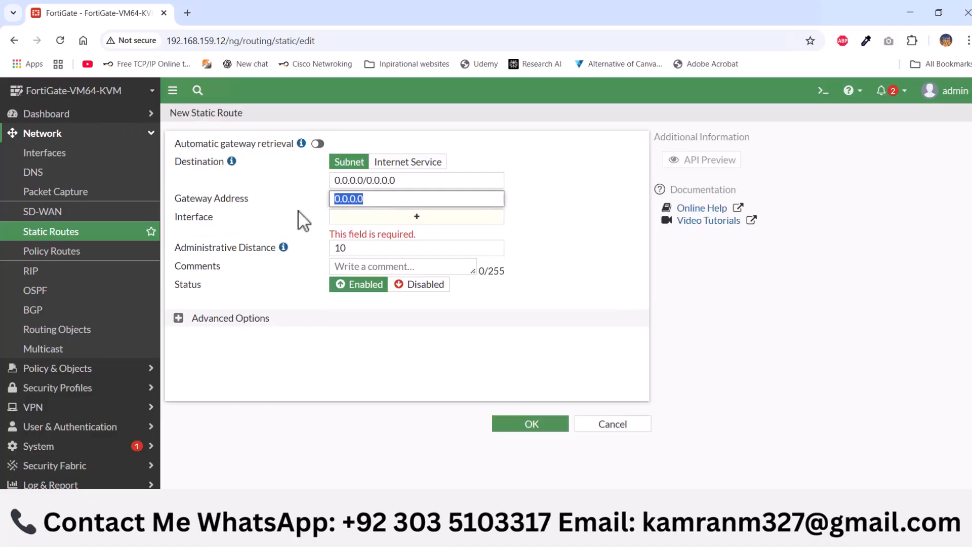
text(10.140.224.74)
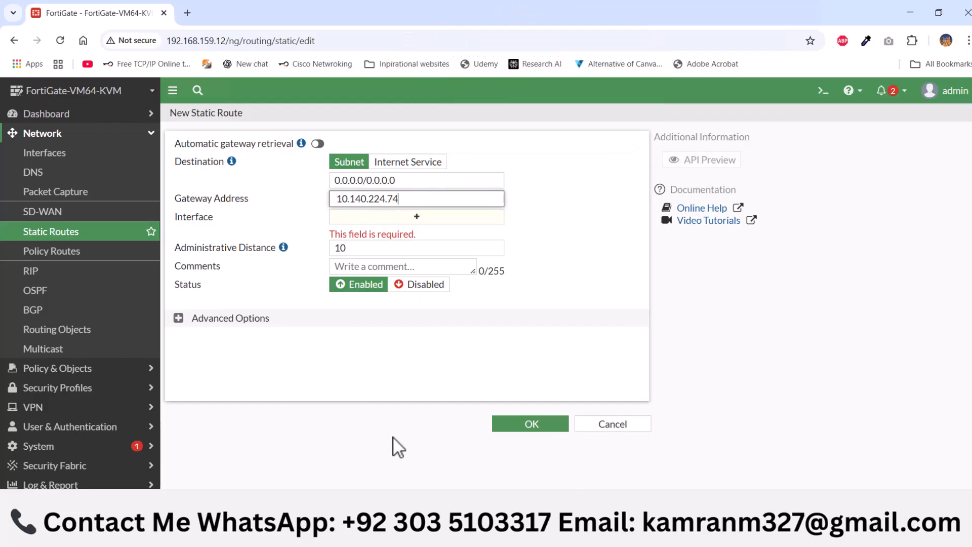
Switch to the Windows Network Connections window by running ncpa.cpl
key(super+r)
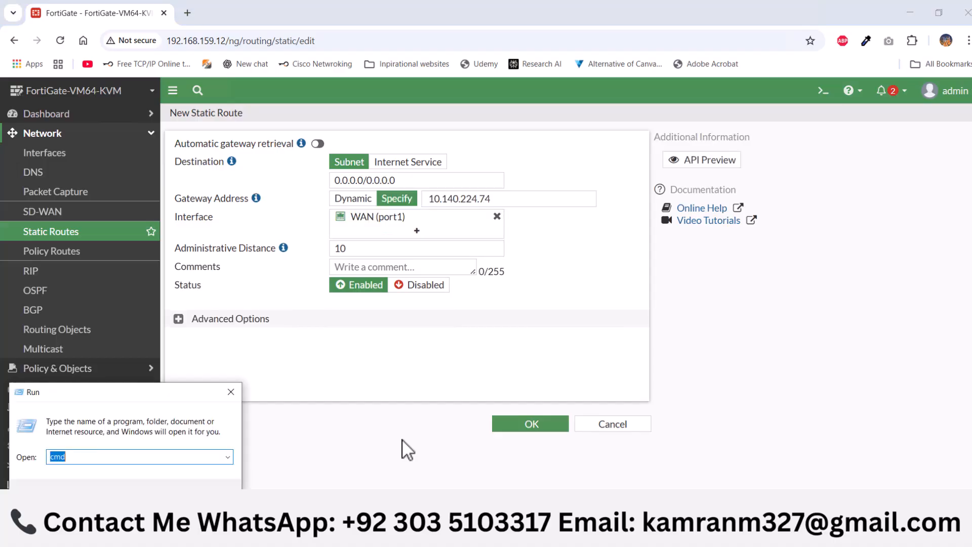
text(N)
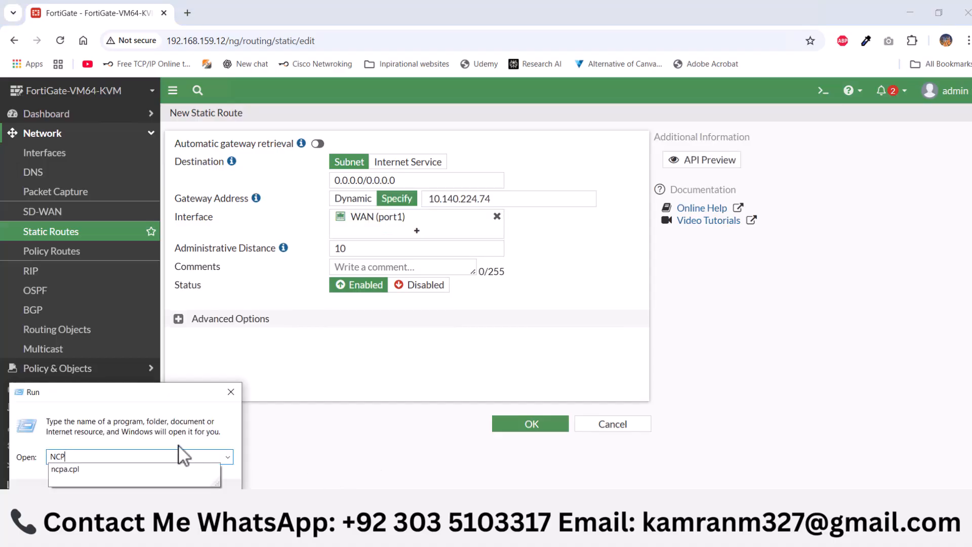
text(CP)
click(77, 467)
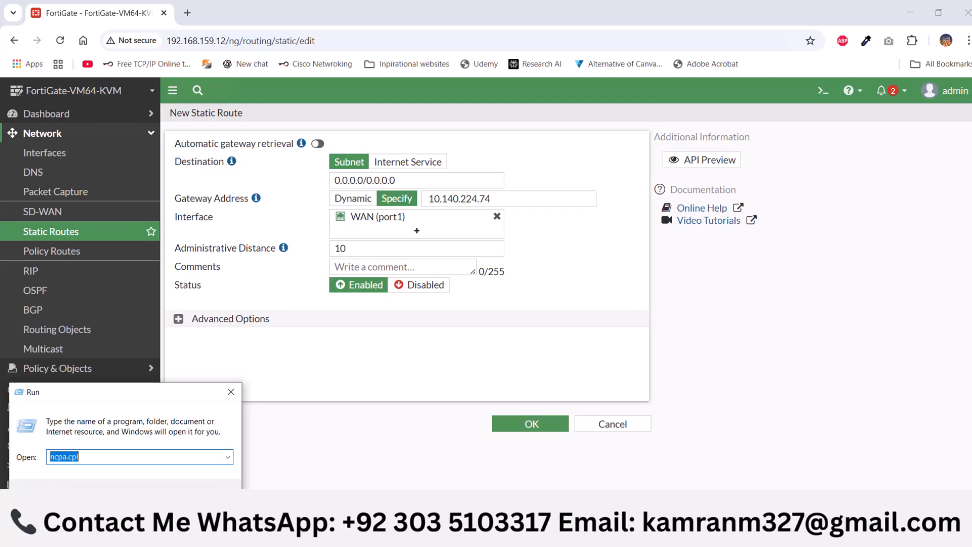
key(Return)
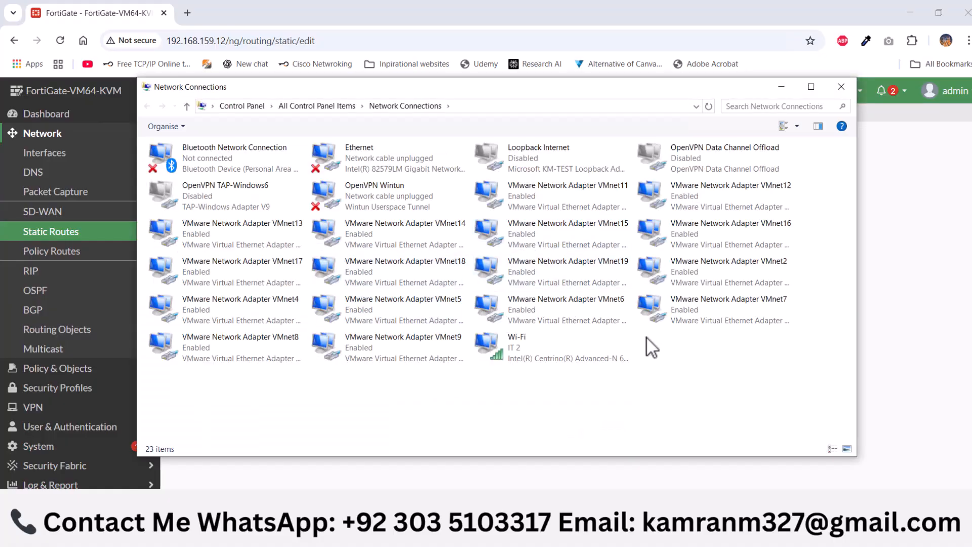
Check the IPv4 default gateway in the Wi-Fi adapter's connection details, and save the FortiGate static route
right_click(526, 352)
click(560, 389)
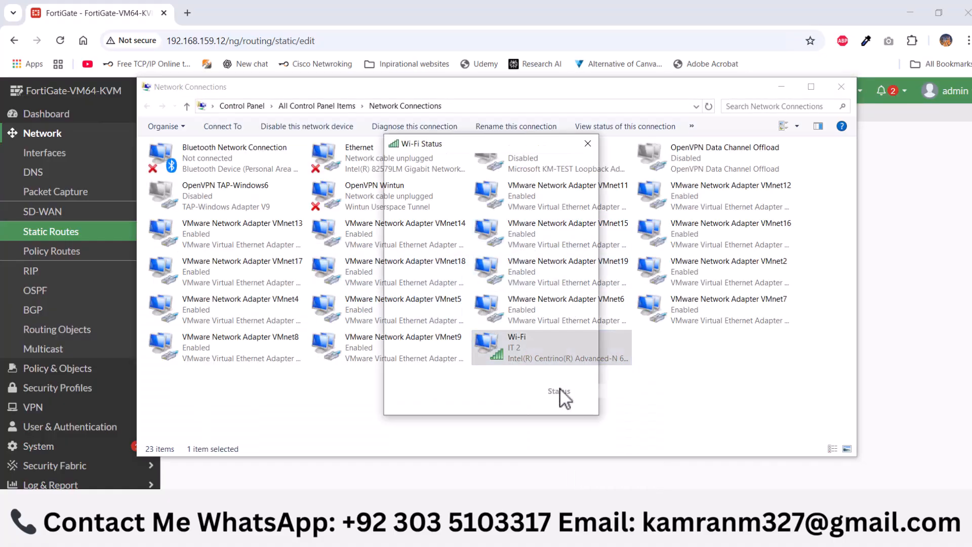
click(428, 286)
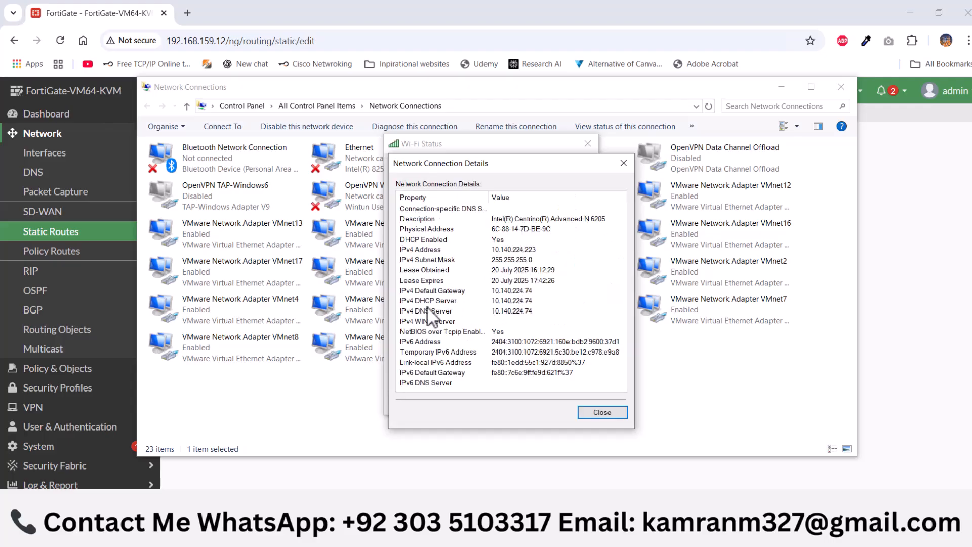
click(529, 294)
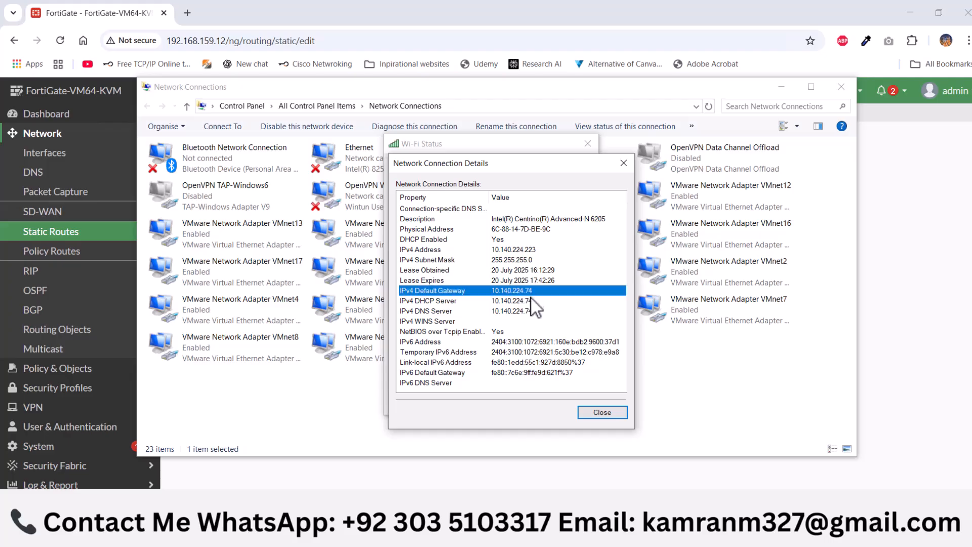
click(604, 413)
click(582, 405)
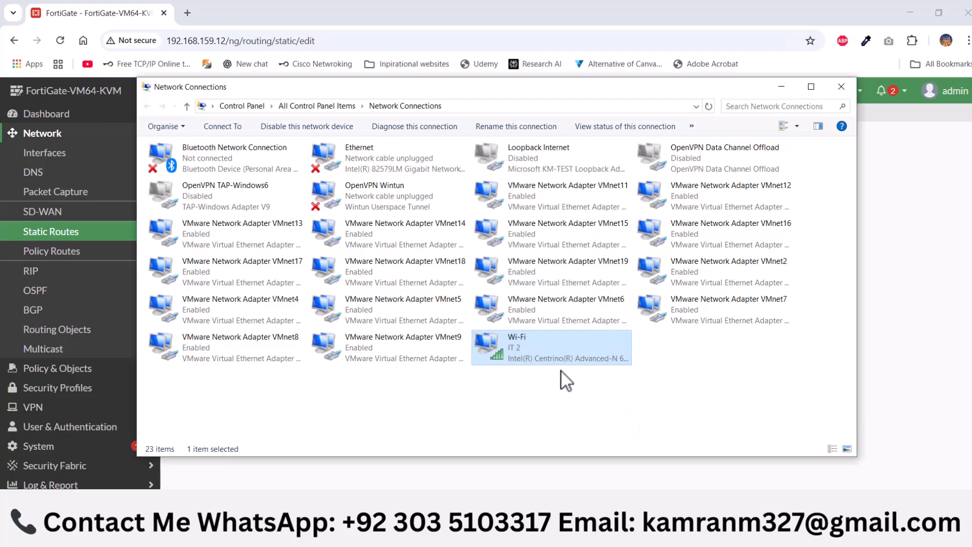
click(842, 87)
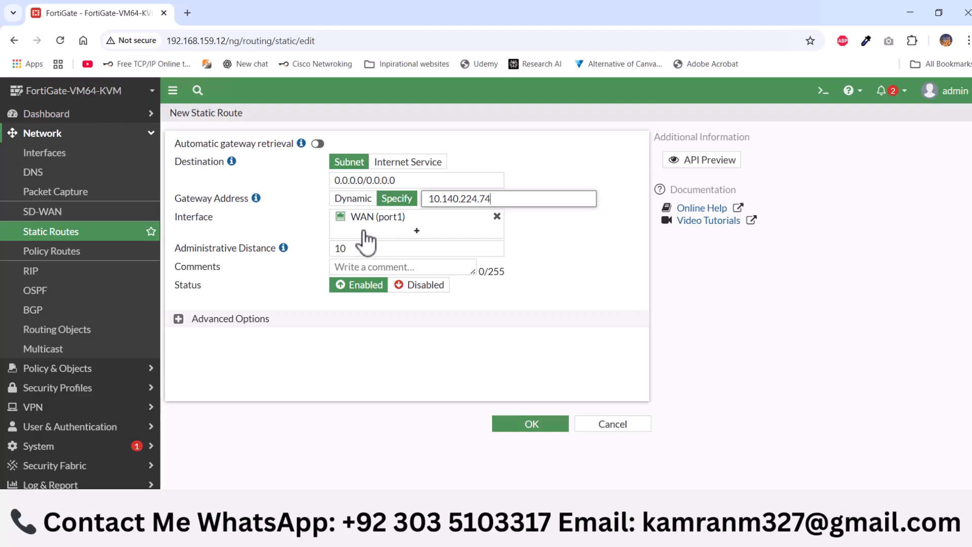
click(556, 430)
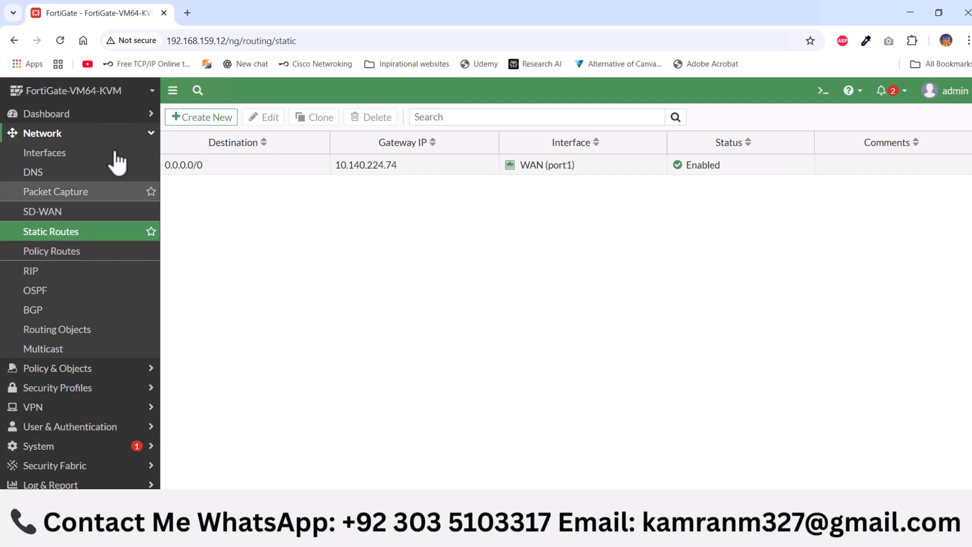
Start a new firewall policy and name it LAN TO WAN
click(150, 133)
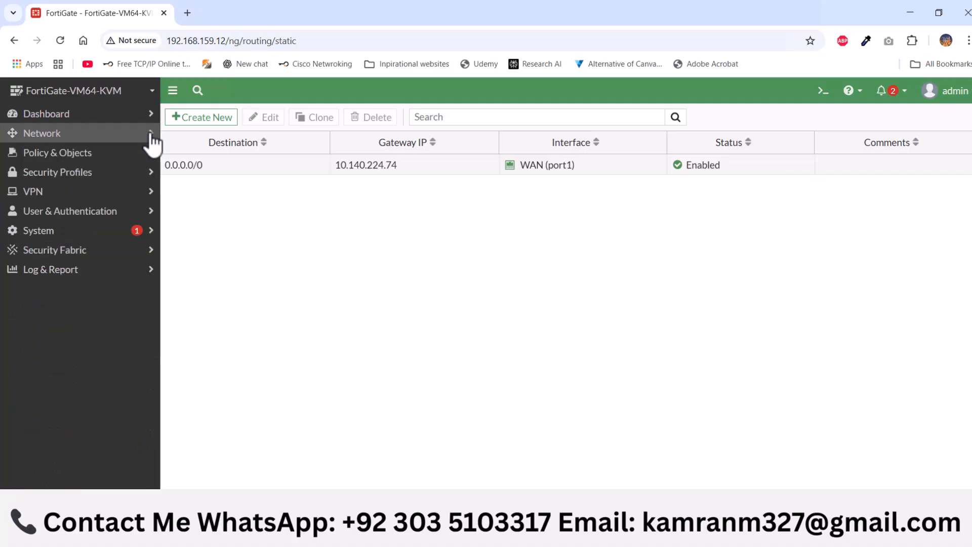
click(86, 157)
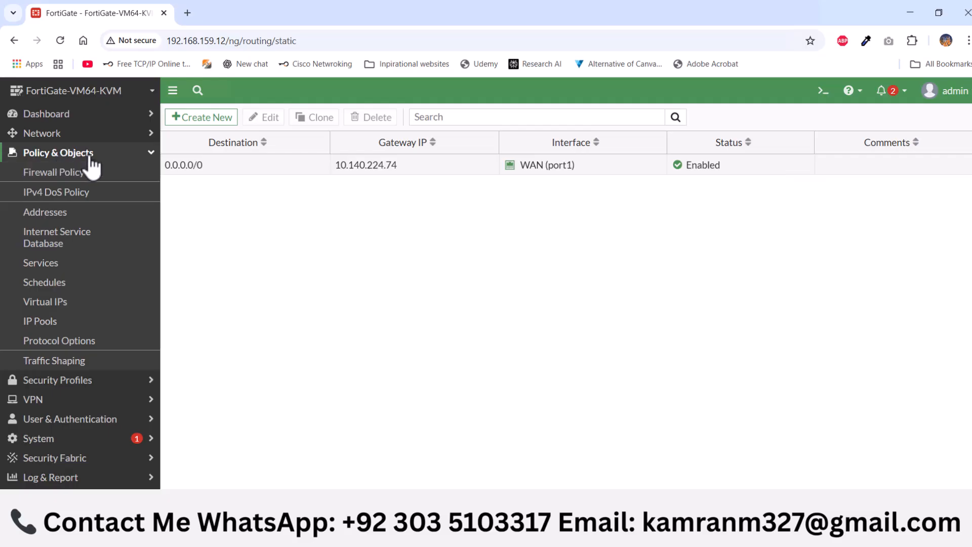
click(59, 177)
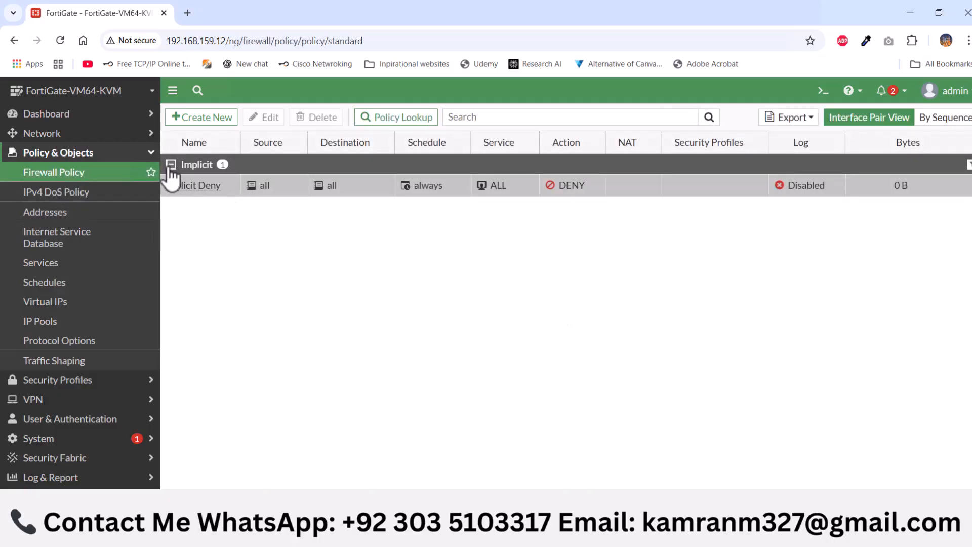
click(170, 165)
click(171, 165)
click(213, 122)
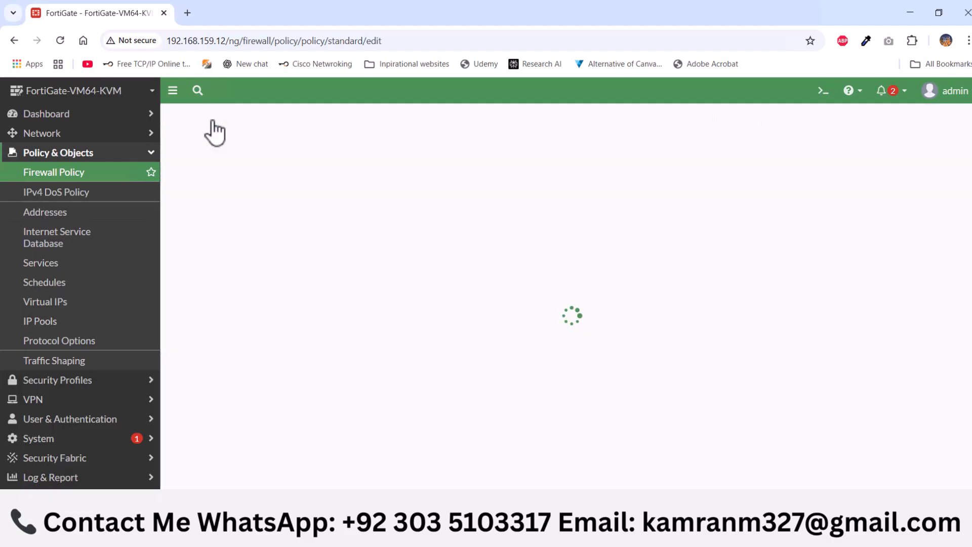
click(363, 154)
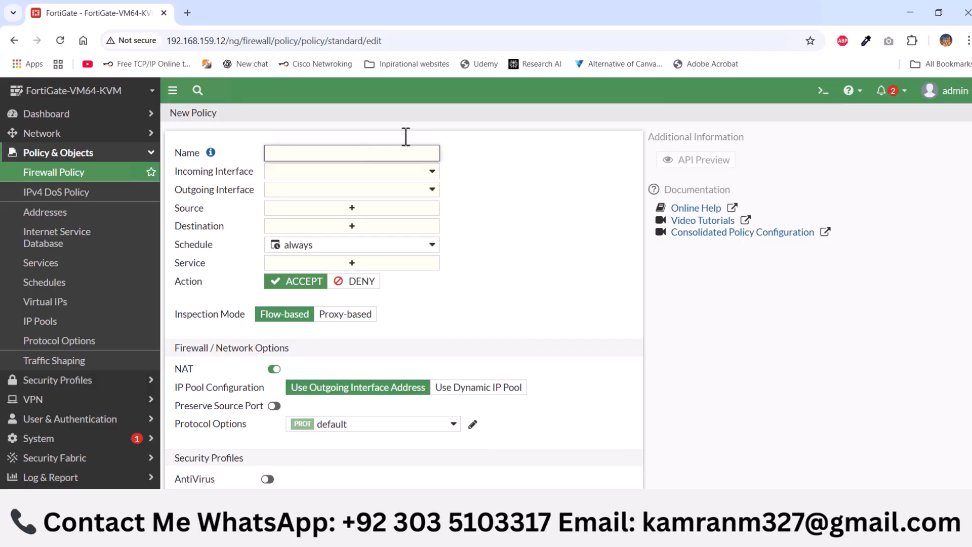
key(BackSpace)
key(BackSpace)
text(L)
Set the policy's incoming interface to LAN (port3) and its outgoing interface to WAN (port1)
click(299, 172)
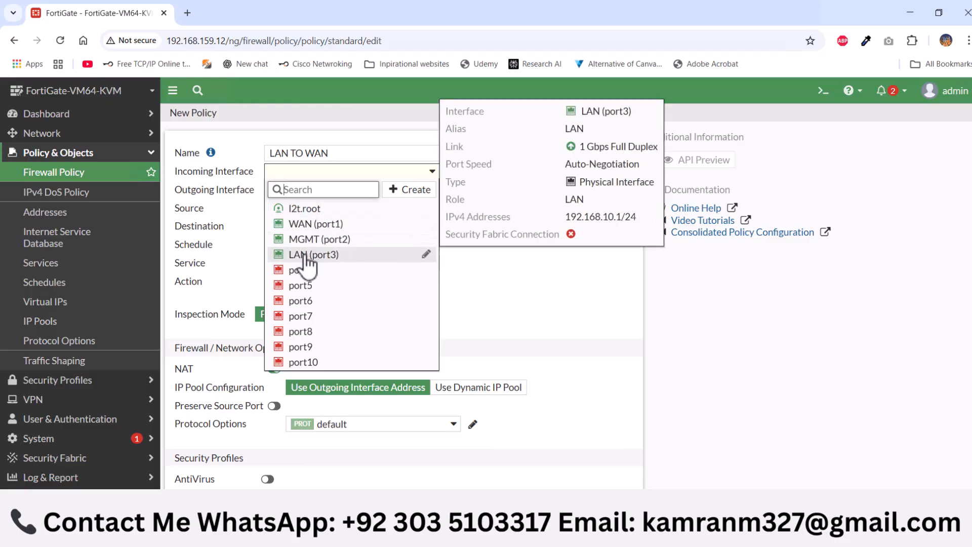
click(306, 258)
click(322, 193)
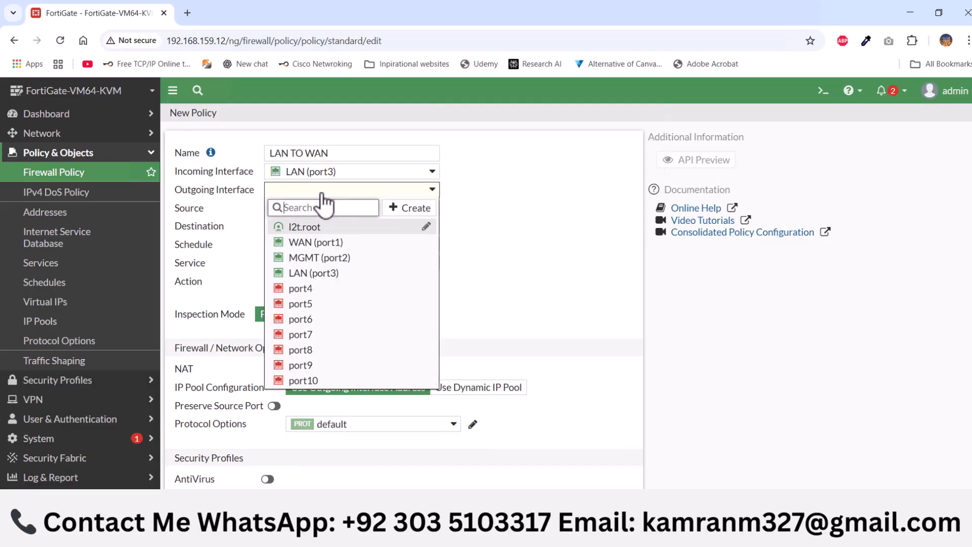
click(318, 243)
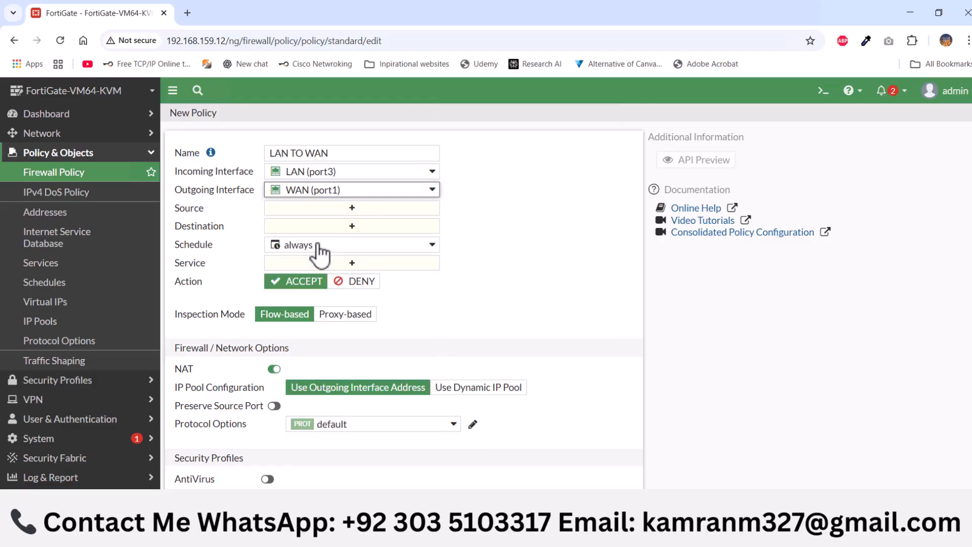
Set the policy's source and destination addresses to all and its service to ALL
click(322, 208)
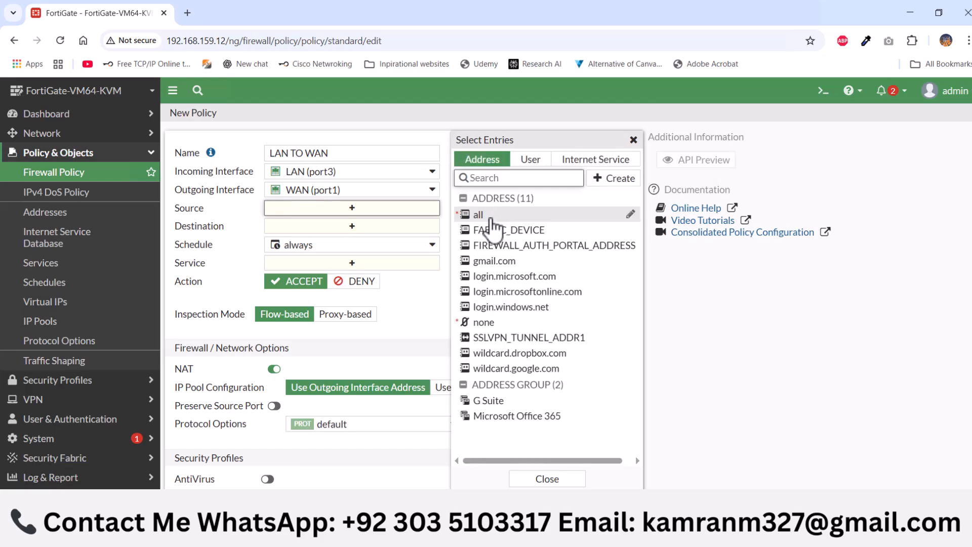
click(490, 218)
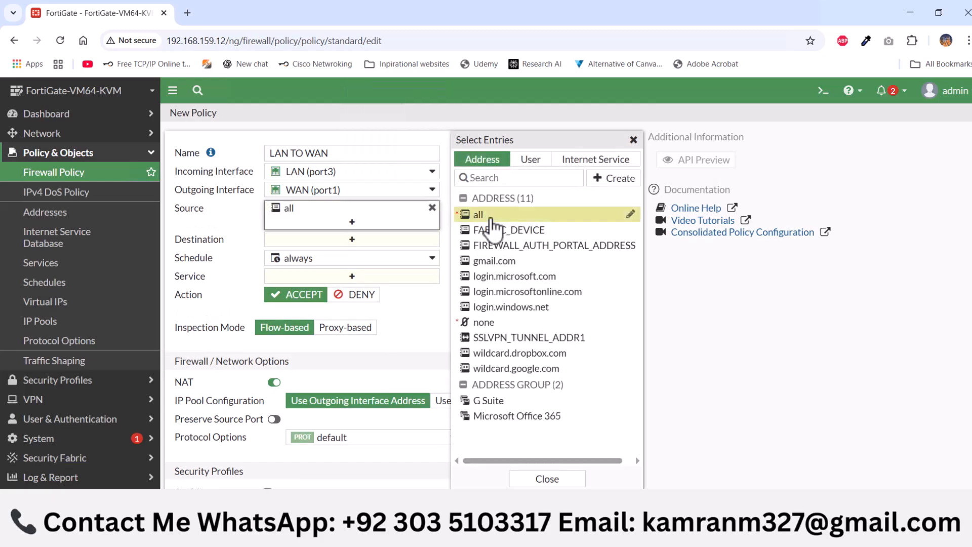
click(343, 242)
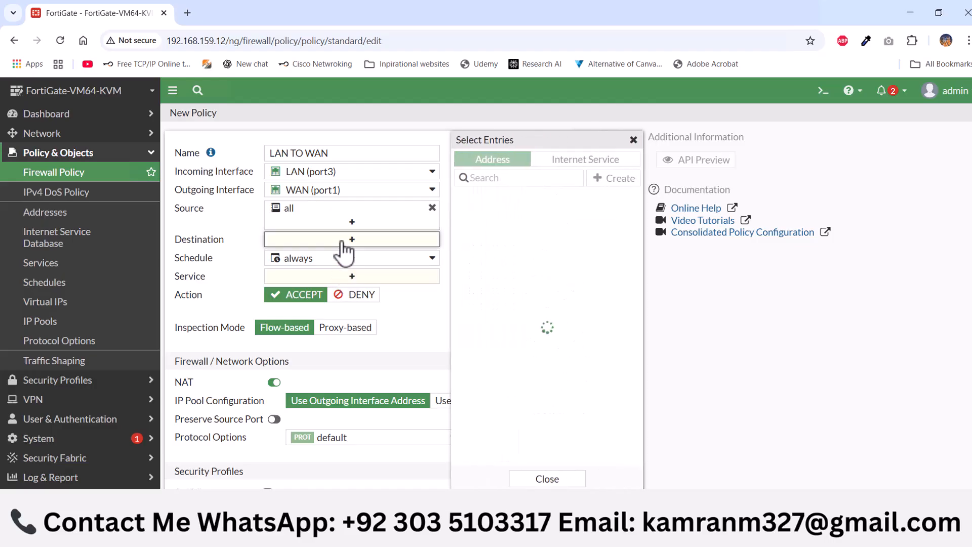
click(482, 216)
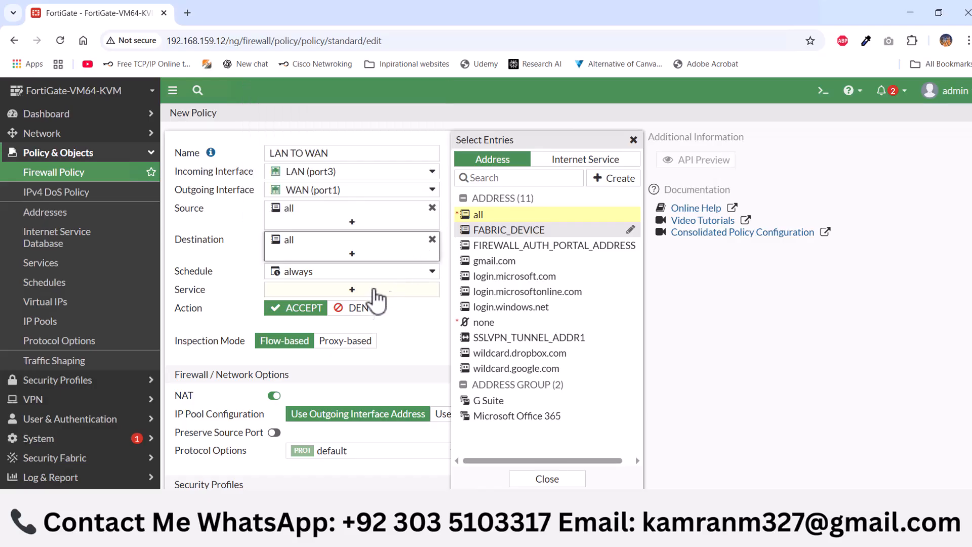
click(358, 294)
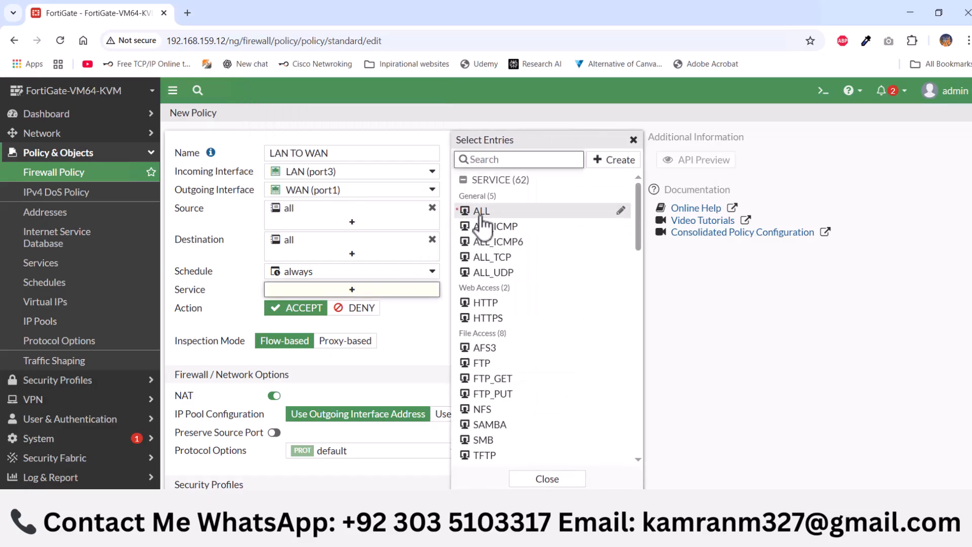
click(483, 217)
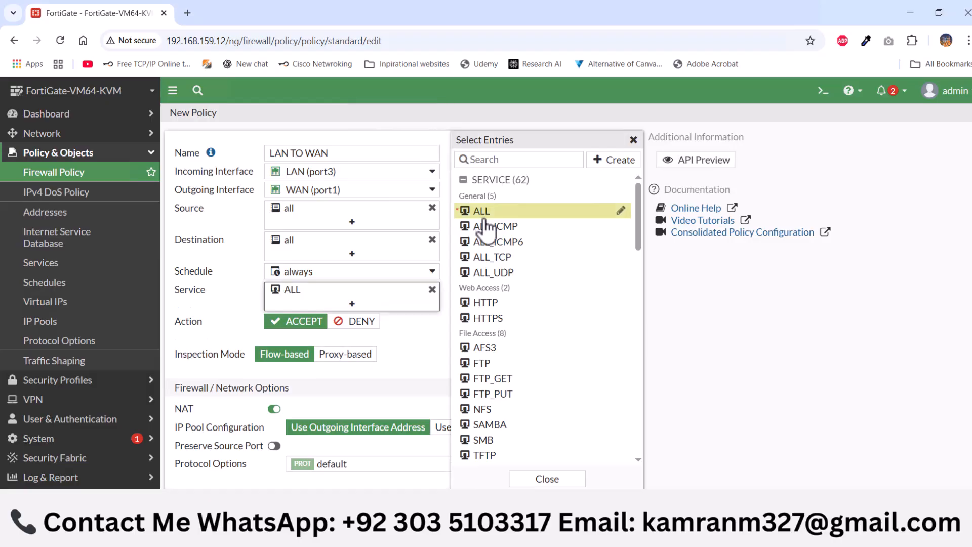
scroll(345, 329, down, 3)
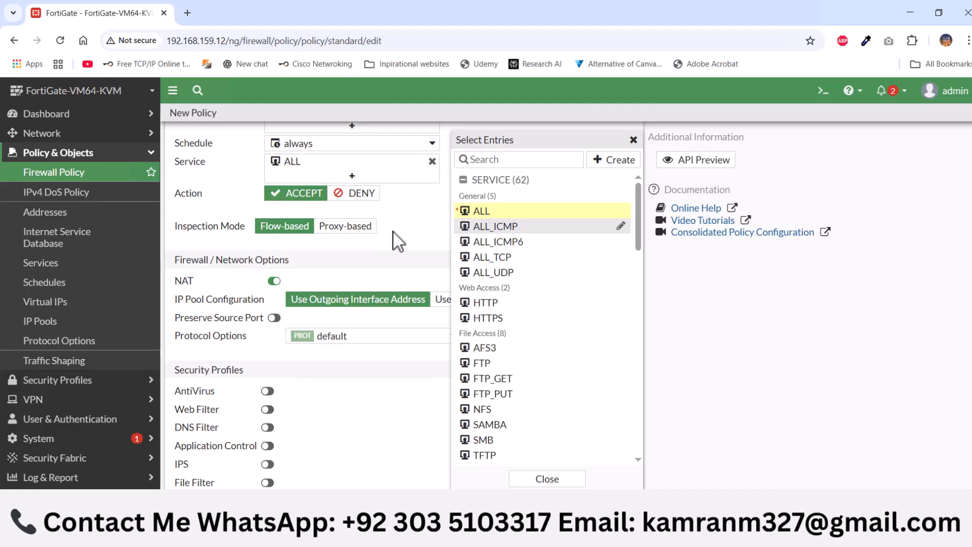
click(398, 241)
scroll(304, 221, up, 3)
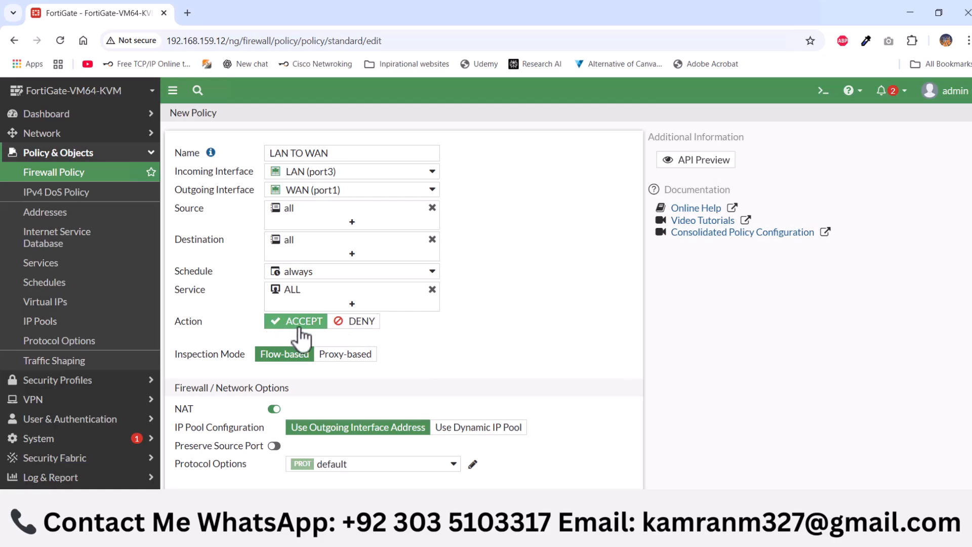
scroll(300, 329, down, 1)
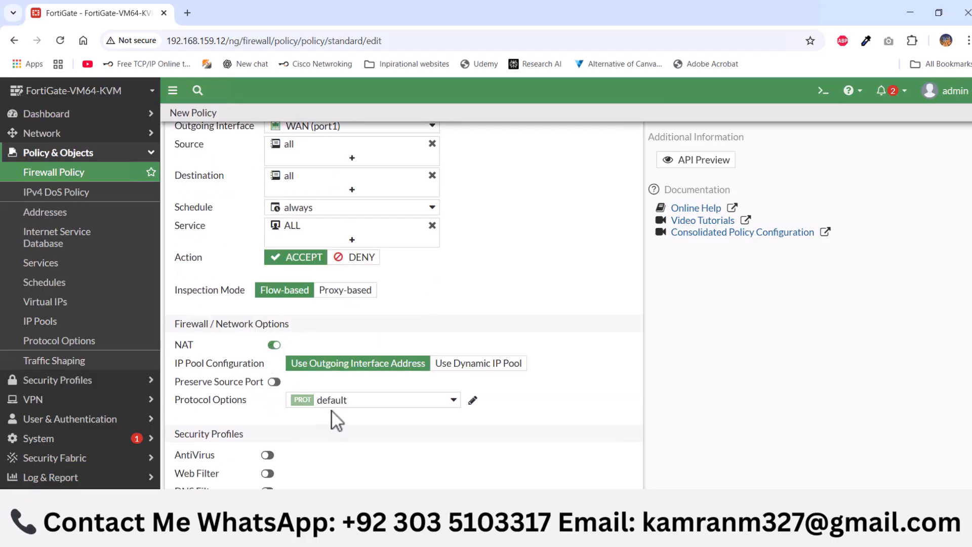
Set the LAN TO WAN policy to log allowed traffic for All Sessions, and save the policy
scroll(333, 410, down, 1)
scroll(349, 357, down, 1)
scroll(356, 357, down, 2)
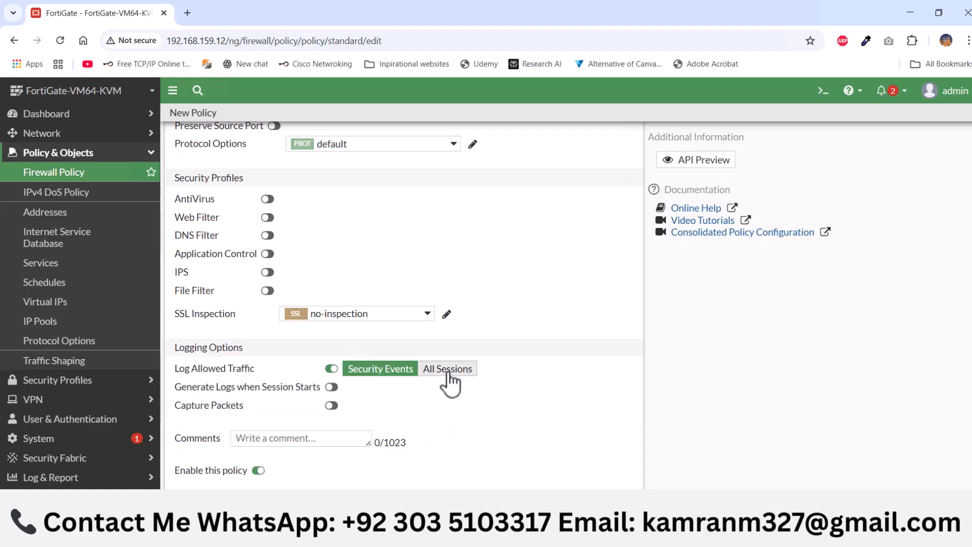
click(447, 373)
scroll(412, 430, down, 1)
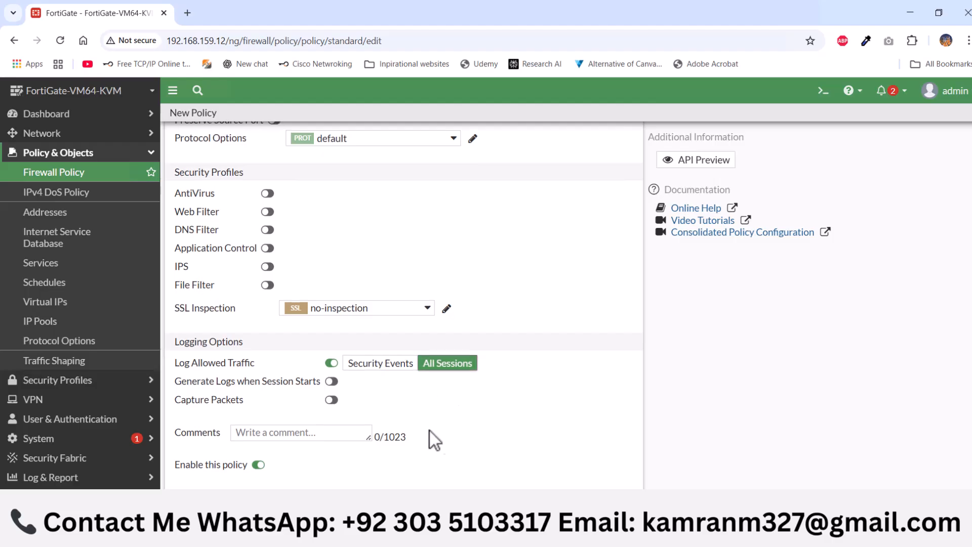
click(531, 514)
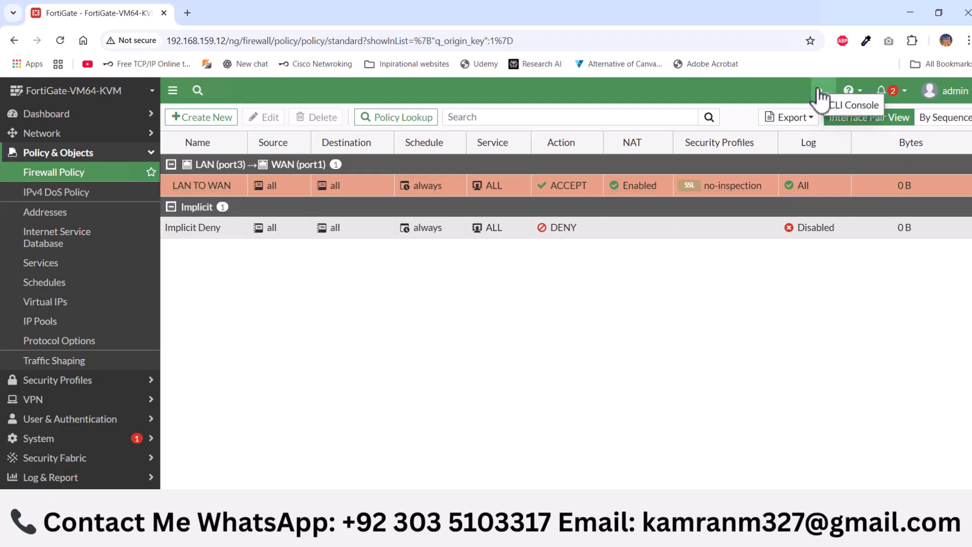
Open the FortiGate CLI console and test internet reachability with execute ping 8.8.8.8
click(821, 92)
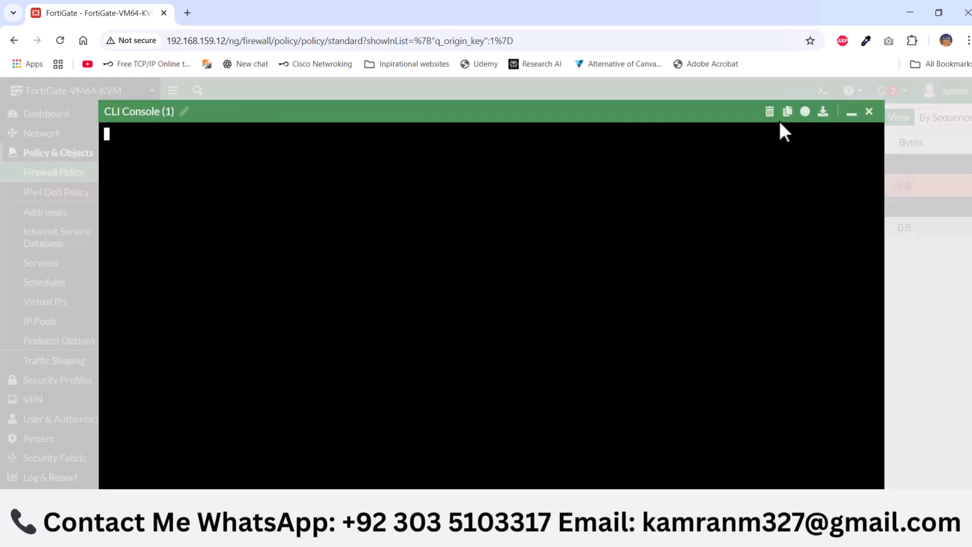
text(execute ping 8.8.8.8)
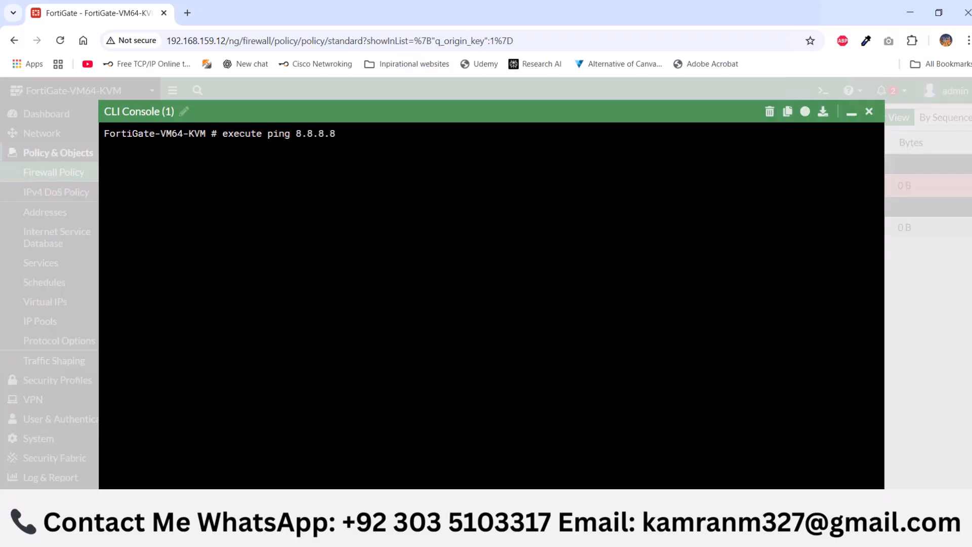
key(Return)
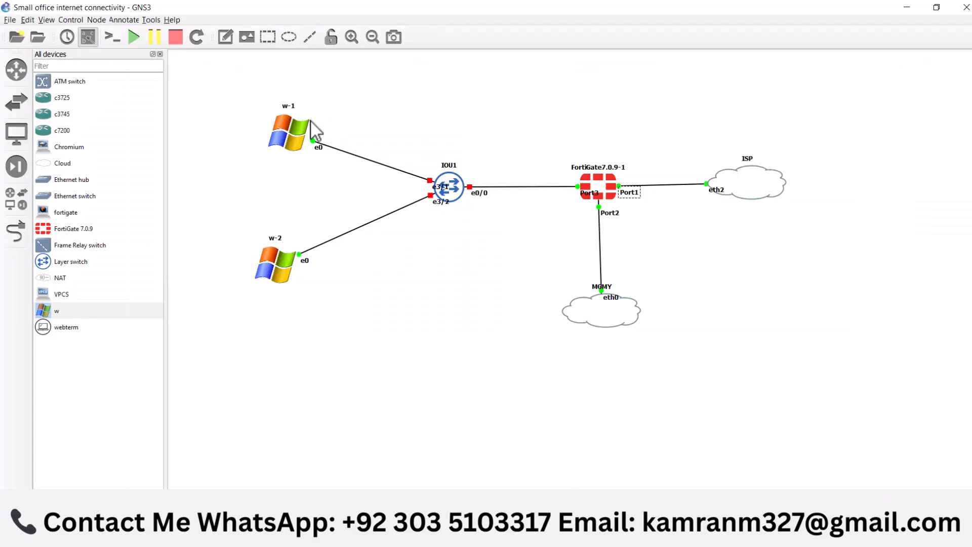
Switch to GNS3, open the console of w-1, log in to Windows with the account password, and minimize the console
right_click(285, 144)
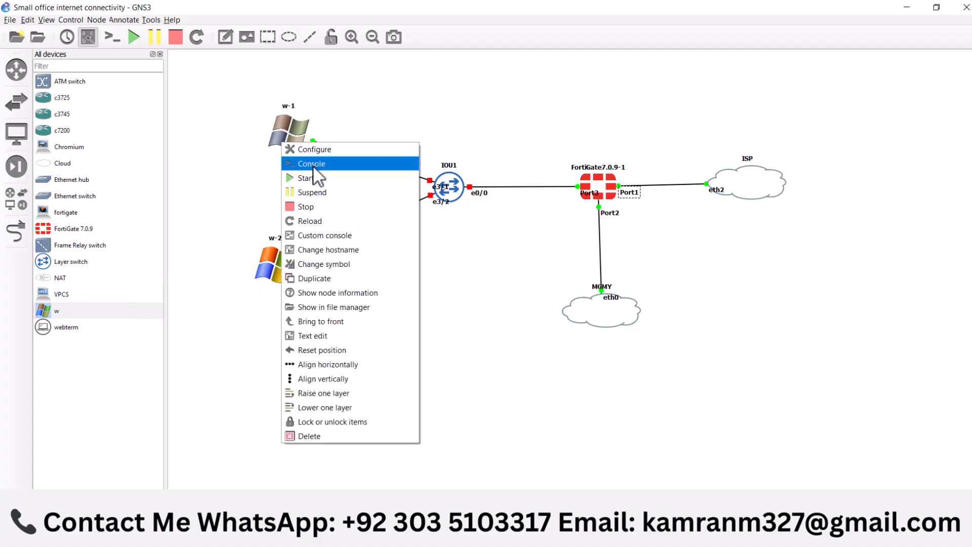
click(311, 163)
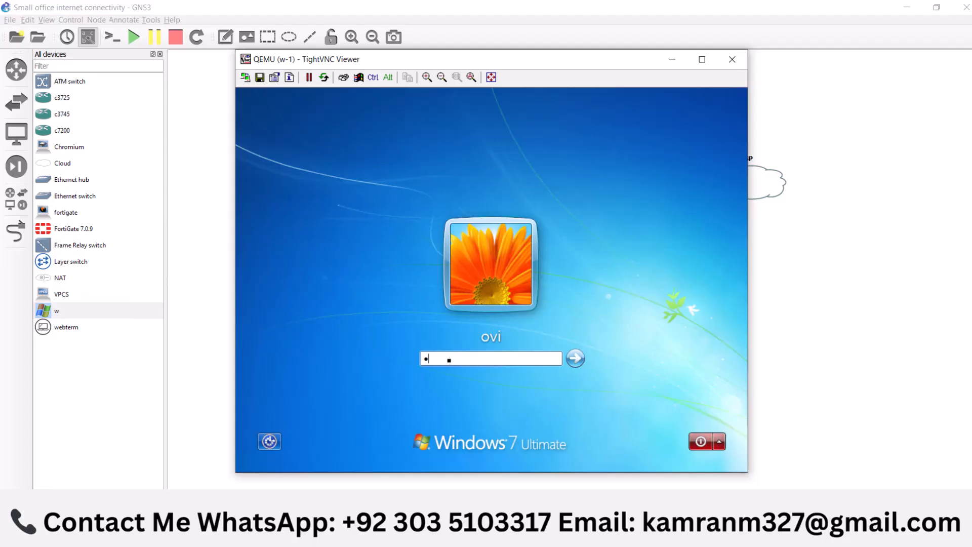
key(Return)
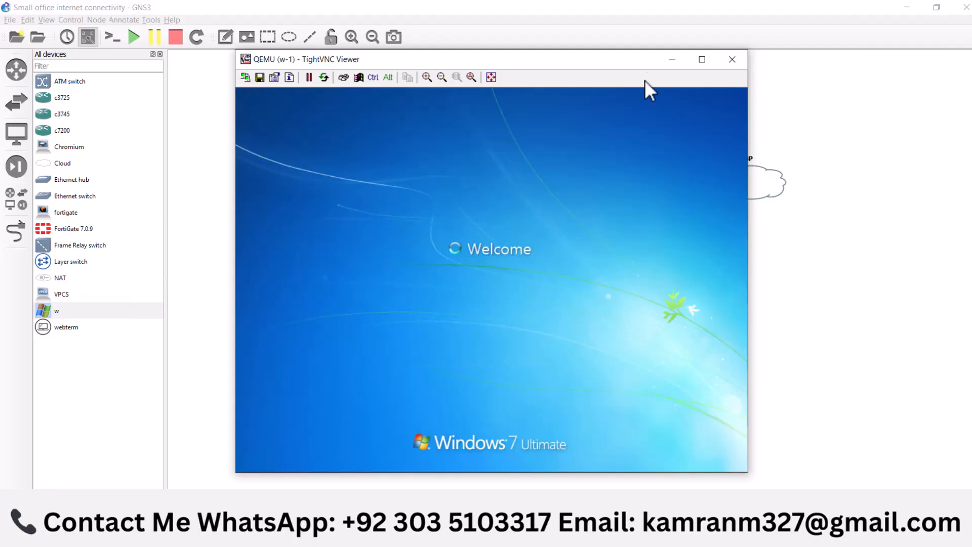
click(670, 61)
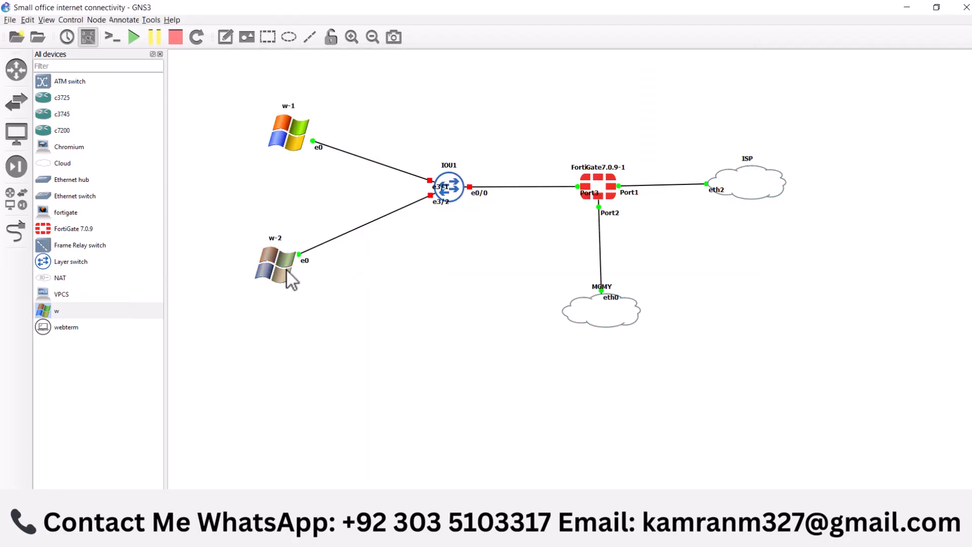
Start the IOU1 switch in the topology
right_click(445, 189)
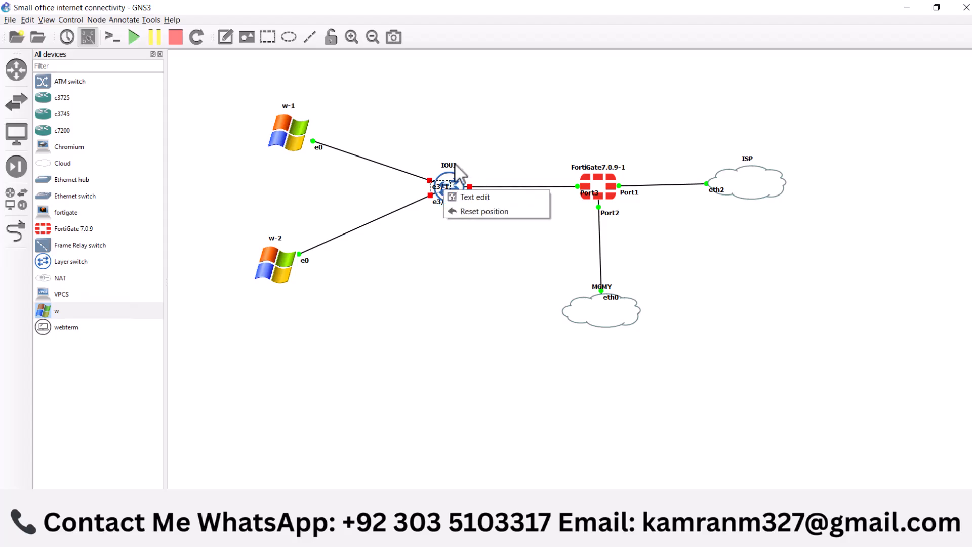
click(451, 180)
right_click(455, 188)
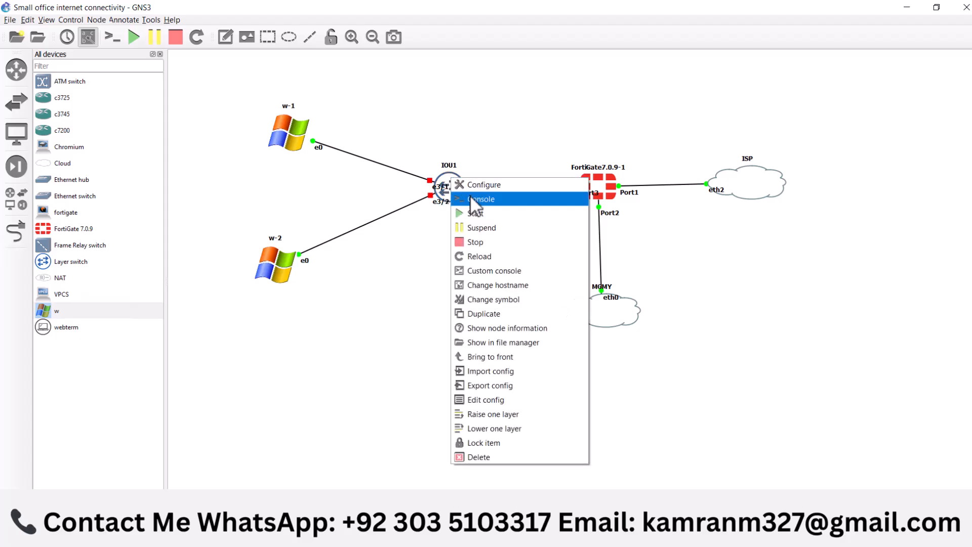
click(478, 209)
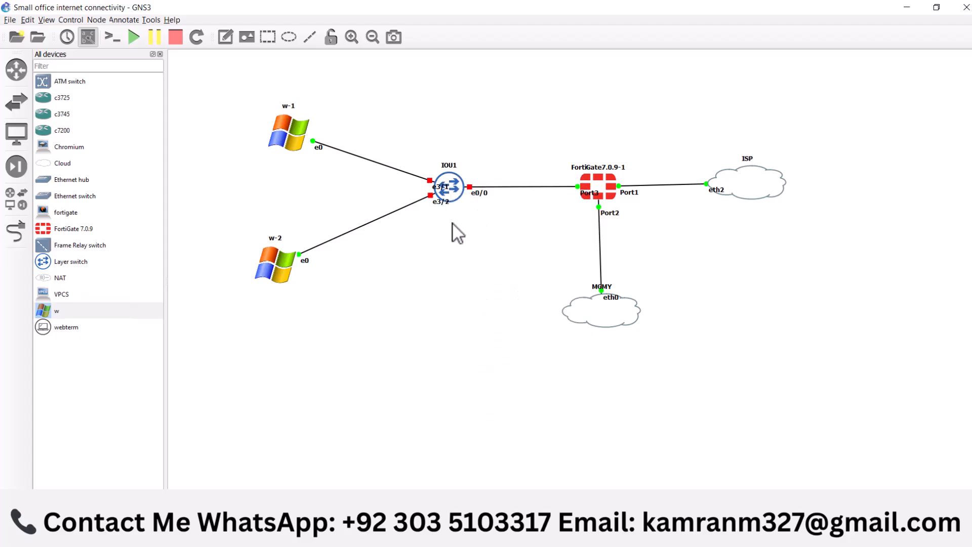
Open the console of w-2, log in to Windows with the account password, and minimize the console
right_click(268, 257)
click(299, 281)
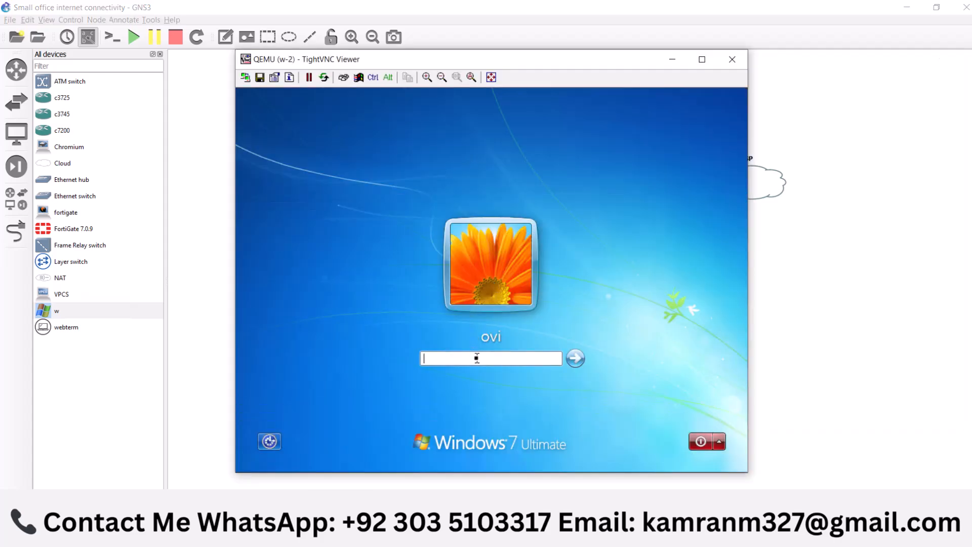
key(Return)
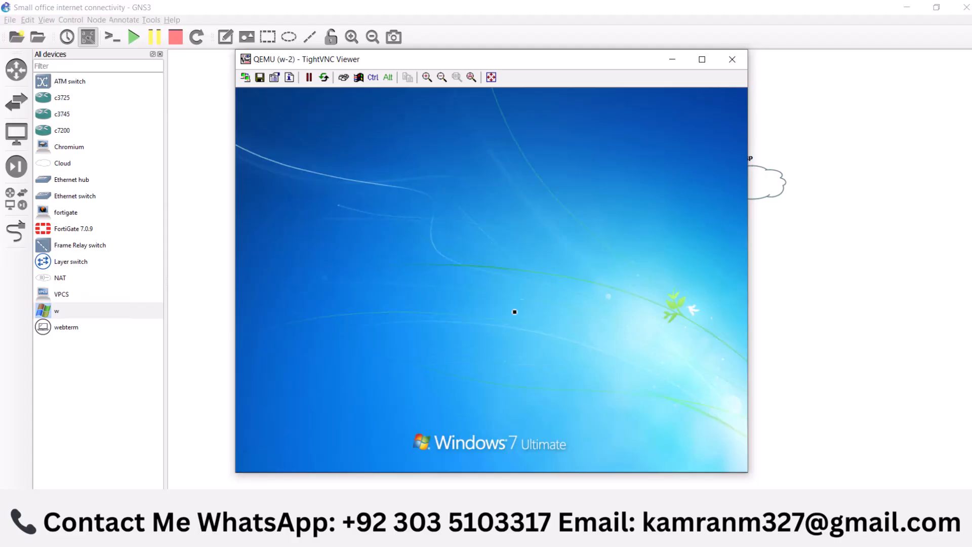
click(672, 60)
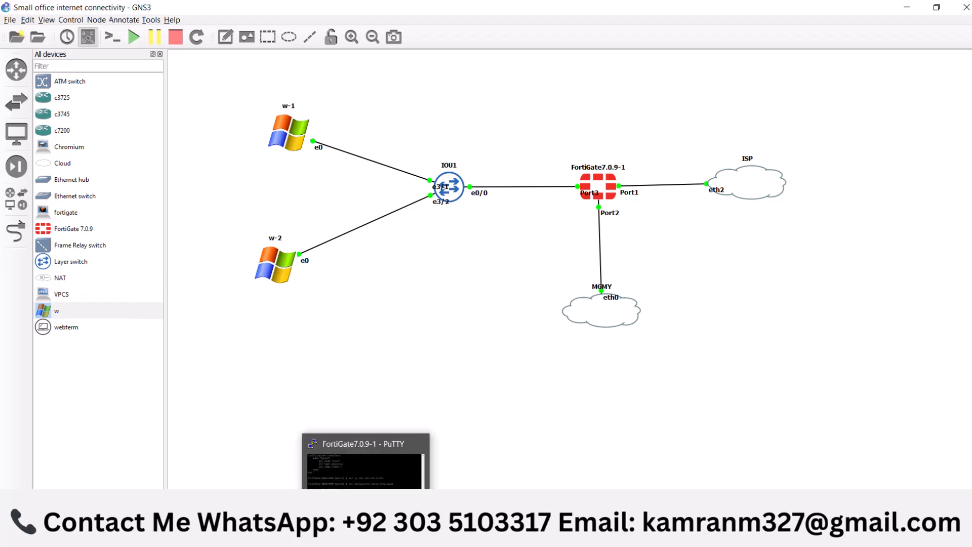
Switch to the Paint diagram, sketch a box linked below the FortiGate firewall, and mark the ISP box and the firewall's LAN and ISP links
mouse_move(144, 536)
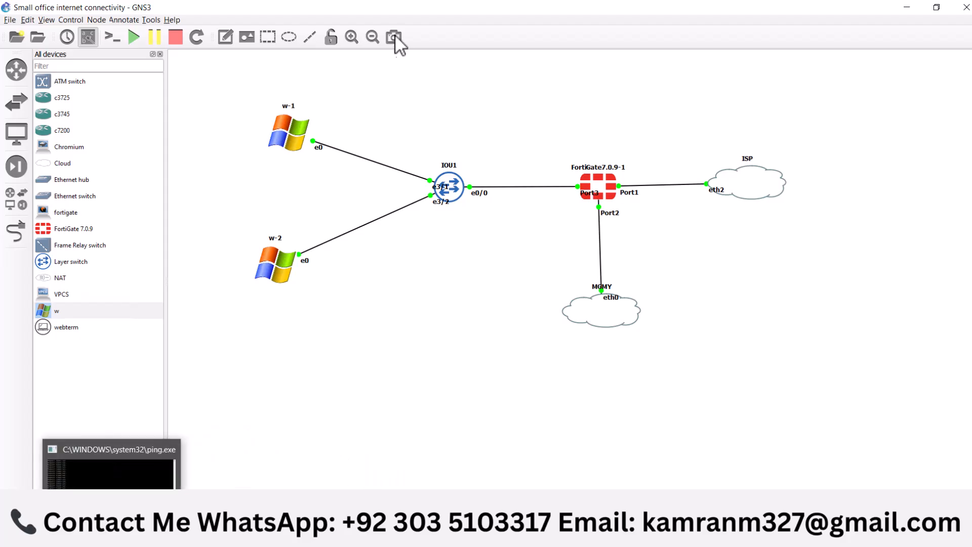
double_click(292, 141)
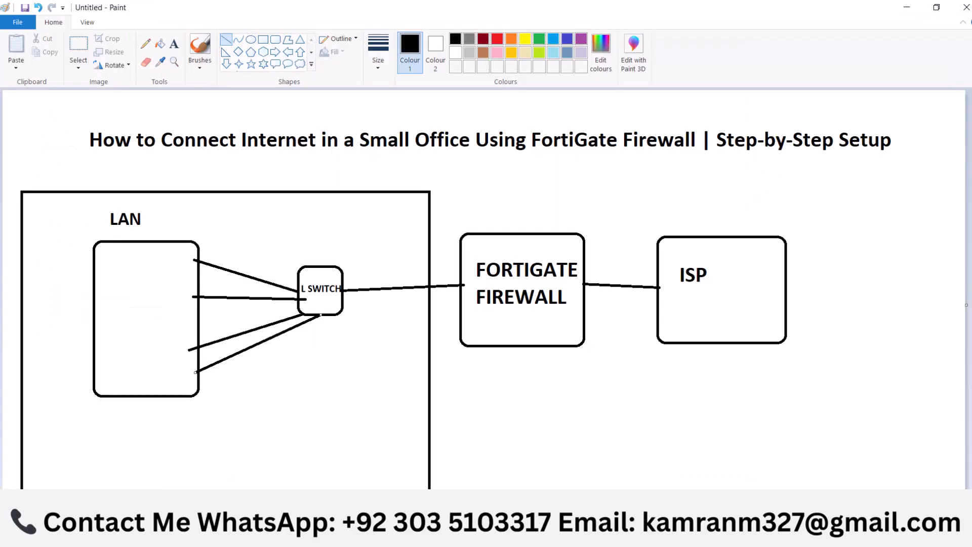
mouse_move(674, 248)
mouse_down()
mouse_move(734, 297)
mouse_move(745, 253)
mouse_up()
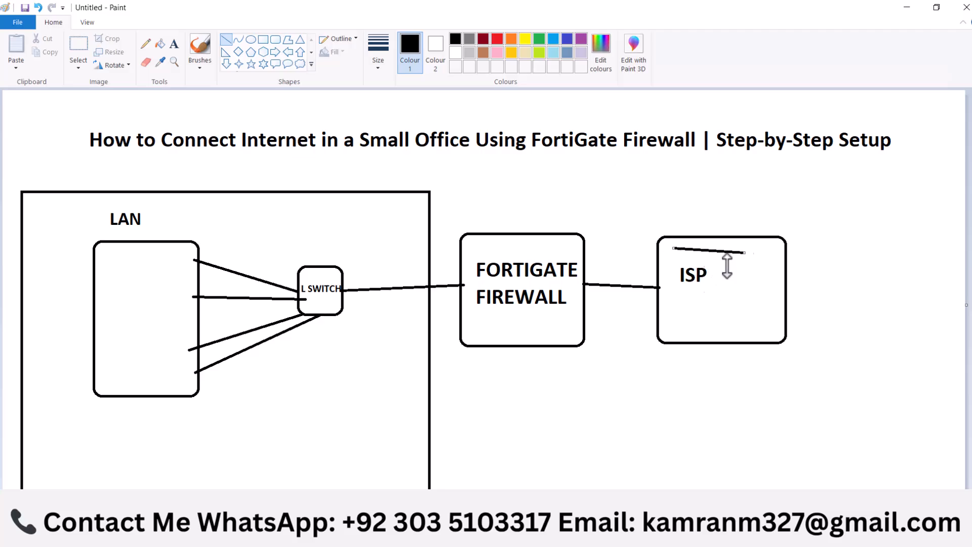
click(593, 270)
mouse_move(515, 344)
mouse_down()
mouse_move(513, 424)
mouse_move(531, 438)
mouse_up()
mouse_move(566, 428)
mouse_down()
mouse_move(566, 484)
mouse_move(465, 483)
mouse_move(467, 429)
mouse_up()
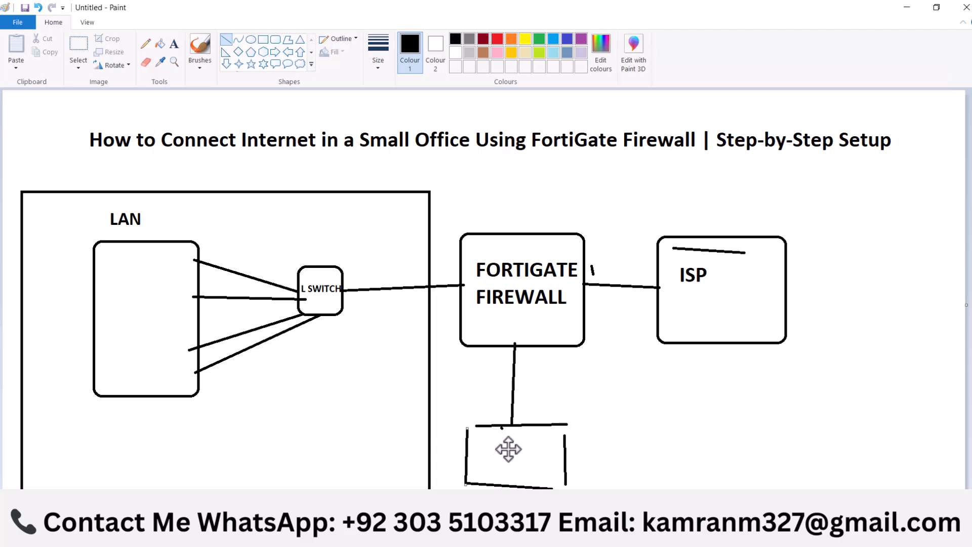
drag(506, 446, 523, 461)
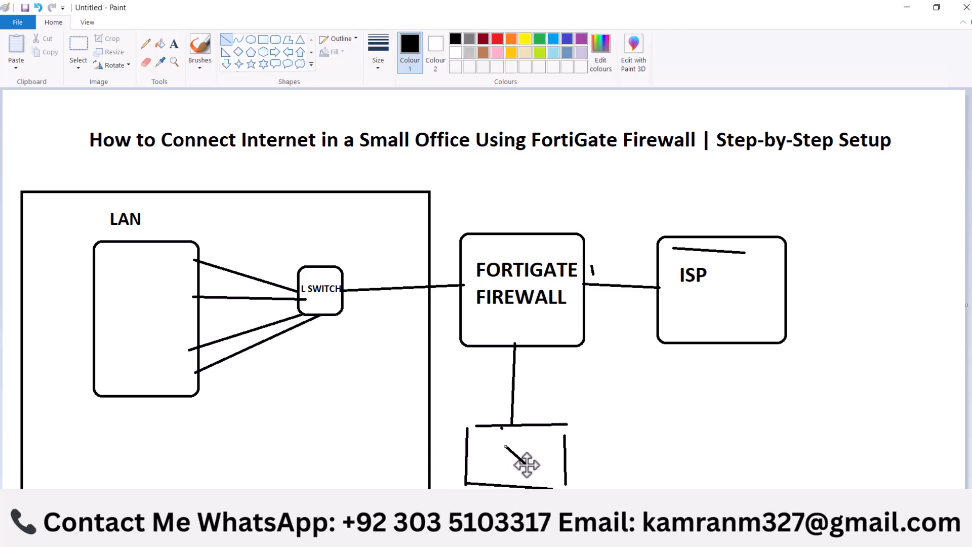
drag(380, 243, 380, 282)
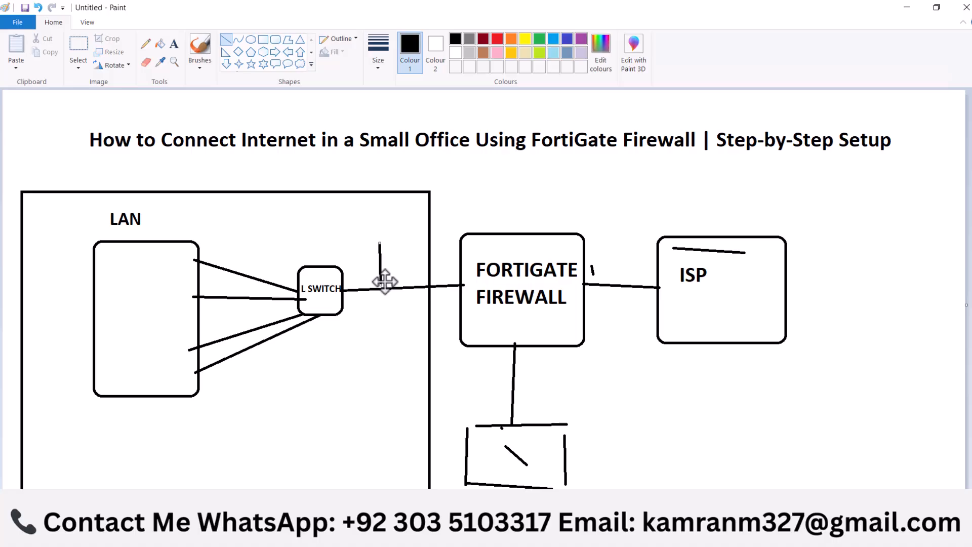
drag(391, 278, 425, 275)
Switch back to GNS3, reopen the console of w-1, and postpone the Windows restart
click(258, 536)
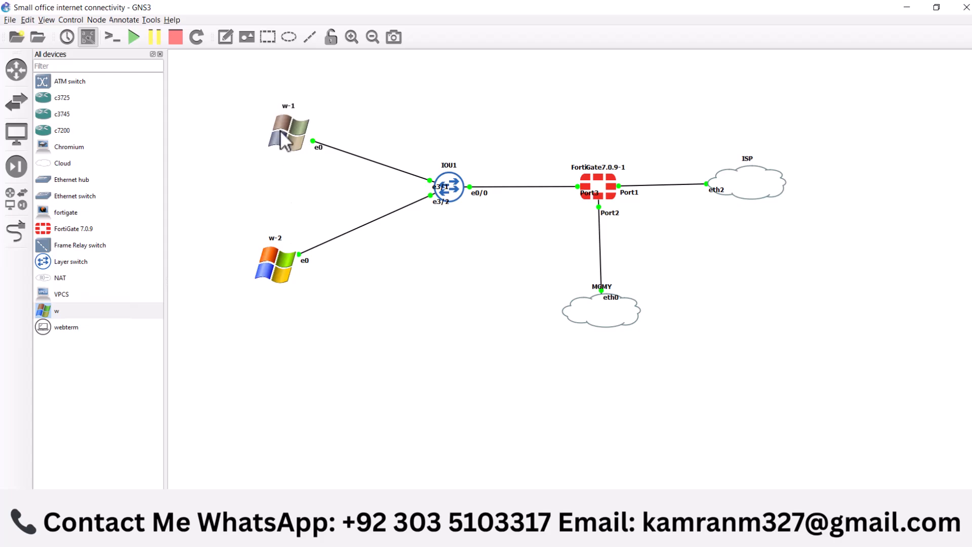
double_click(281, 133)
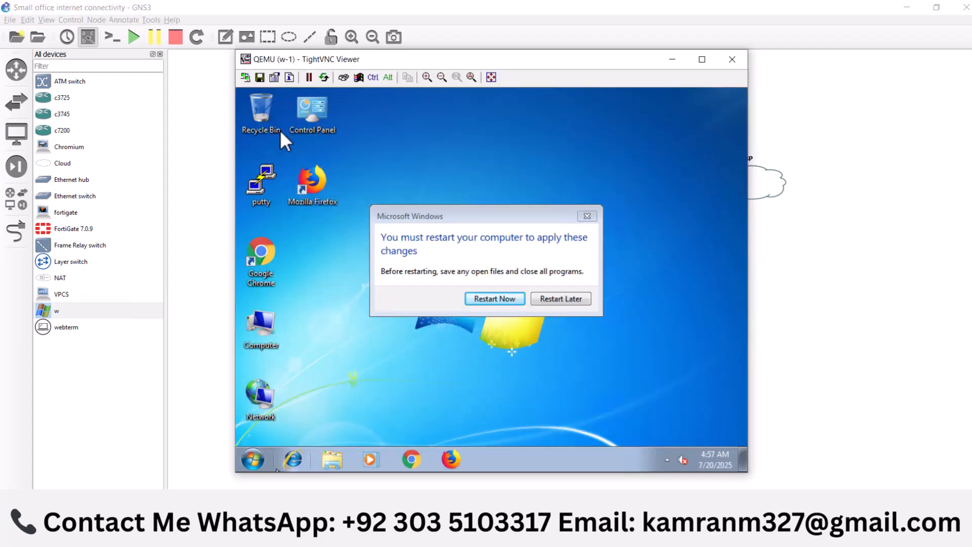
click(563, 301)
click(562, 301)
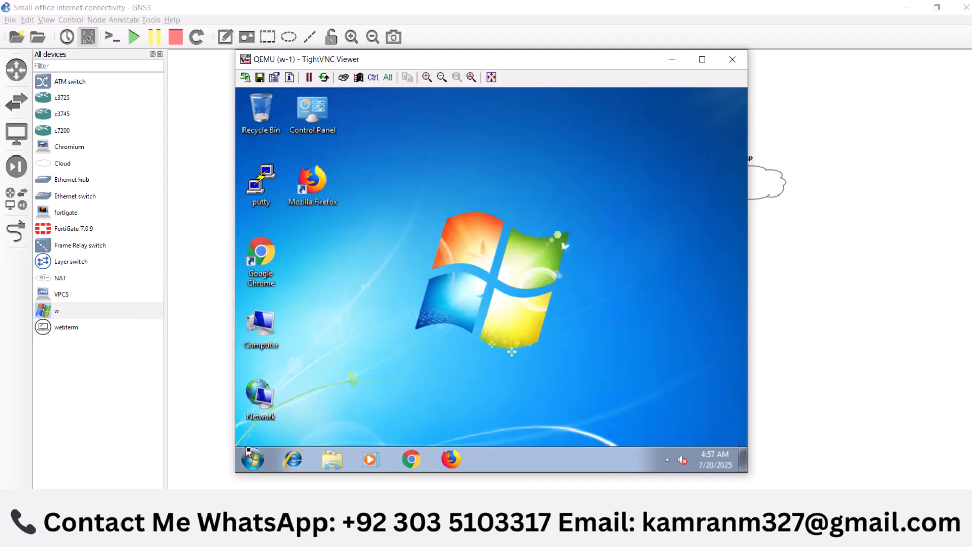
Open the Network Connections window on w-1 by running ncpa.cpl, and dismiss the network location prompt without choosing a location
click(255, 461)
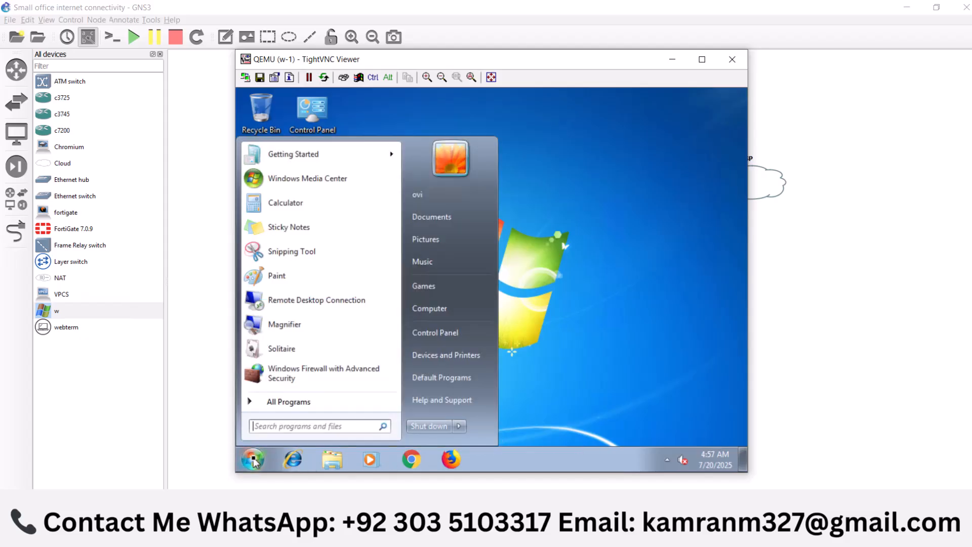
text(run)
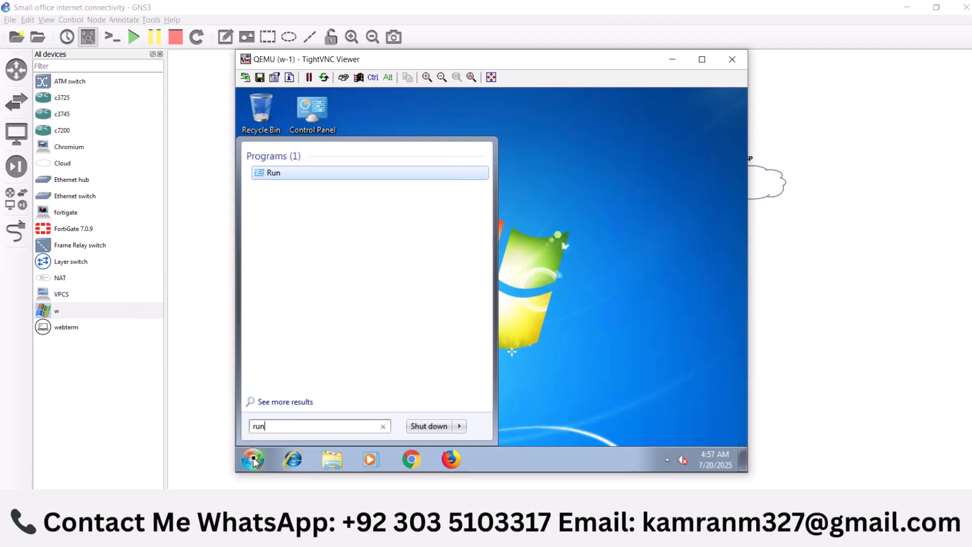
key(Return)
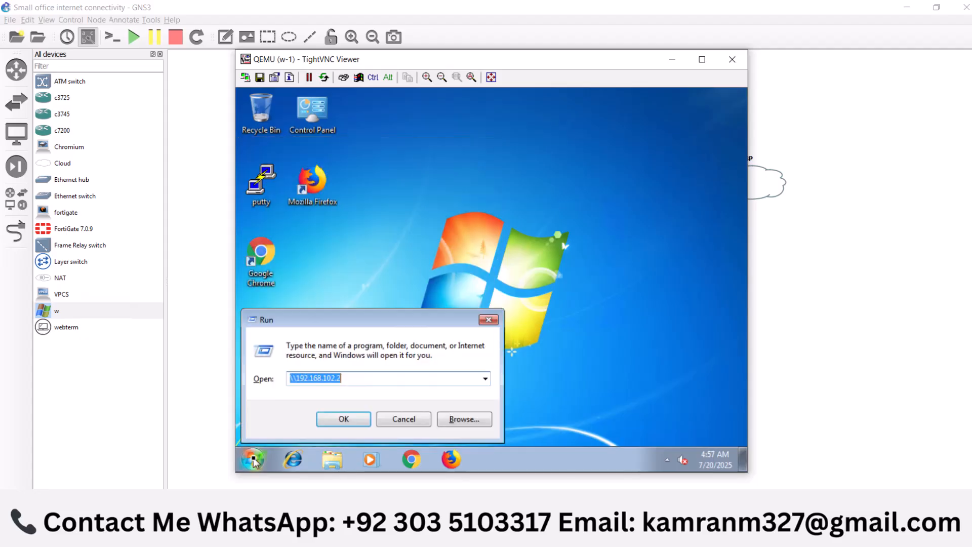
text(ncpa.cpl)
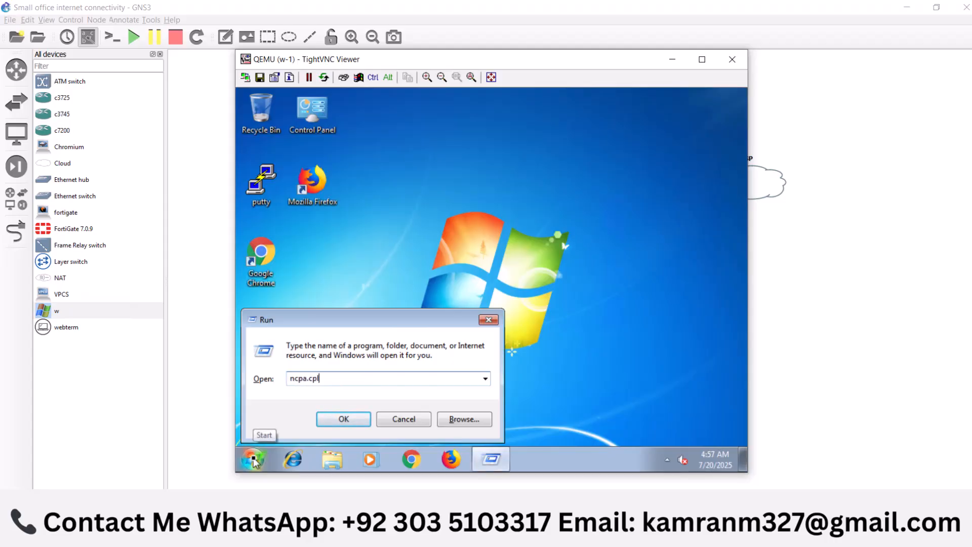
key(Return)
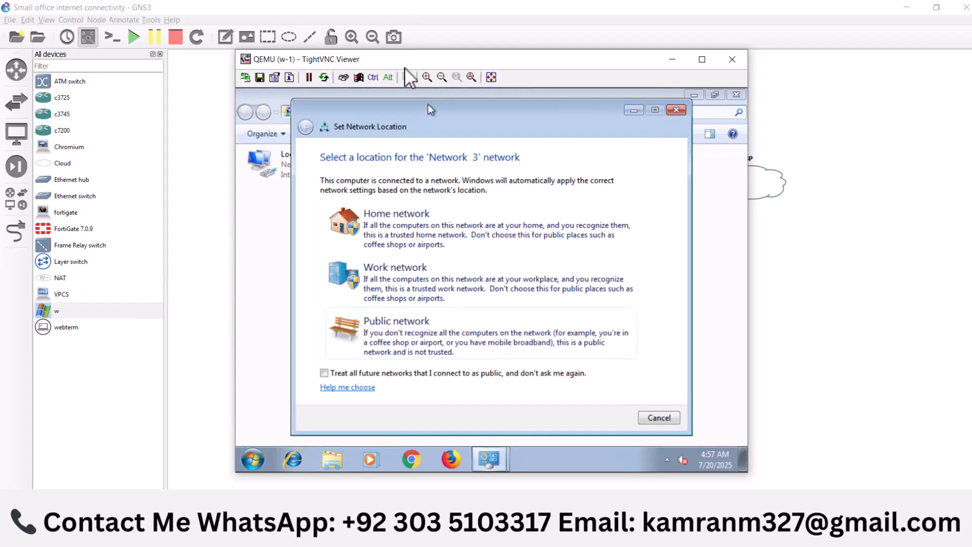
click(676, 110)
Check the IPv4 address, default gateway and DNS server in w-1's Local Area Connection details, and close the status windows
click(327, 174)
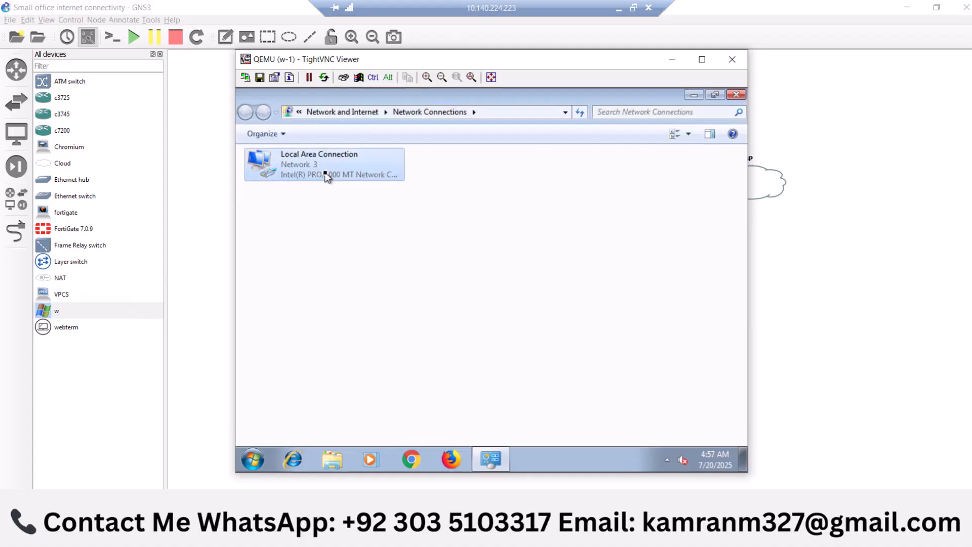
right_click(326, 175)
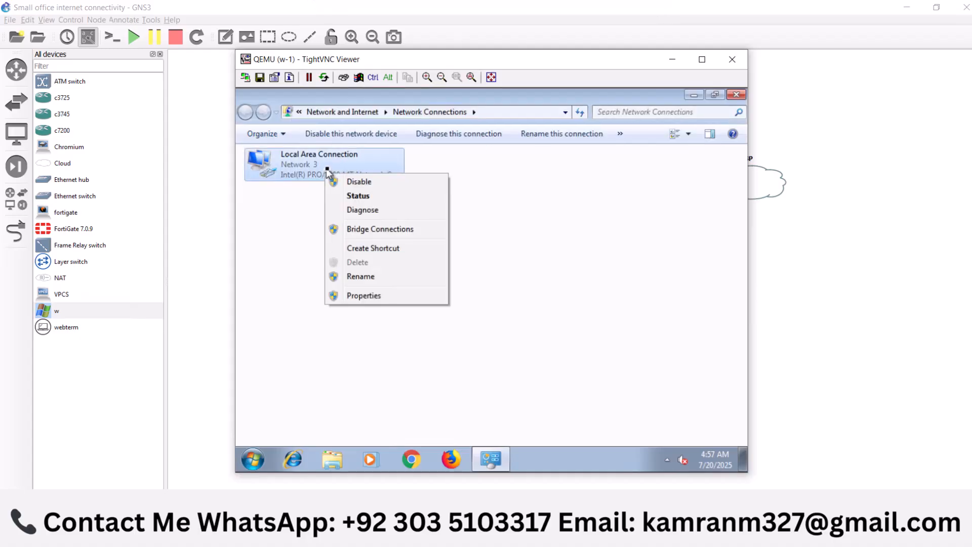
click(357, 196)
click(423, 266)
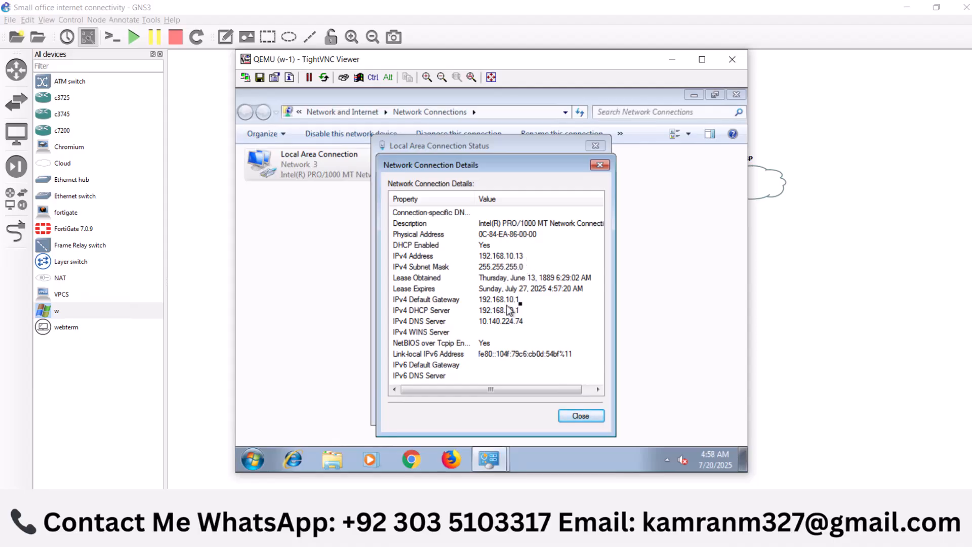
click(583, 417)
click(573, 411)
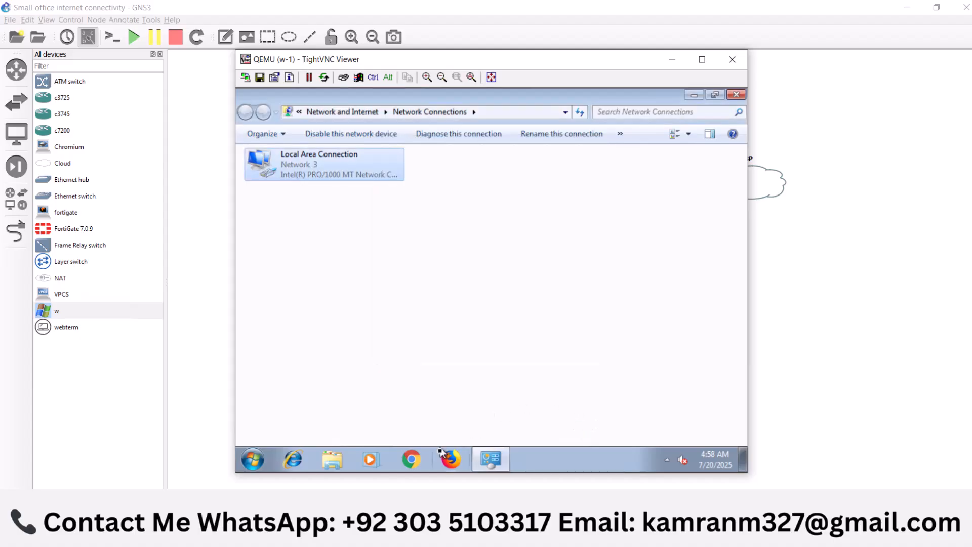
Open a Command Prompt on w-1 by running cmd from the Run dialog
click(411, 459)
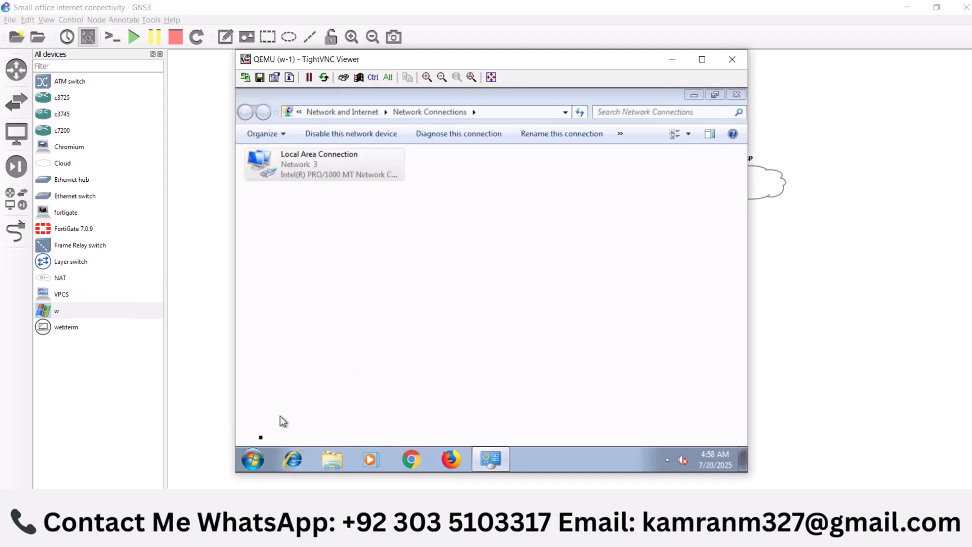
click(259, 461)
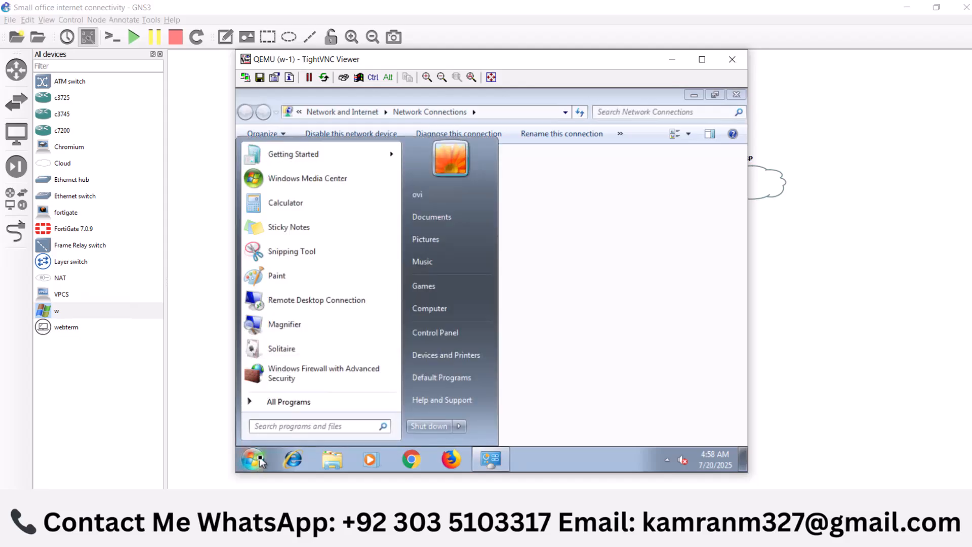
text(run)
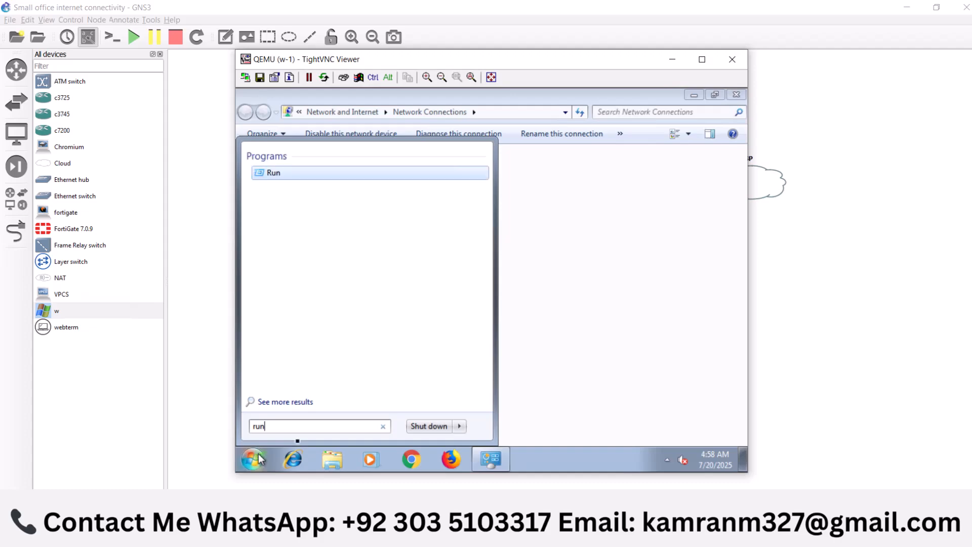
click(276, 178)
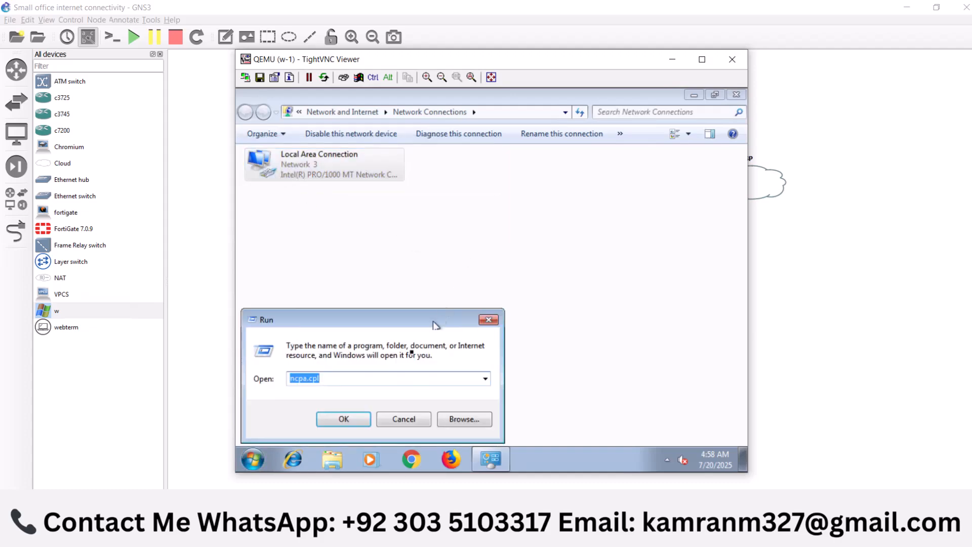
text(c)
key(BackSpace)
text(cmd)
key(Return)
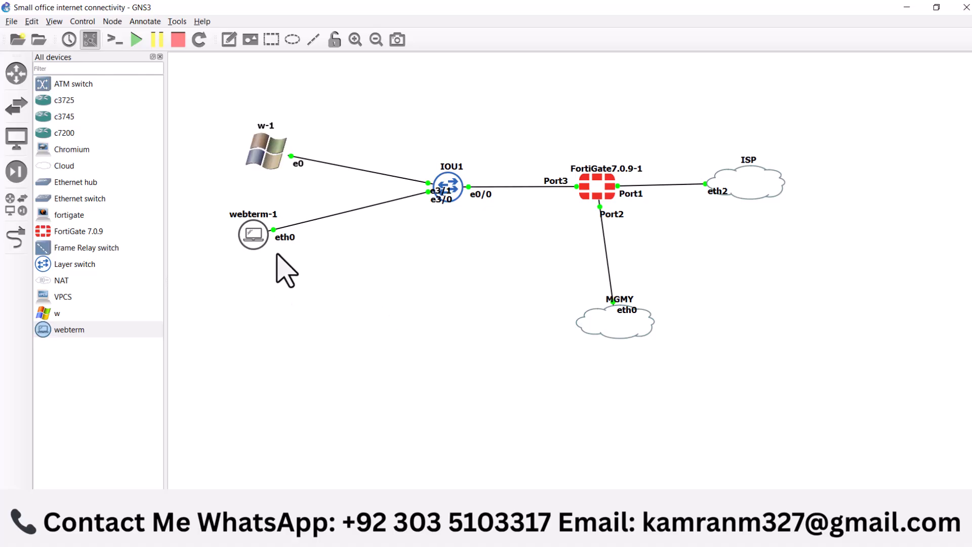
Move webterm-1 slightly down in the topology, open its console, and load google.com in Firefox
drag(251, 237, 254, 252)
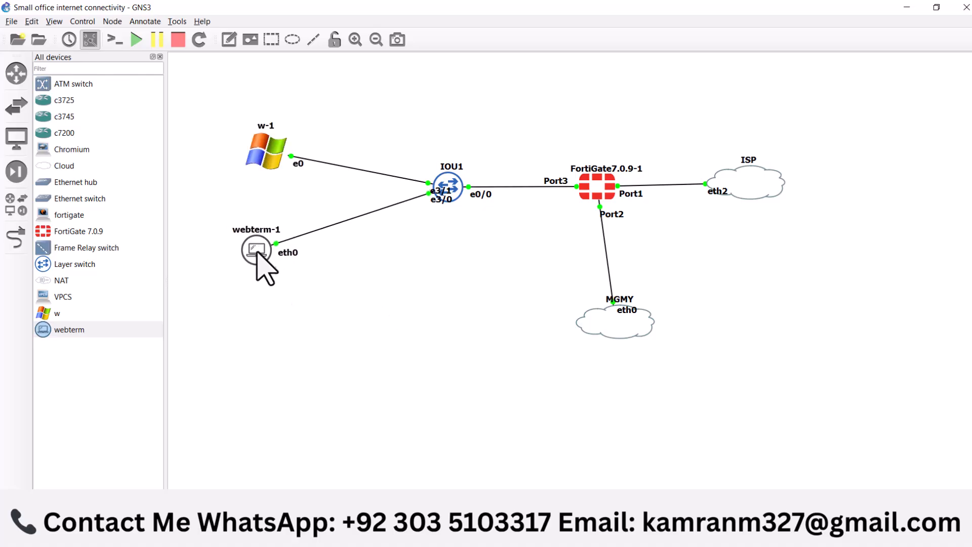
double_click(261, 248)
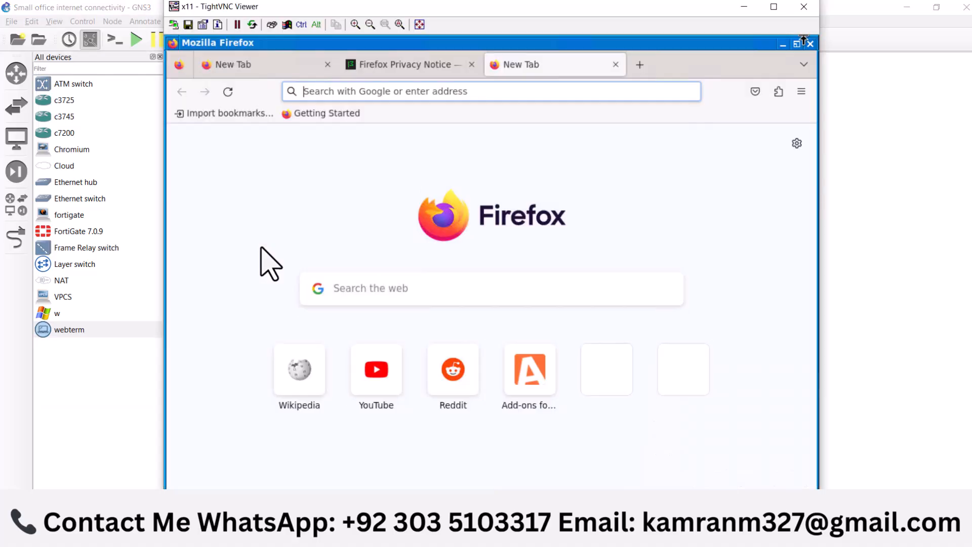
click(443, 91)
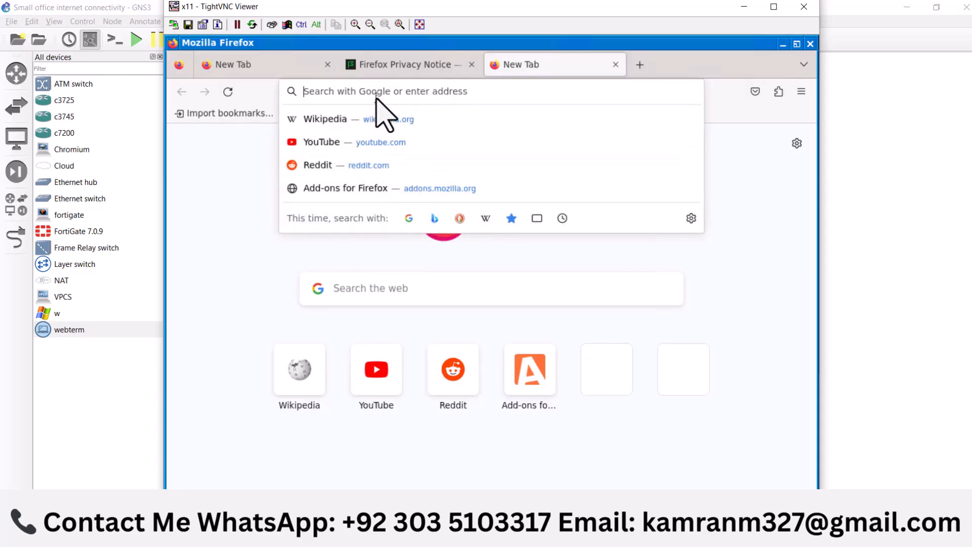
text(g)
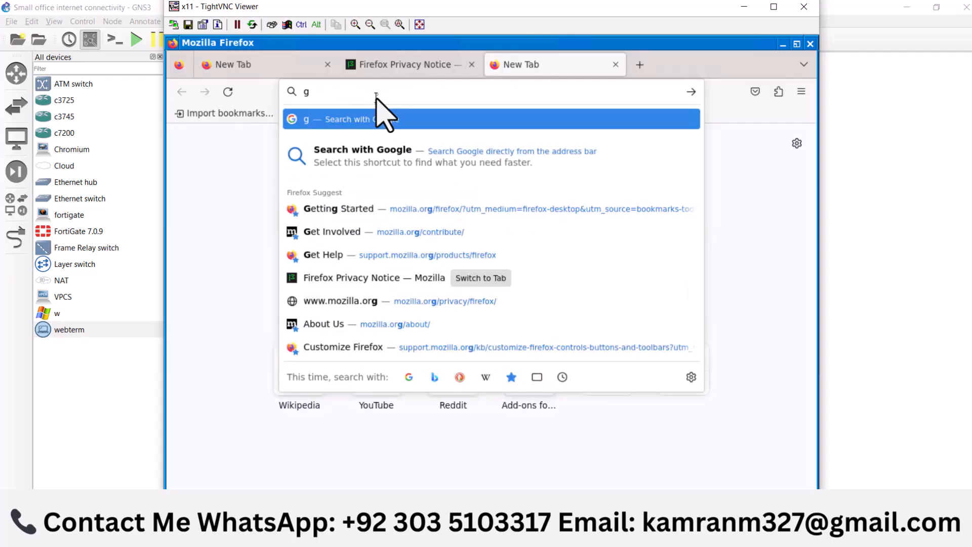
text(oo)
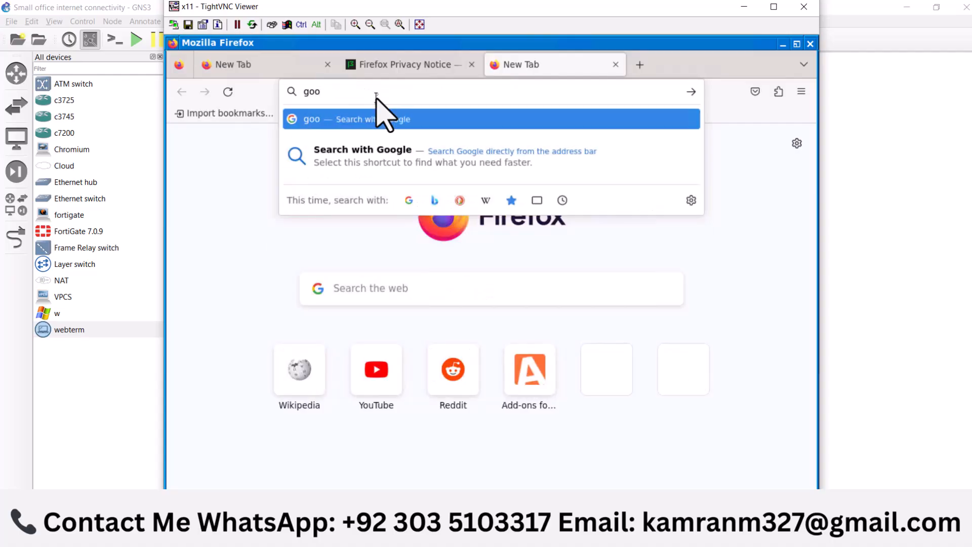
text(gle.c)
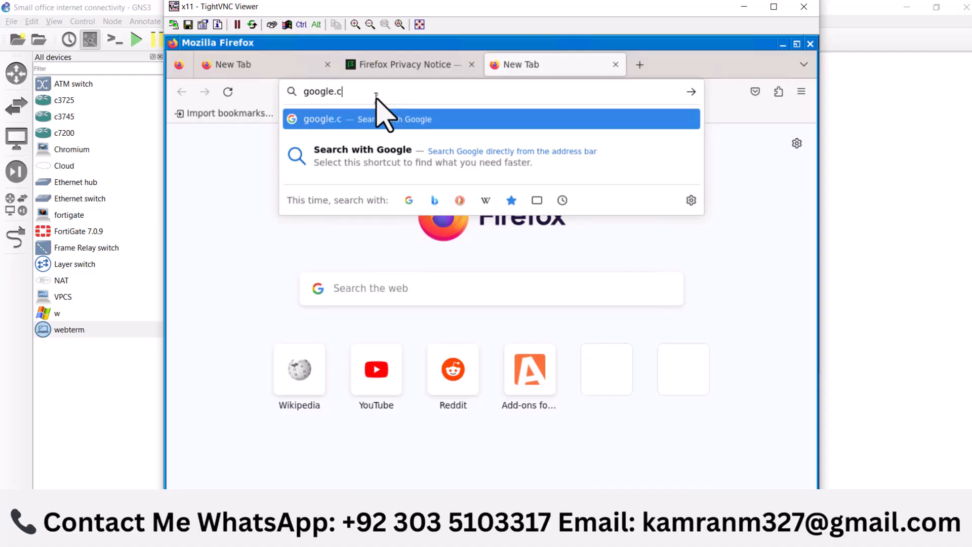
text(om)
key(Return)
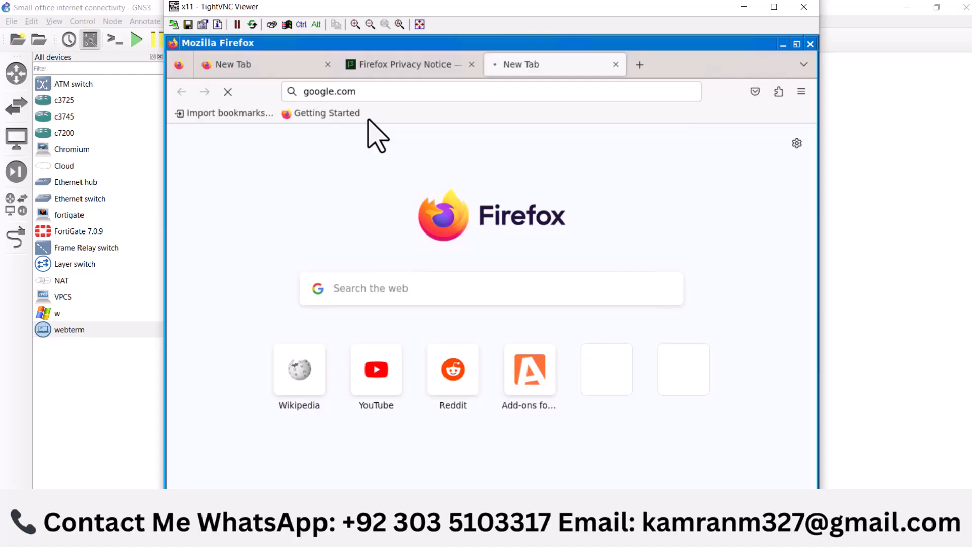
Switch to the Firefox Privacy Notice page, maximize the console, minimize Firefox, and run a ping test in a webterm-1 terminal
click(412, 71)
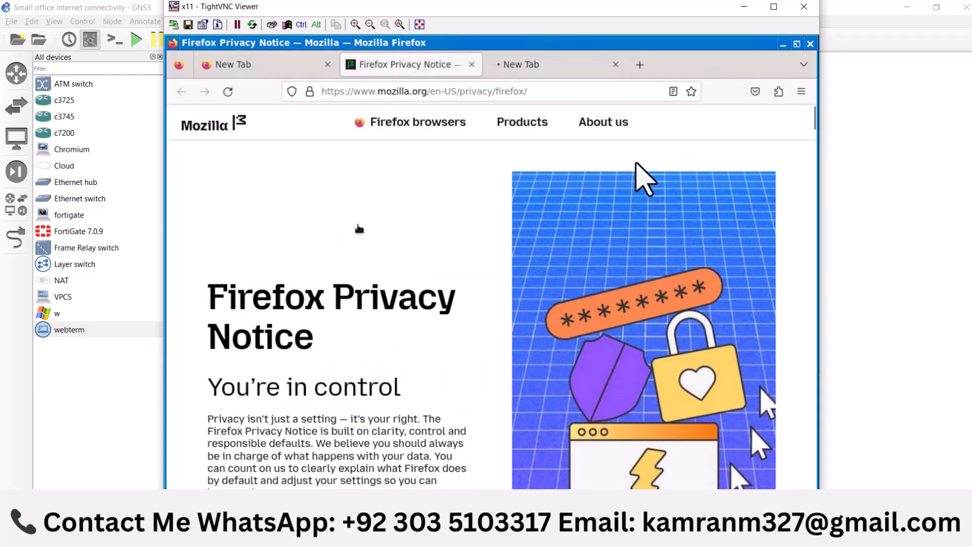
click(774, 7)
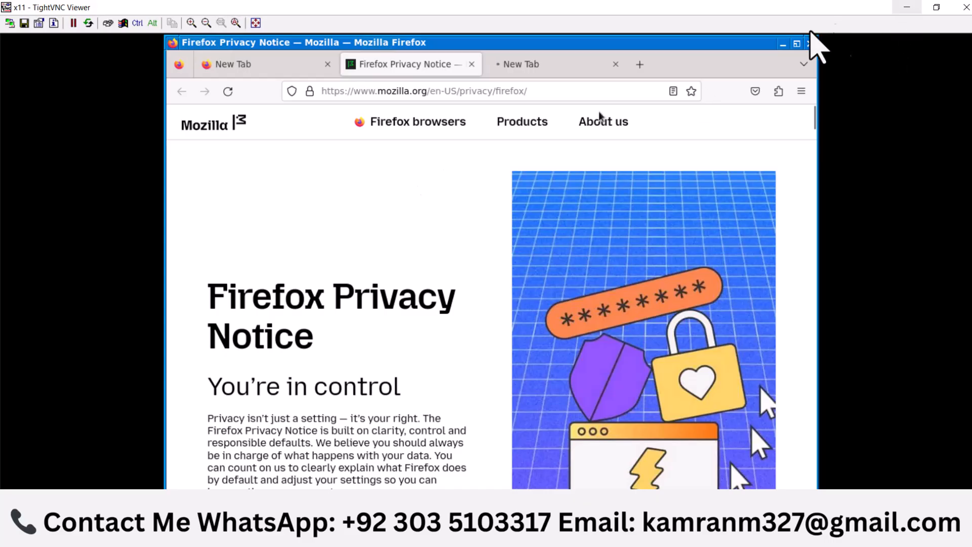
click(782, 45)
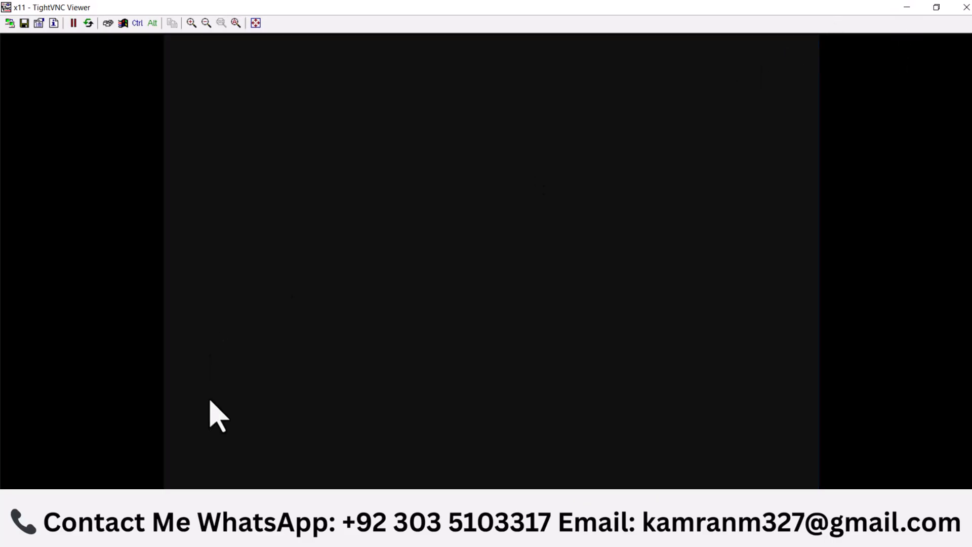
click(169, 484)
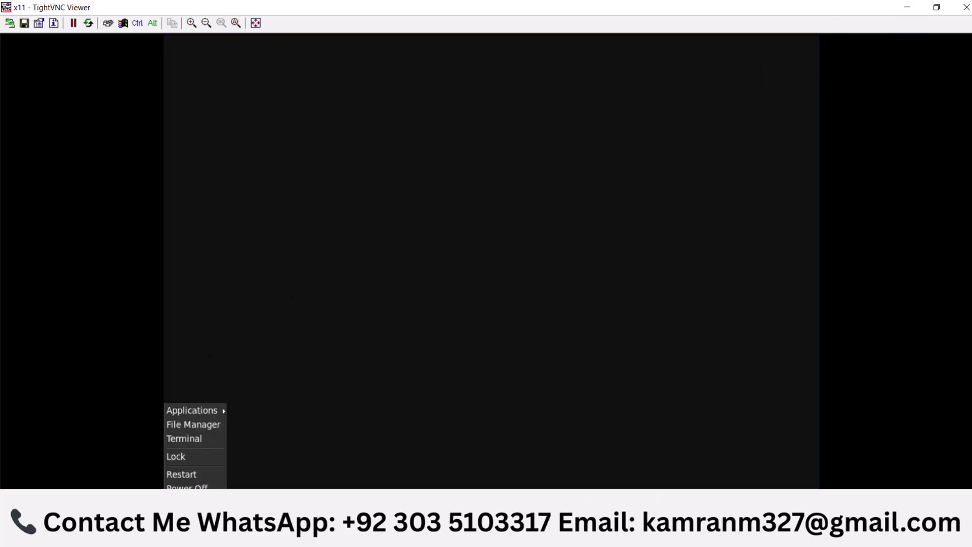
click(180, 436)
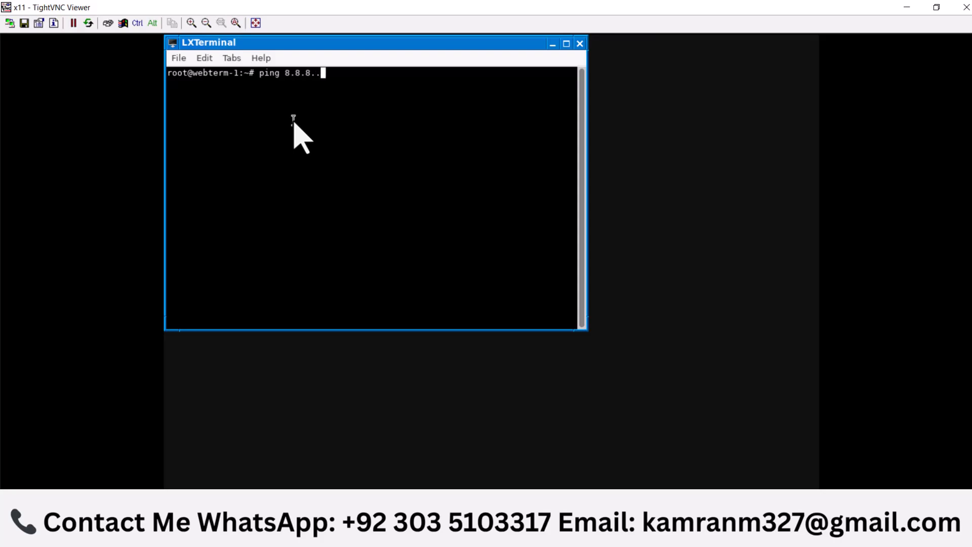
key(Return)
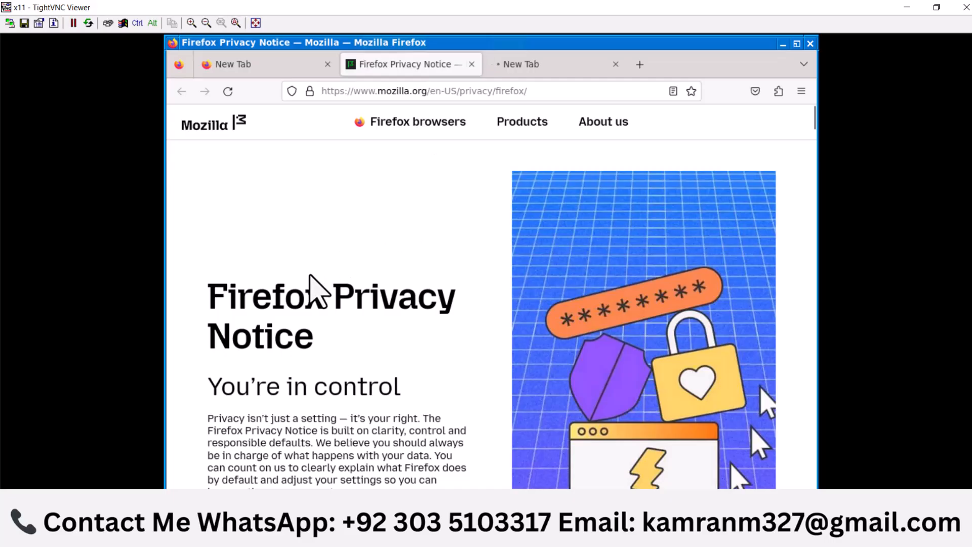
Scroll through the Firefox Privacy Notice page, and load YouTube from its shortcut in the first new tab
scroll(324, 269, down, 5)
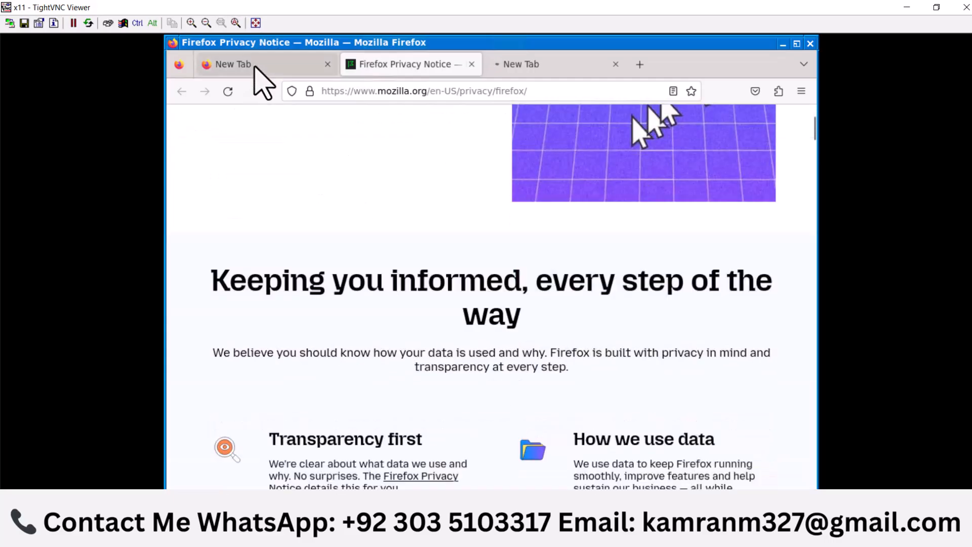
click(256, 65)
click(373, 379)
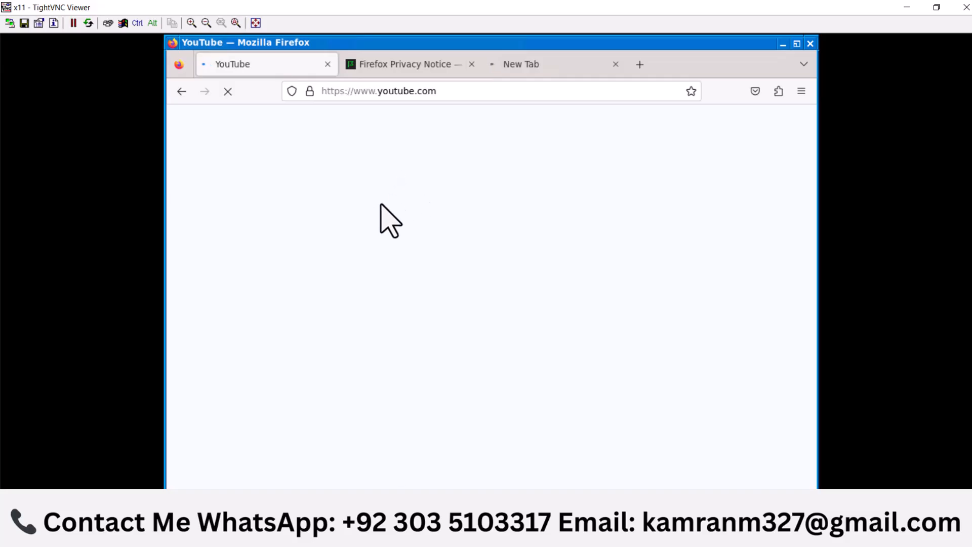
Minimize the webterm-1 console, sign in to Windows on w-1 with the account password, and minimize that console
click(905, 8)
double_click(270, 156)
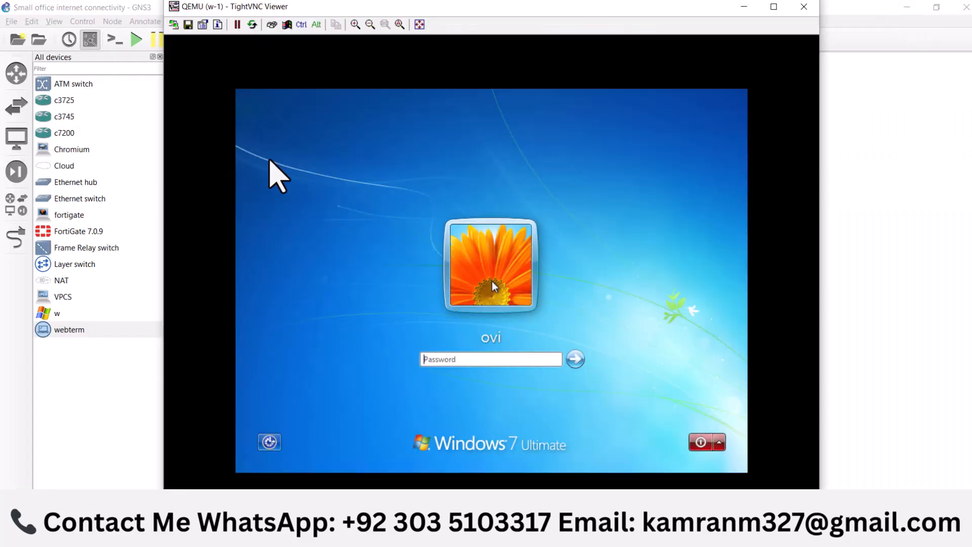
click(447, 360)
text(123)
key(Return)
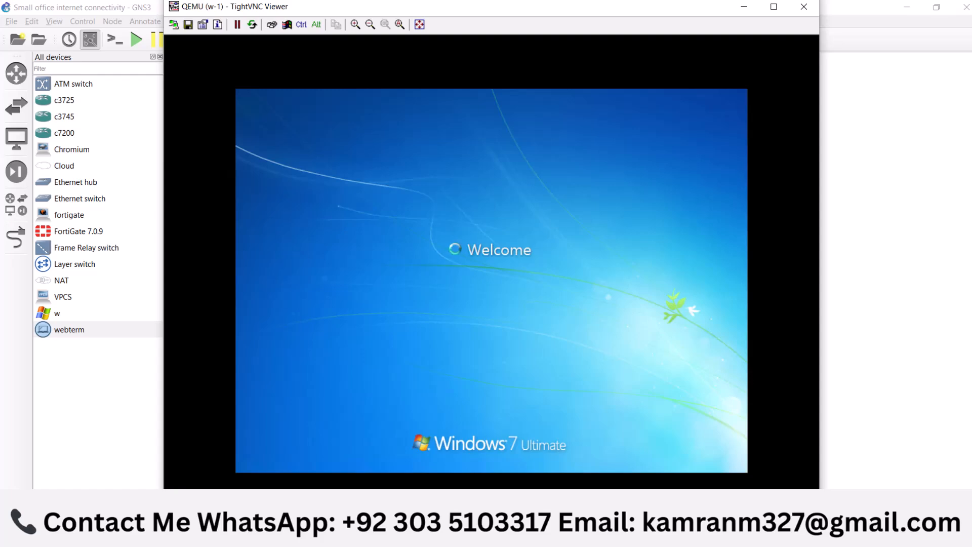
click(744, 7)
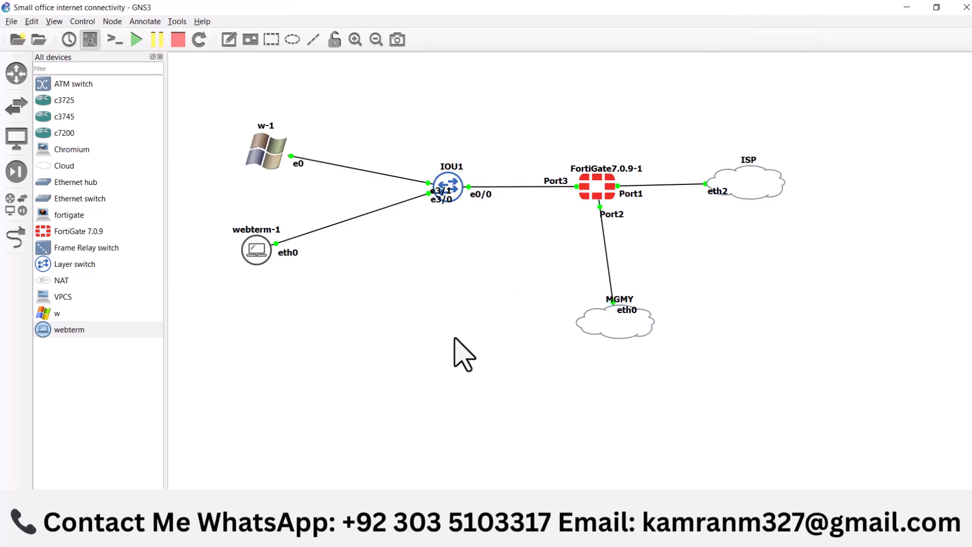
Reopen the webterm-1 console, check the YouTube, Firefox Privacy Notice and Google pages, and close the console
double_click(256, 251)
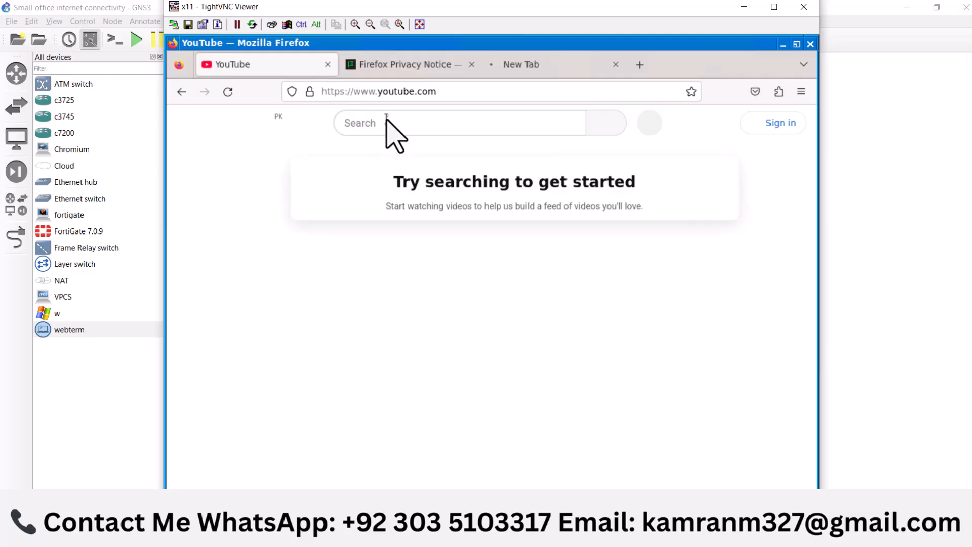
click(400, 131)
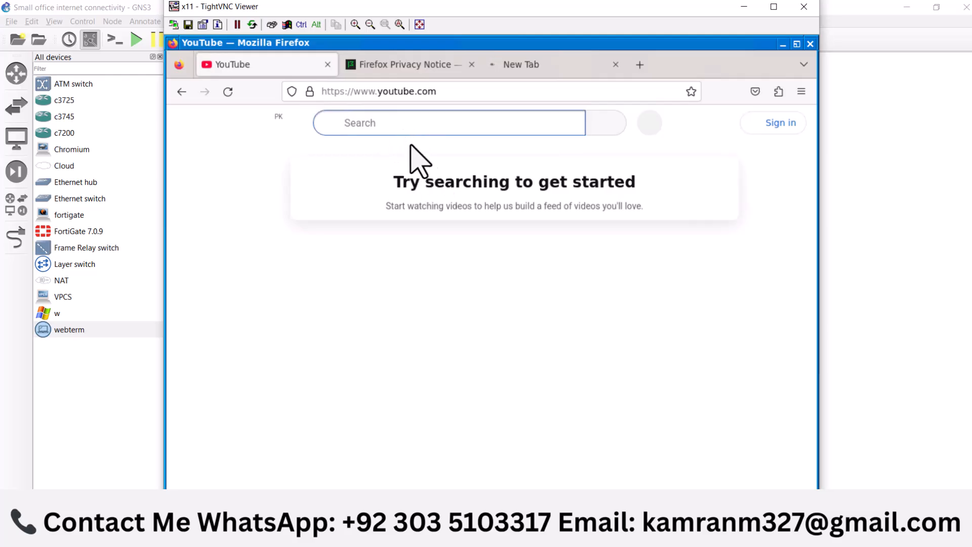
click(427, 68)
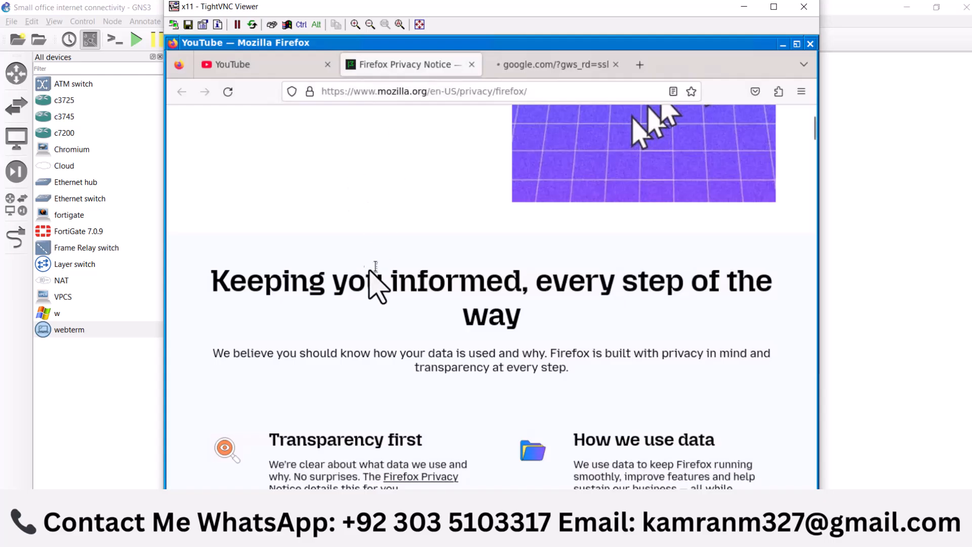
click(519, 68)
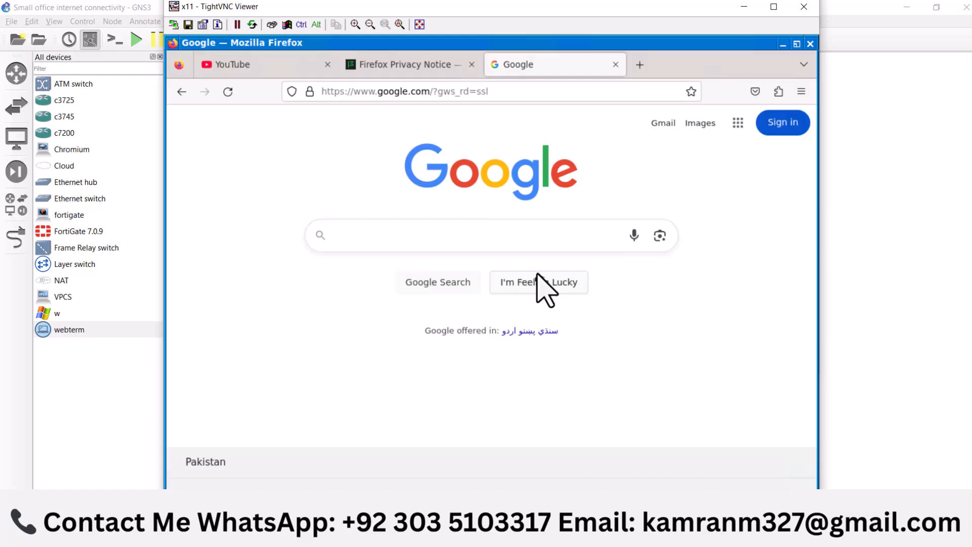
click(804, 6)
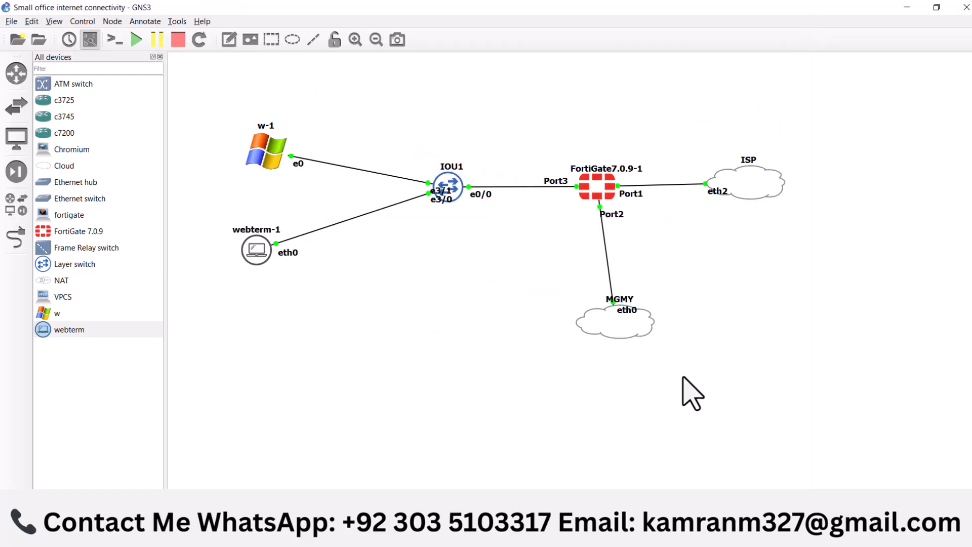